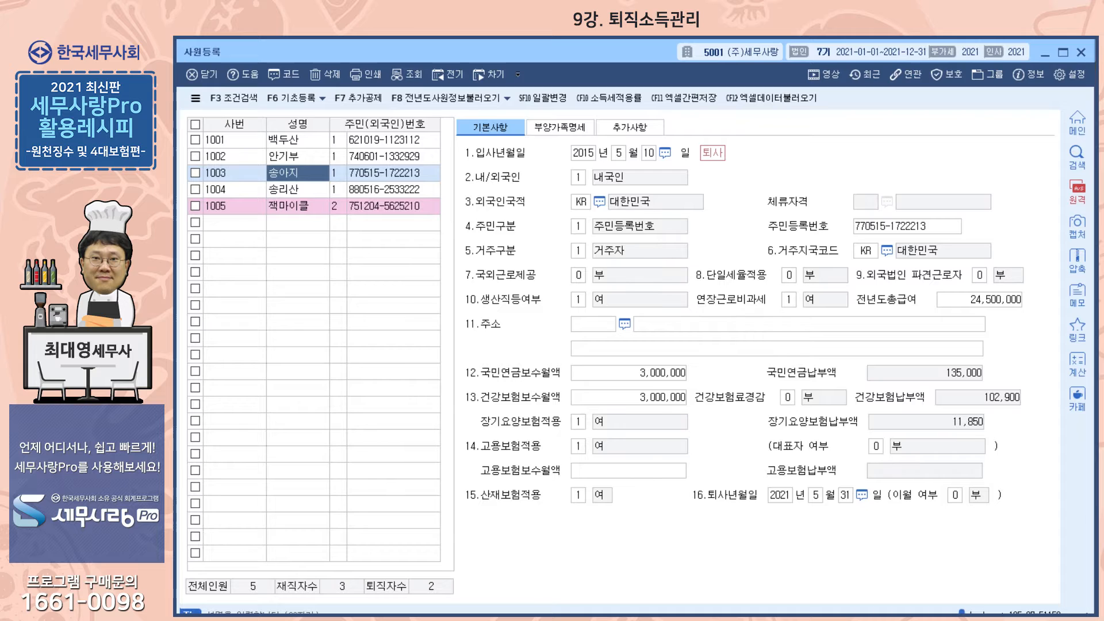
- In the severance calculation (퇴직금계산), open the employee code lookup on the blank list row, highlight the third employee and close the lookup
{"action": "left_click", "coordinate": [439, 160]}
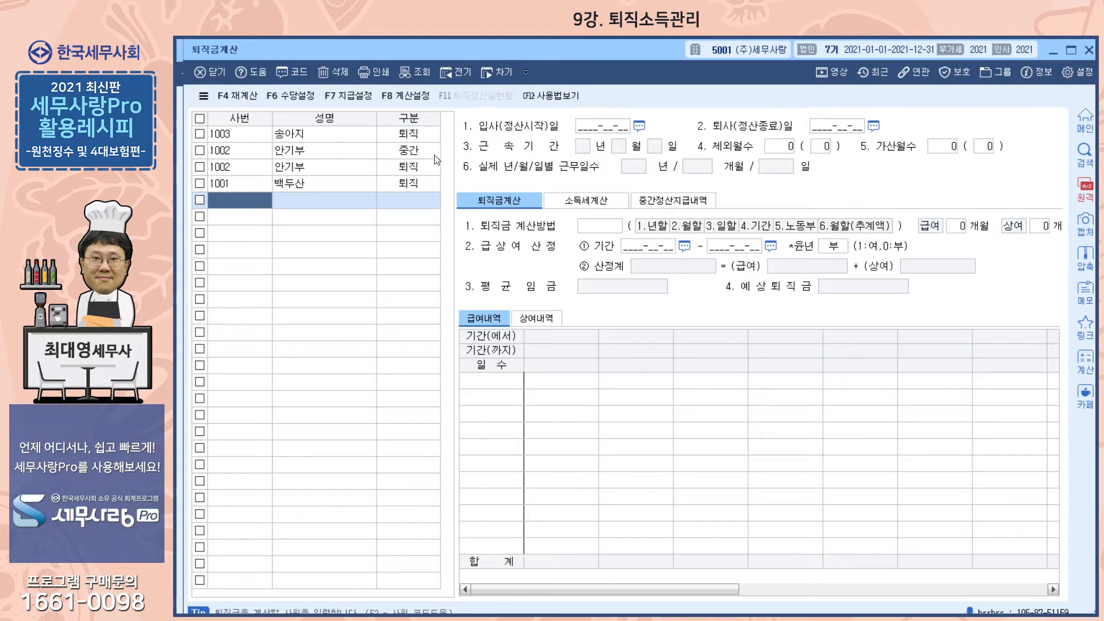
{"action": "left_click", "coordinate": [238, 137]}
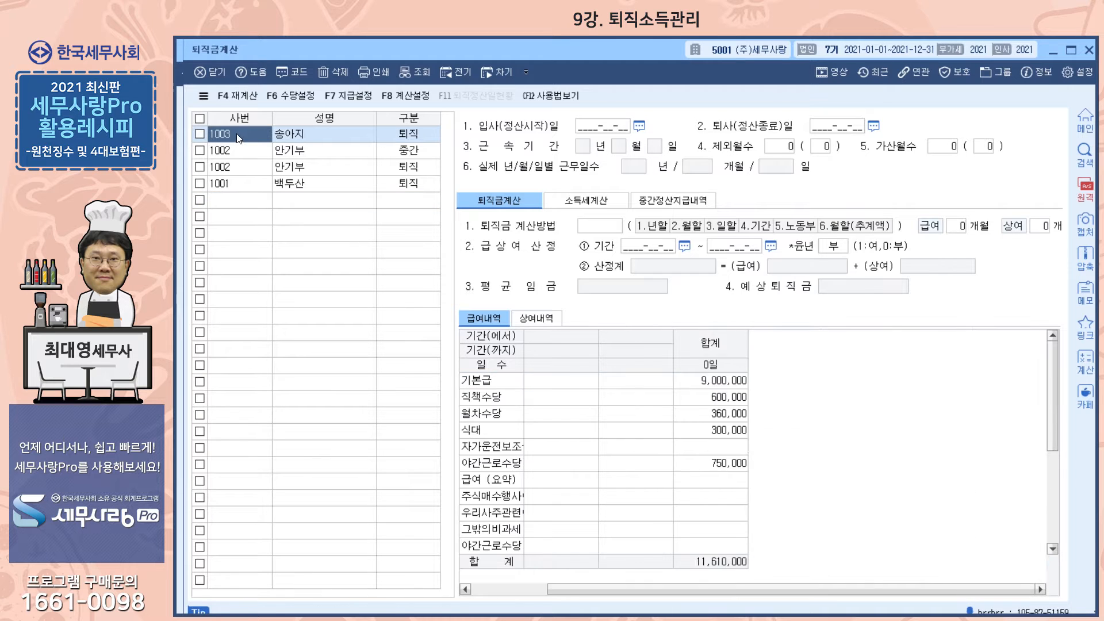
{"action": "left_click", "coordinate": [237, 201]}
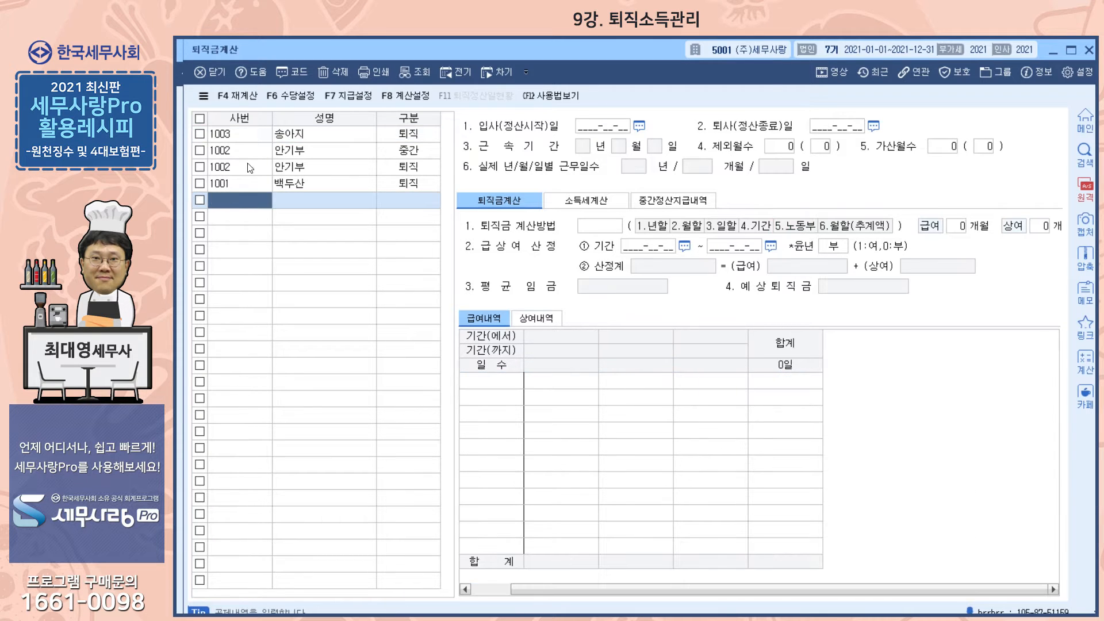
{"action": "key", "text": "F2"}
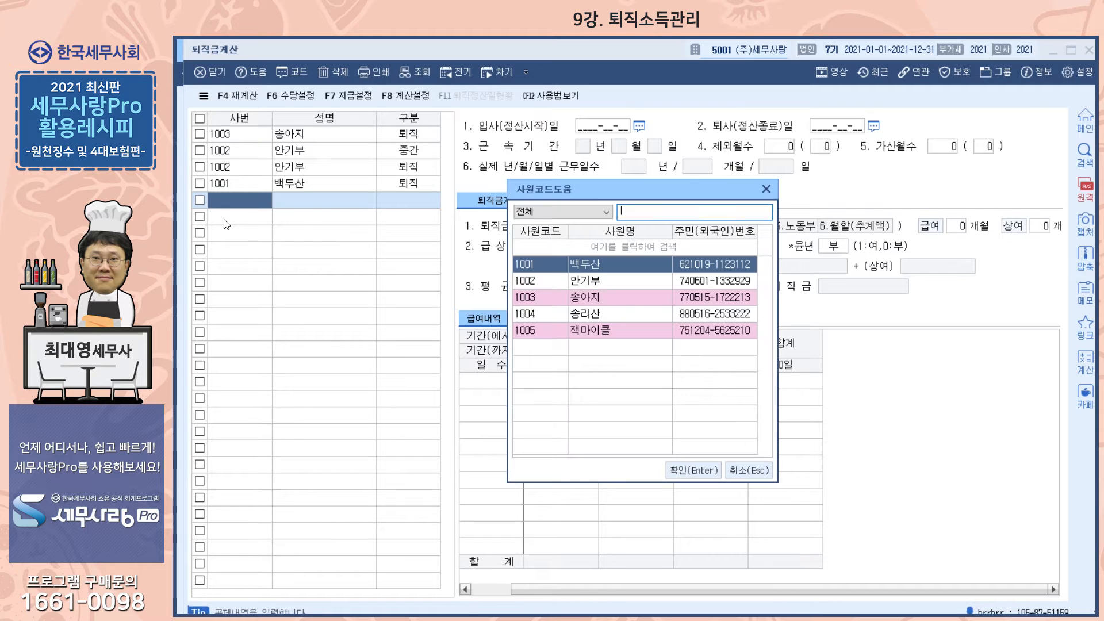
{"action": "left_click", "coordinate": [597, 296]}
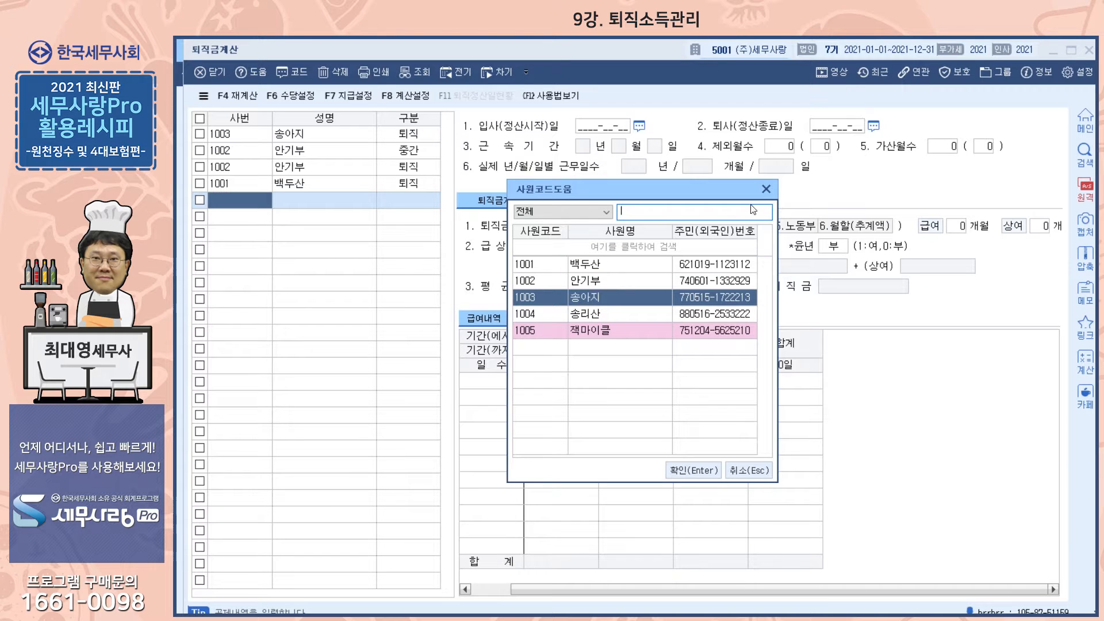
{"action": "left_click", "coordinate": [767, 189]}
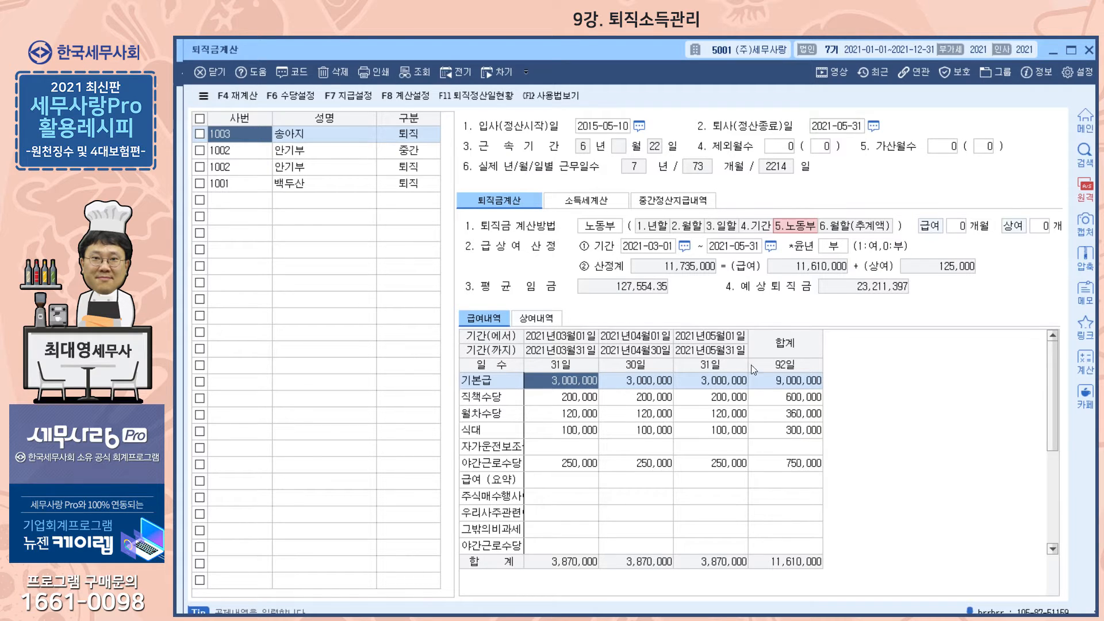
- Load the retirement record in the first row of the employee list and review its salary details
{"action": "left_click", "coordinate": [638, 347]}
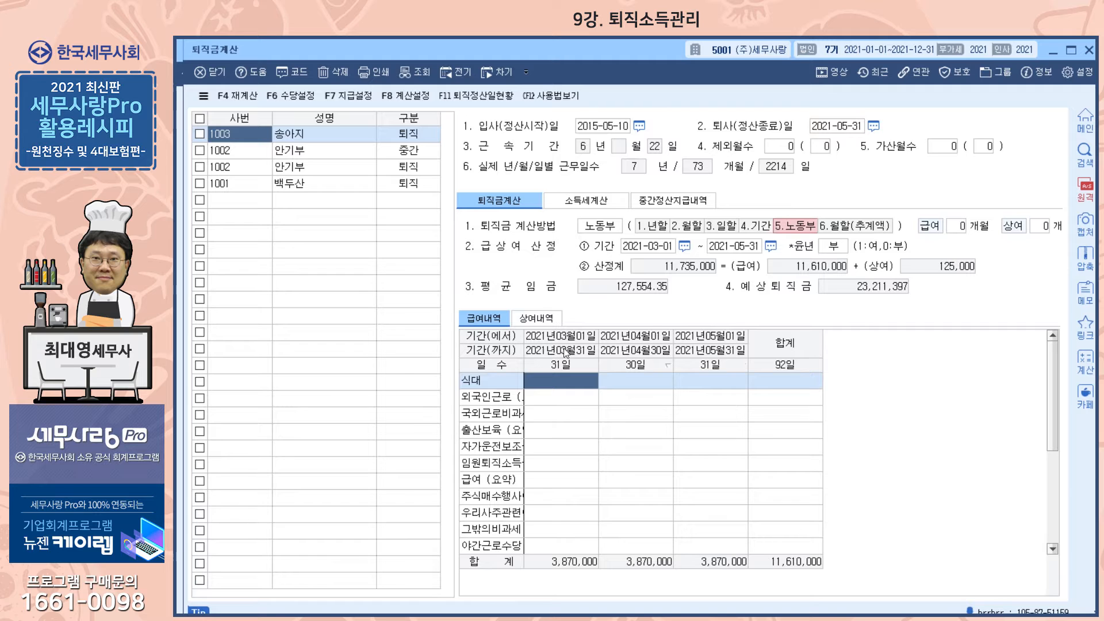
{"action": "left_click", "coordinate": [284, 151]}
{"action": "left_click", "coordinate": [289, 136]}
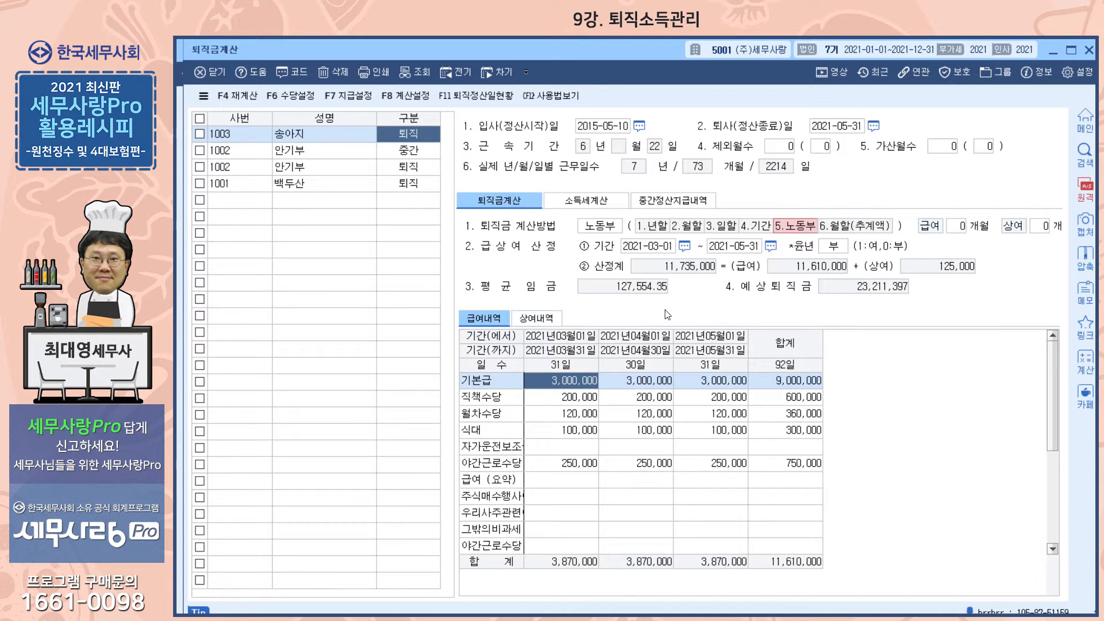
{"action": "left_click", "coordinate": [309, 139]}
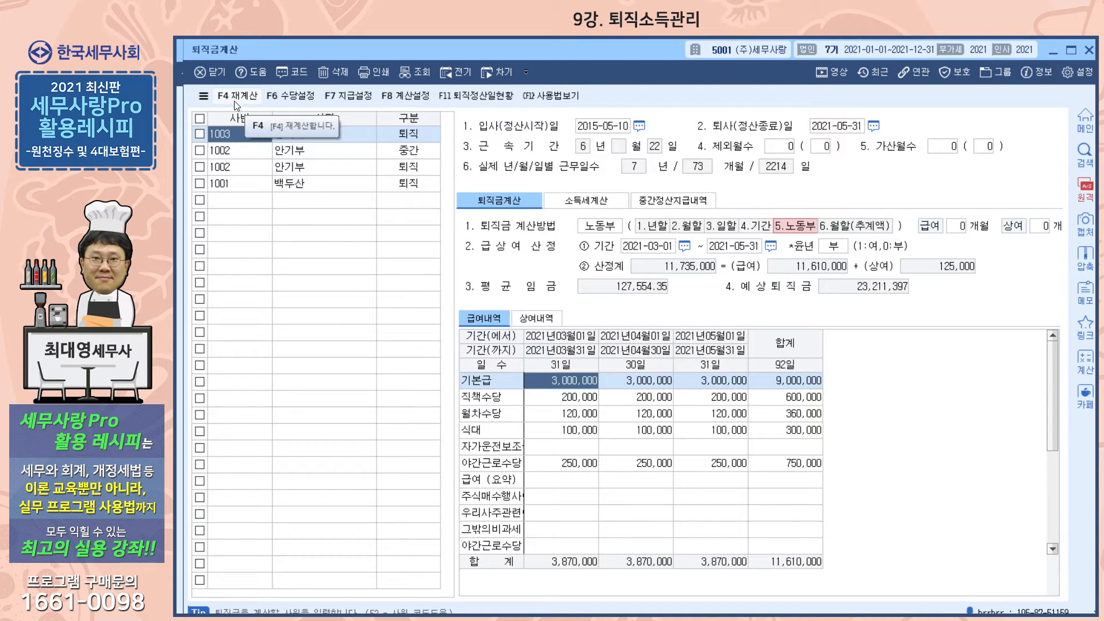
- Open the allowance settings (수당설정) and review the allowance list from 기본급 through 연차수당
{"action": "left_click", "coordinate": [292, 95]}
{"action": "left_click_drag", "start_coordinate": [581, 154], "coordinate": [581, 147]}
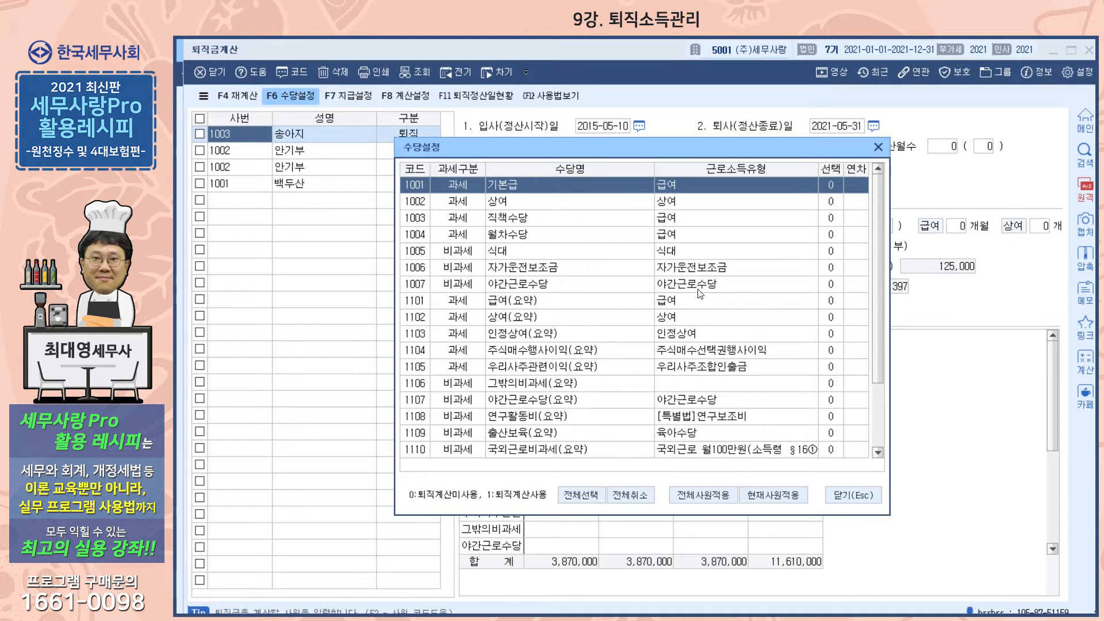
{"action": "scroll", "coordinate": [698, 293], "scroll_direction": "down", "scroll_amount": 3}
{"action": "scroll", "coordinate": [686, 293], "scroll_direction": "up", "scroll_amount": 3}
{"action": "scroll", "coordinate": [685, 293], "scroll_direction": "down", "scroll_amount": 3}
{"action": "left_click", "coordinate": [454, 449]}
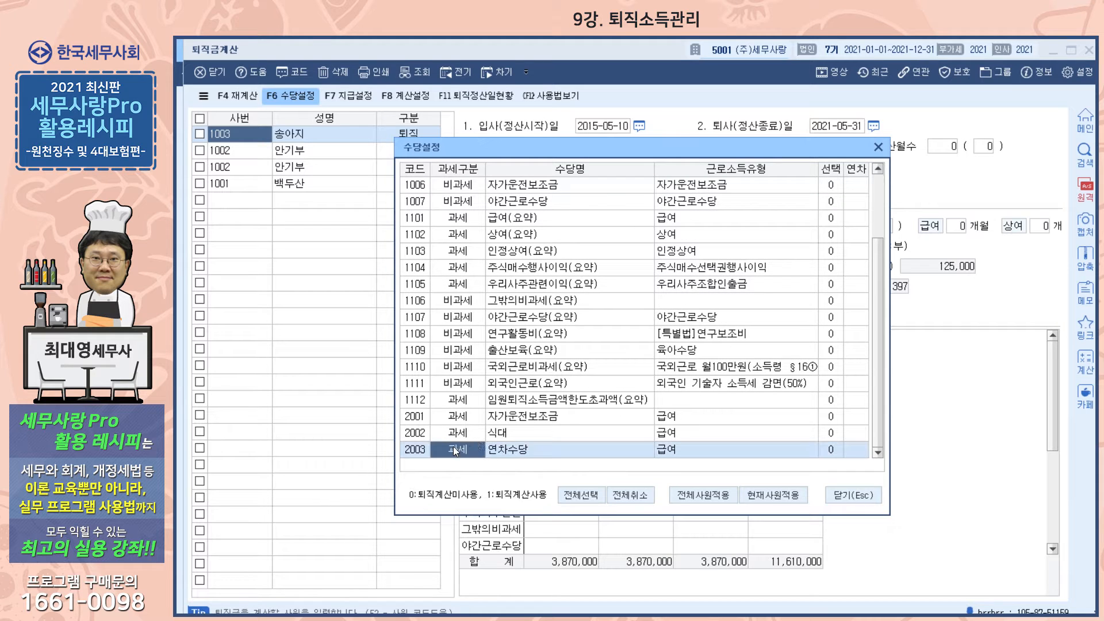
{"action": "left_click", "coordinate": [463, 436]}
{"action": "left_click", "coordinate": [417, 449]}
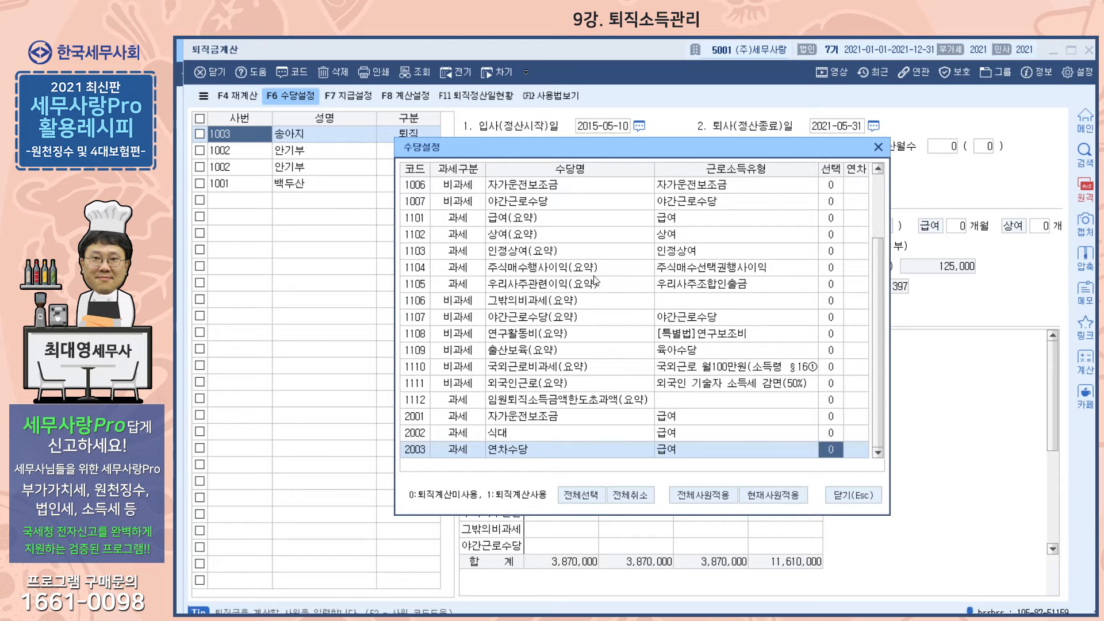
{"action": "scroll", "coordinate": [598, 308], "scroll_direction": "up", "scroll_amount": 2}
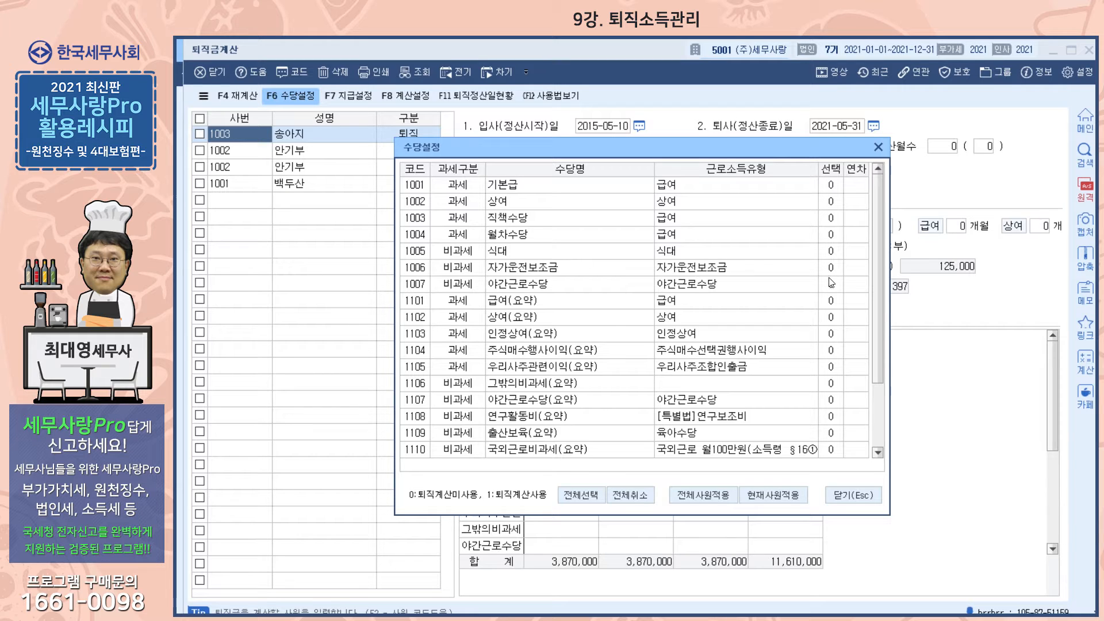
- Go through the 기본급, 상여, 직책수당 and 월차수당 rows and try to change the selection value of 기본급
{"action": "left_click", "coordinate": [499, 189]}
{"action": "left_click", "coordinate": [499, 203]}
{"action": "left_click", "coordinate": [496, 218]}
{"action": "left_click", "coordinate": [495, 235]}
{"action": "left_click_drag", "start_coordinate": [537, 151], "coordinate": [287, 155]}
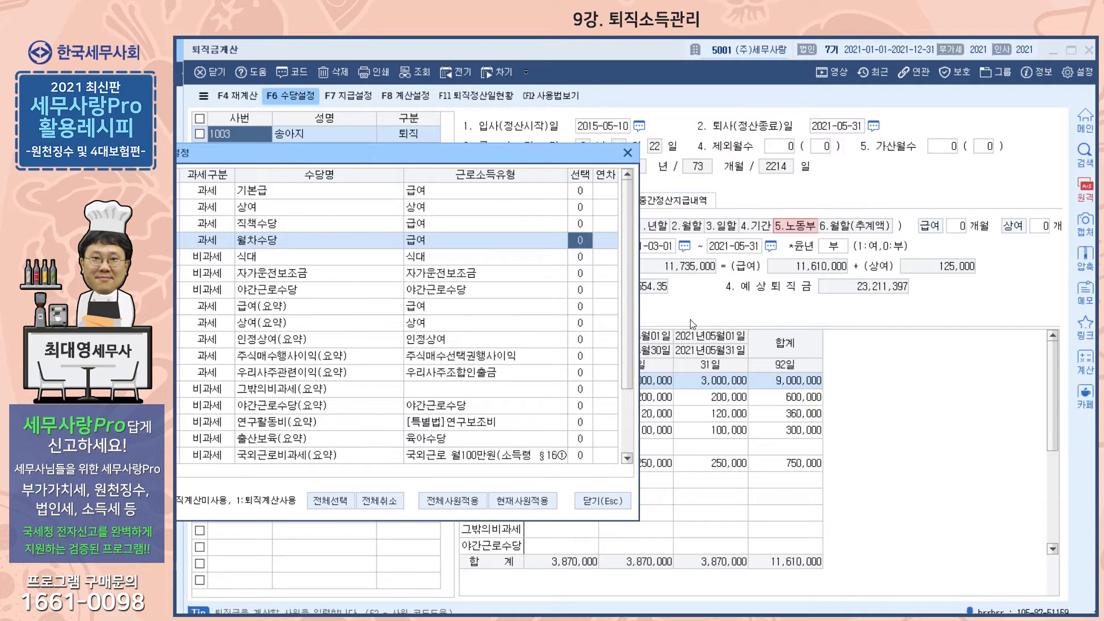
{"action": "left_click_drag", "start_coordinate": [451, 148], "coordinate": [600, 121]}
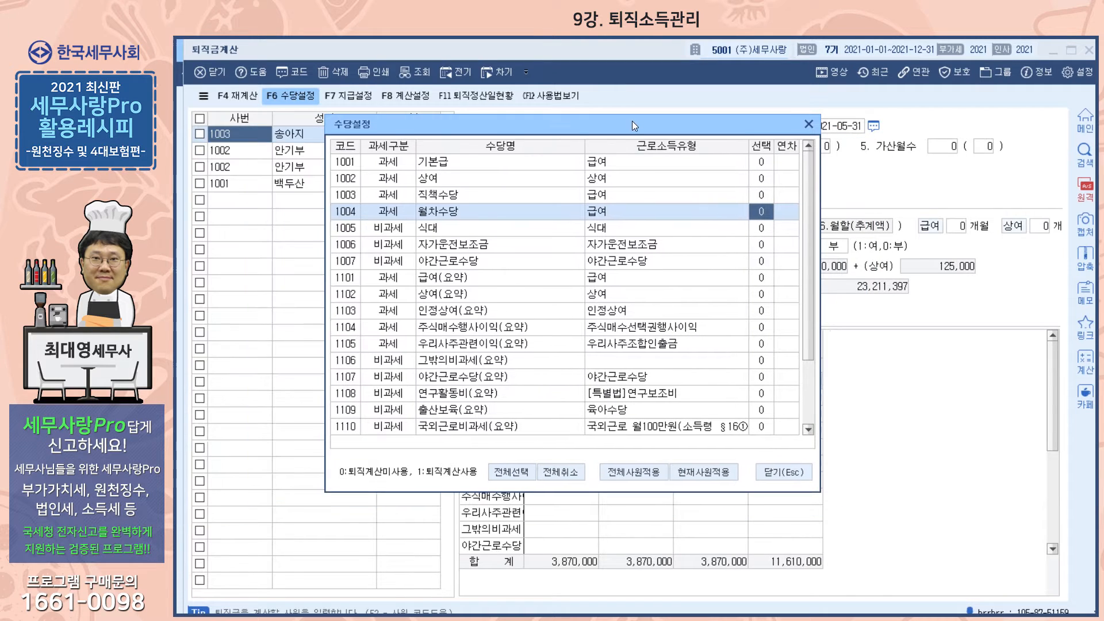
{"action": "double_click", "coordinate": [753, 165]}
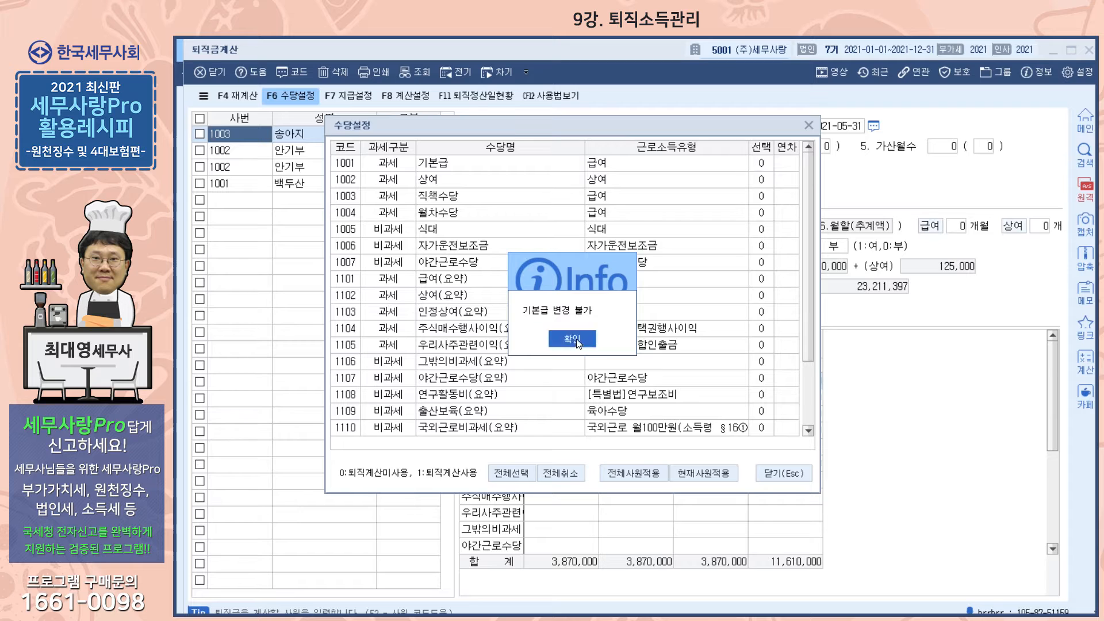
{"action": "left_click", "coordinate": [552, 339]}
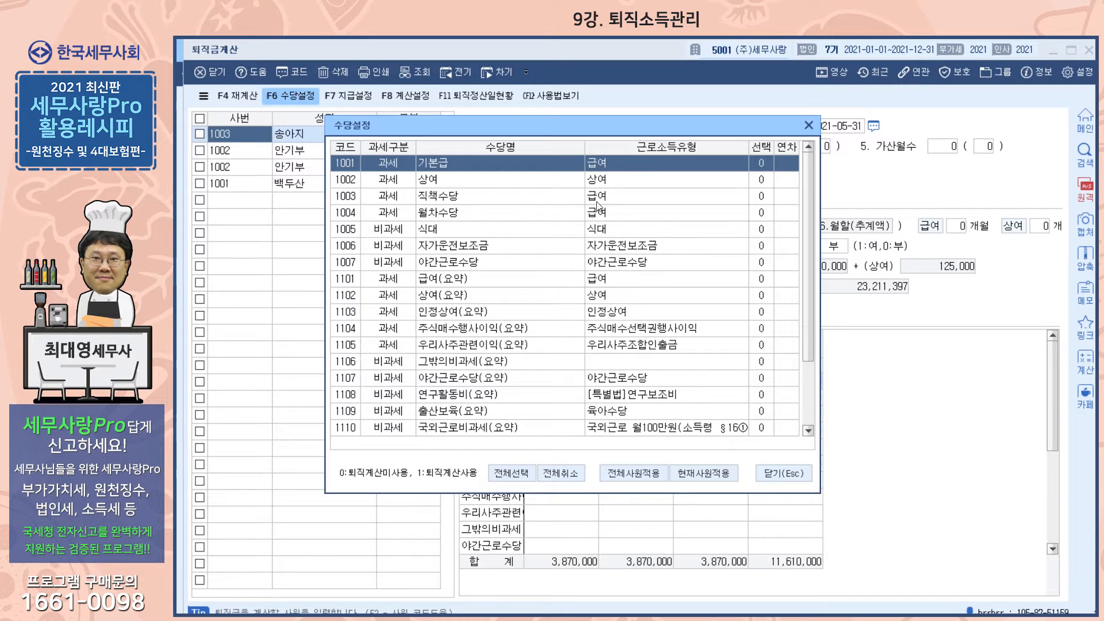
- Set the 연차 value of the 연차수당 allowance (code 2003) to 0 and close the allowance settings
{"action": "scroll", "coordinate": [677, 258], "scroll_direction": "down", "scroll_amount": 2}
{"action": "scroll", "coordinate": [689, 263], "scroll_direction": "up", "scroll_amount": 2}
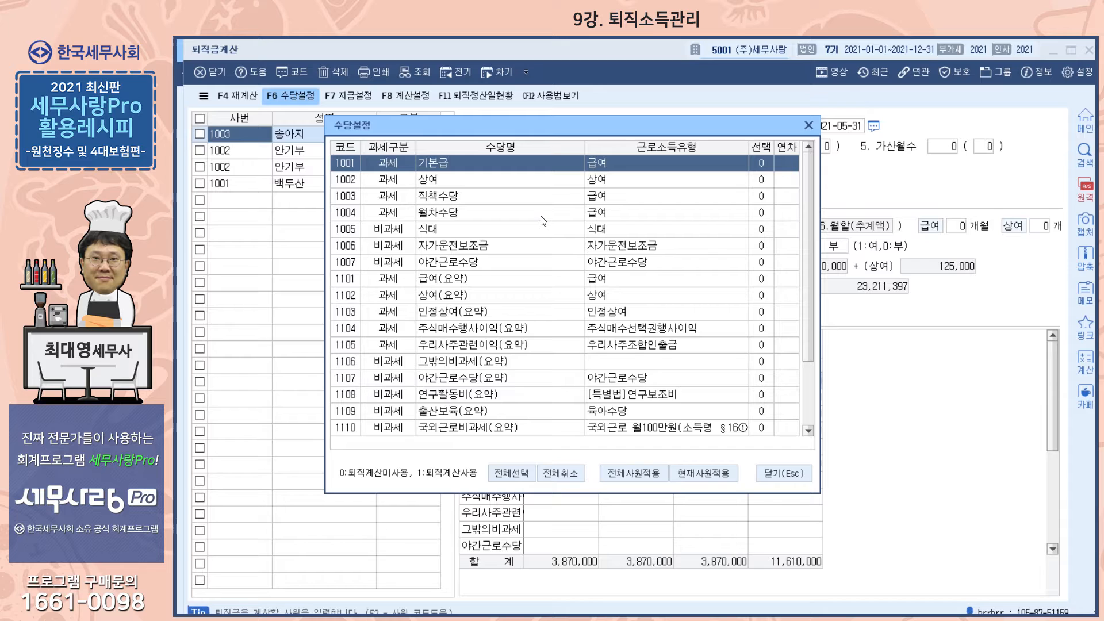
{"action": "scroll", "coordinate": [544, 221], "scroll_direction": "down", "scroll_amount": 5}
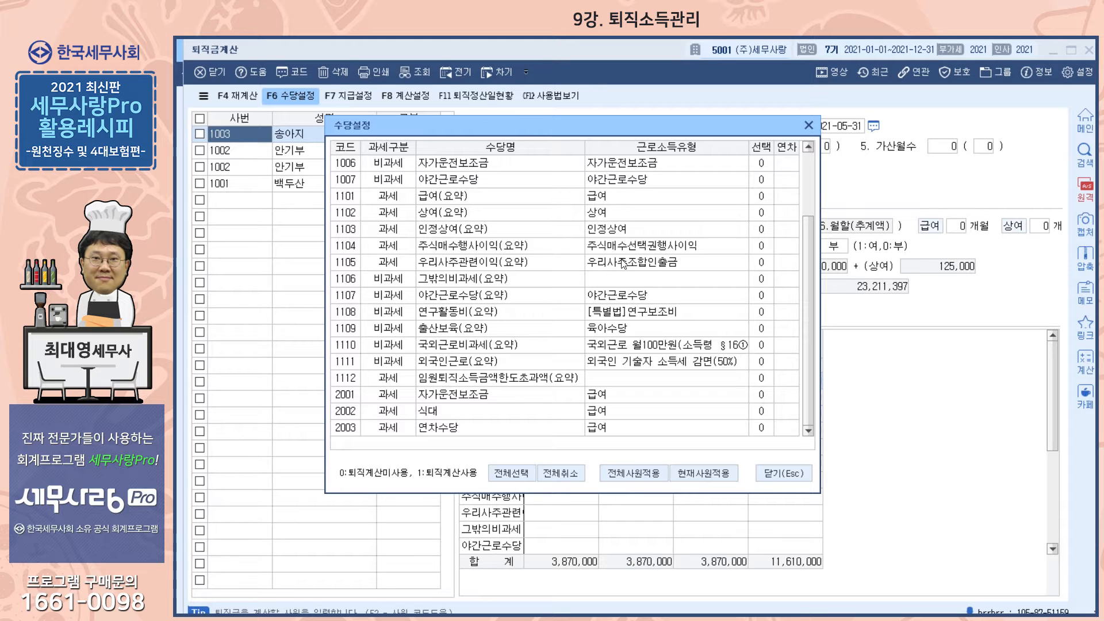
{"action": "scroll", "coordinate": [577, 315], "scroll_direction": "up", "scroll_amount": 5}
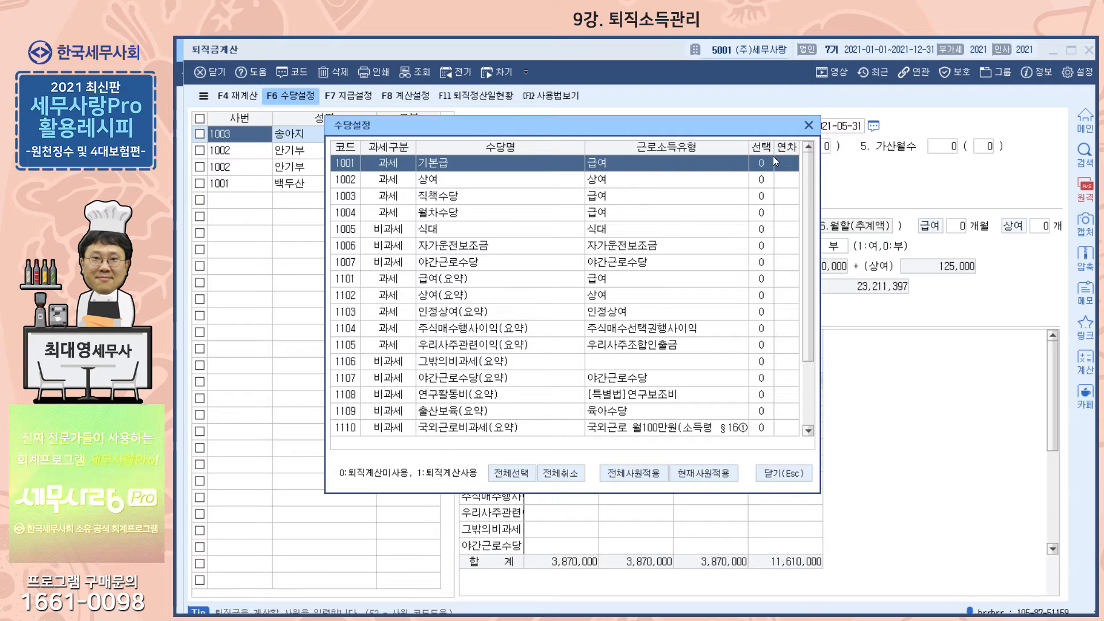
{"action": "scroll", "coordinate": [776, 155], "scroll_direction": "down", "scroll_amount": 2}
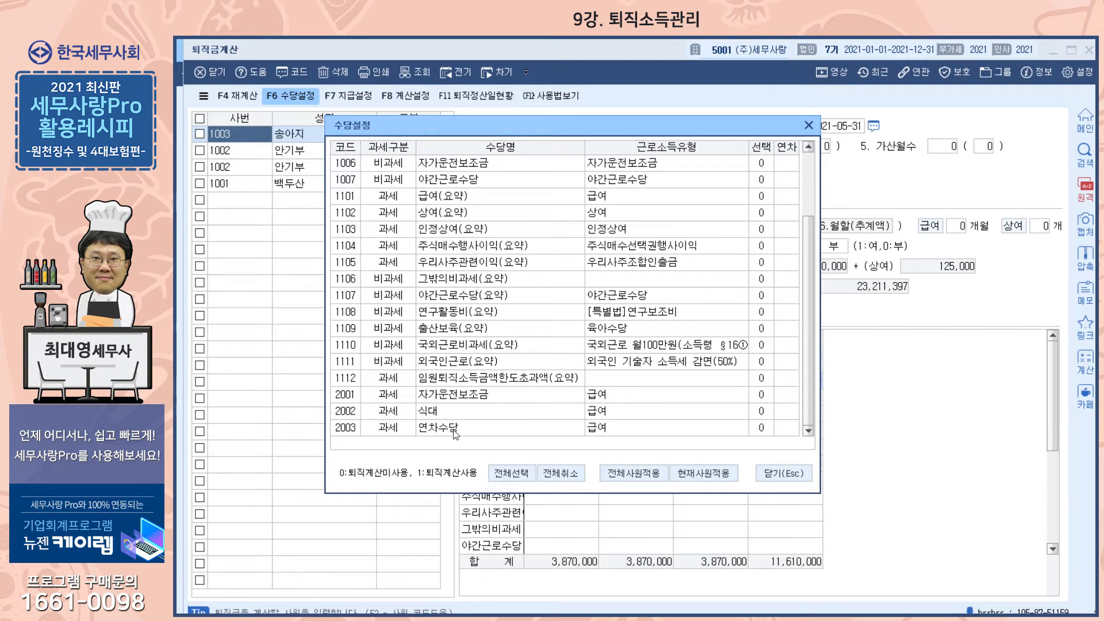
{"action": "left_click", "coordinate": [786, 429]}
{"action": "left_click", "coordinate": [786, 430]}
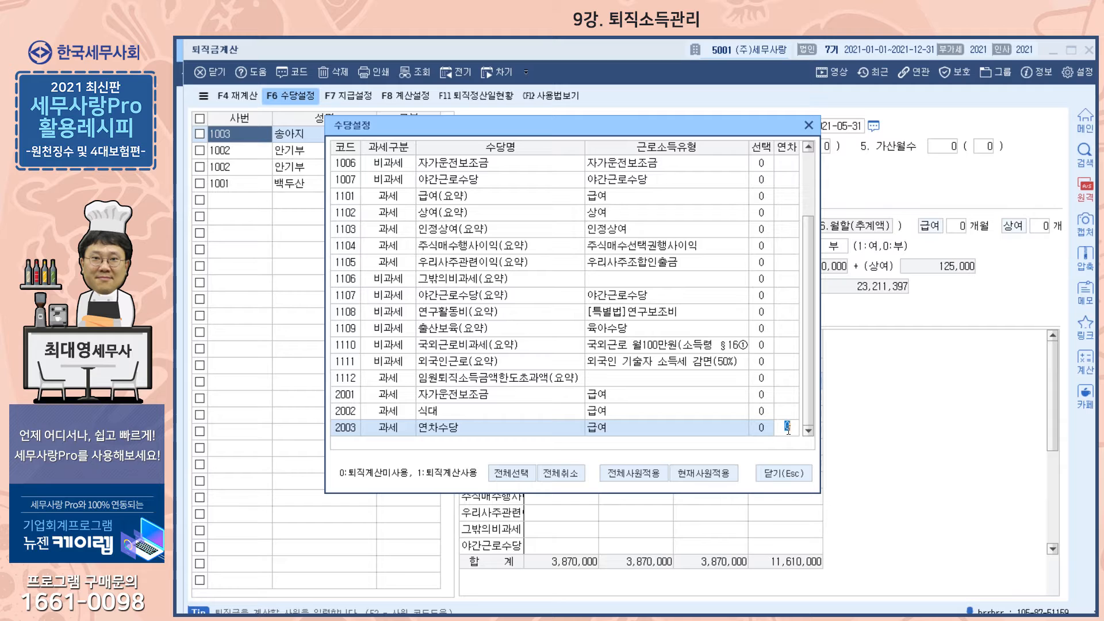
{"action": "left_click", "coordinate": [707, 430]}
{"action": "left_click", "coordinate": [778, 472]}
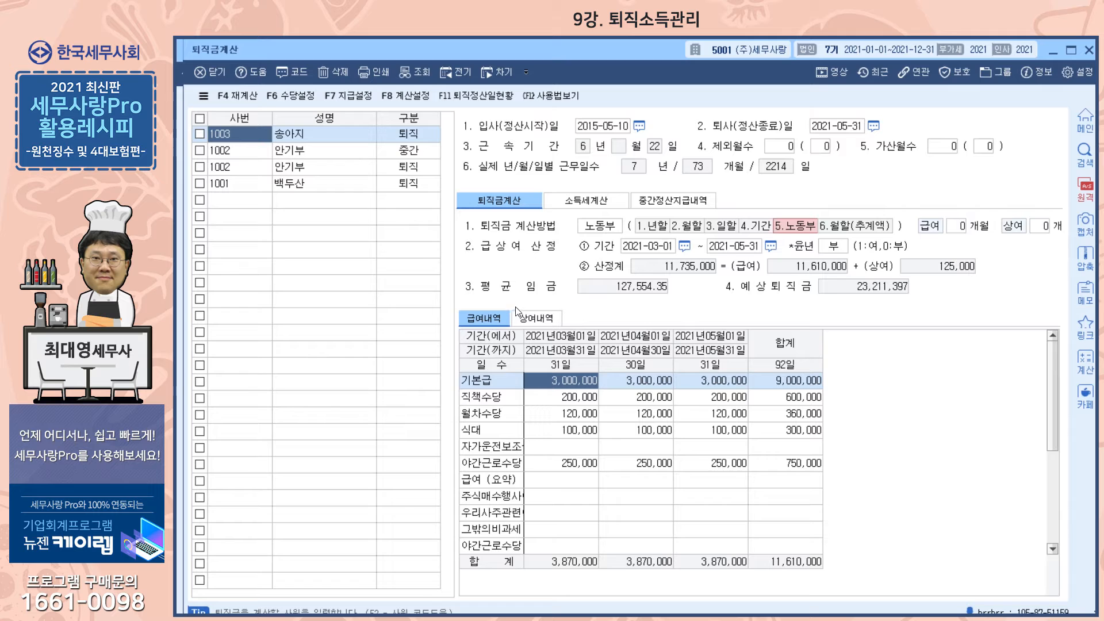
- Show the bonus details (상여내역) and check the payment and deduction items in the payment settings (지급설정)
{"action": "left_click", "coordinate": [533, 320]}
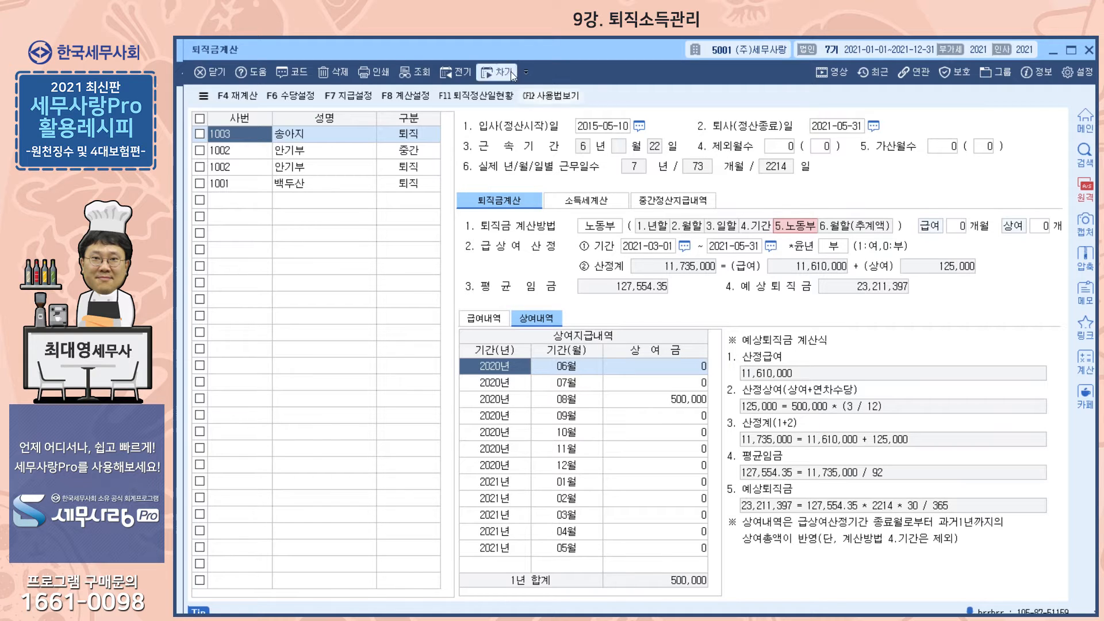
{"action": "left_click", "coordinate": [340, 99]}
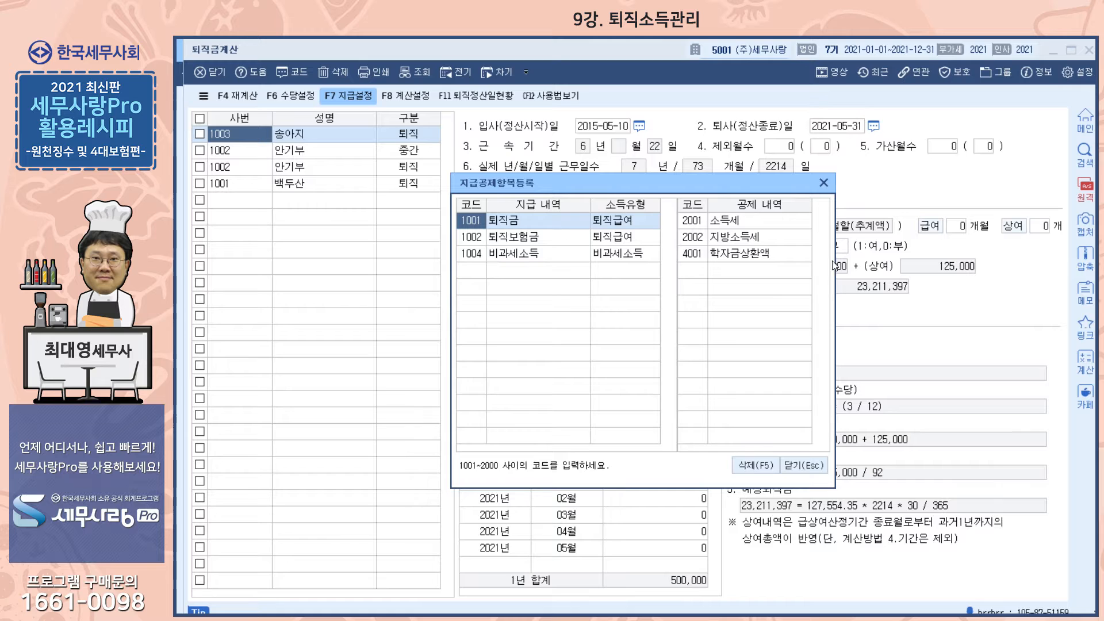
{"action": "left_click", "coordinate": [830, 181]}
{"action": "left_click", "coordinate": [345, 94]}
{"action": "left_click", "coordinate": [826, 182]}
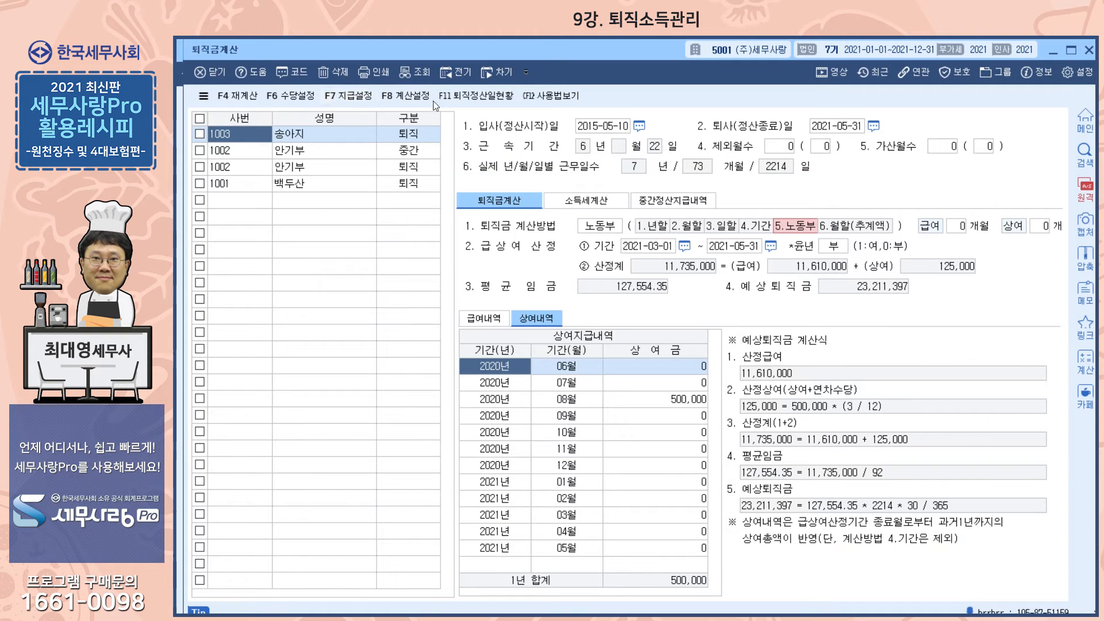
- Reopen the allowance settings, open the 연차 value of 연차수당 for editing and close the settings
{"action": "left_click", "coordinate": [291, 96]}
{"action": "scroll", "coordinate": [850, 403], "scroll_direction": "down", "scroll_amount": 2}
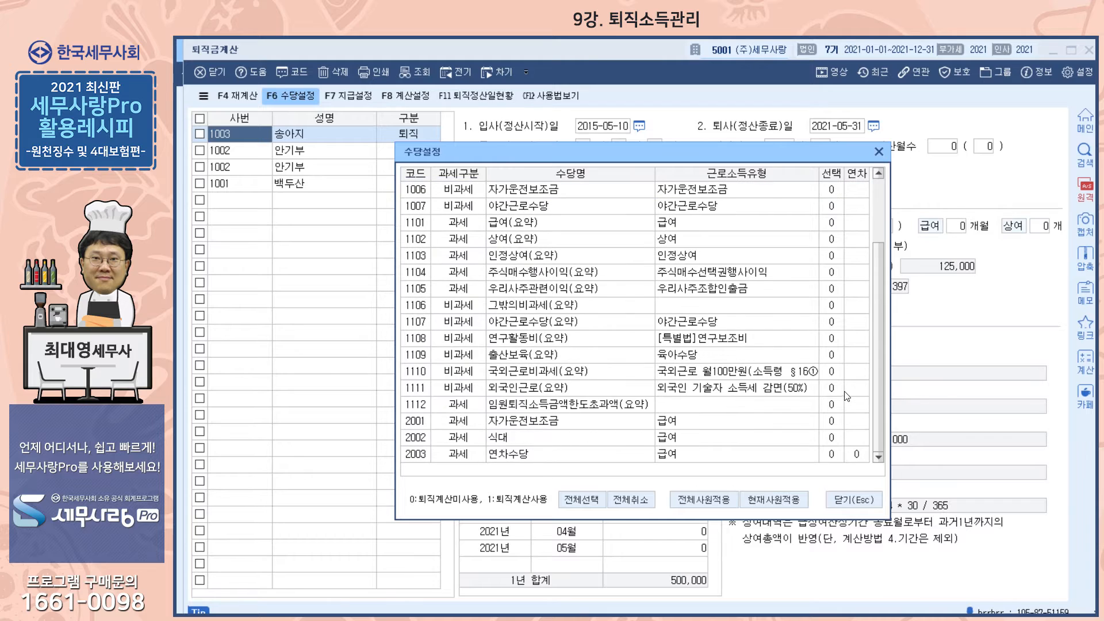
{"action": "left_click", "coordinate": [857, 454]}
{"action": "left_click", "coordinate": [860, 458]}
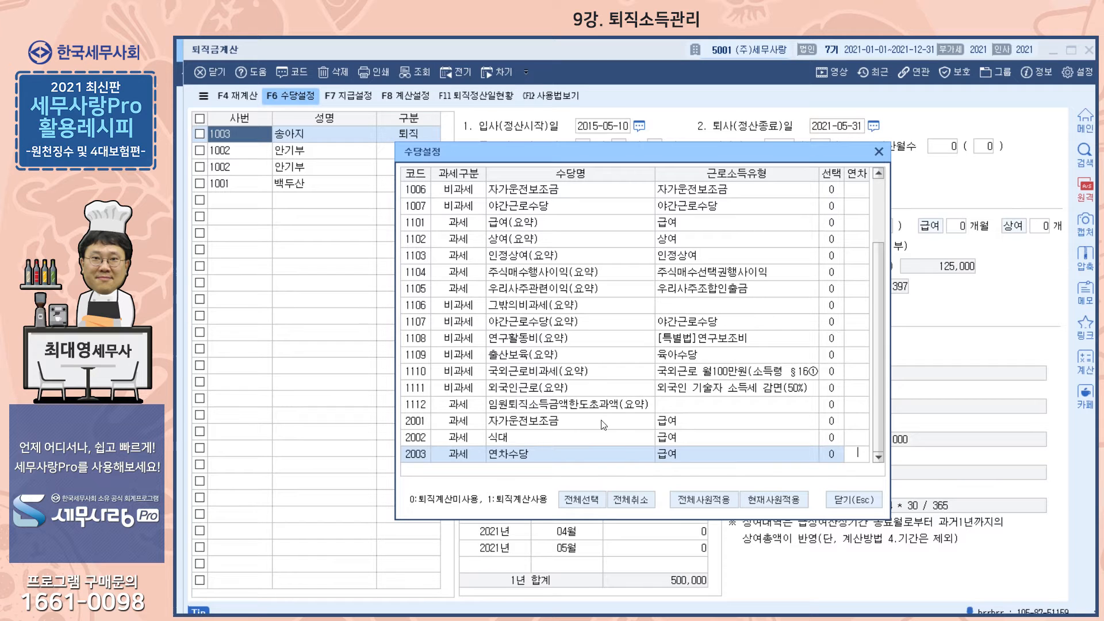
{"action": "left_click", "coordinate": [878, 152]}
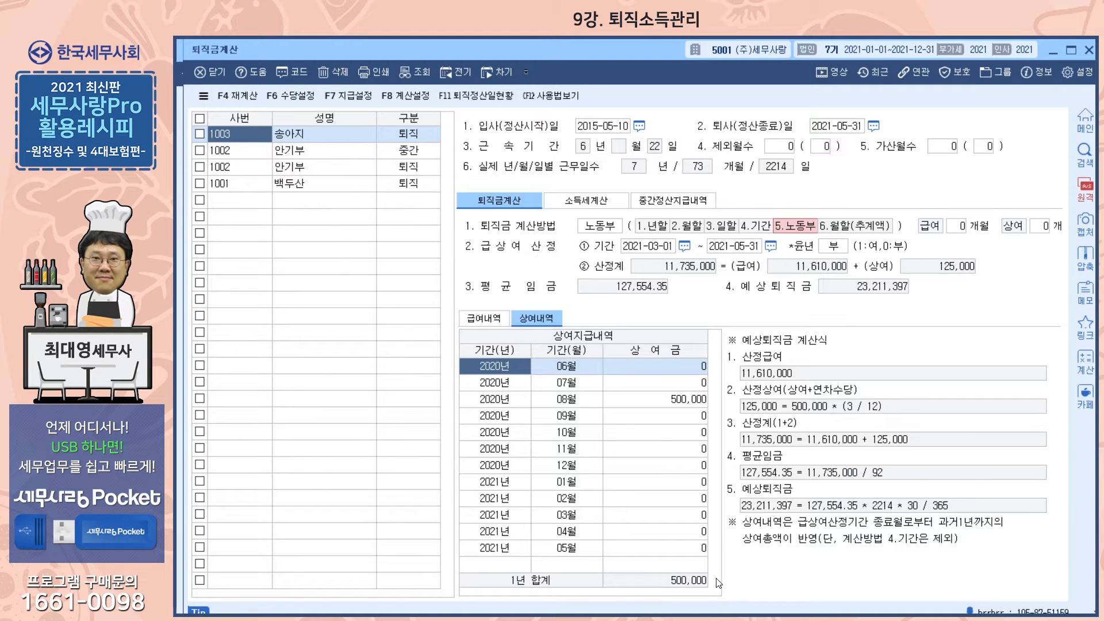
- Compare the salary details (급여내역) with the bonus details (상여내역) and their formulas for average wage and expected severance pay
{"action": "left_click", "coordinate": [490, 319]}
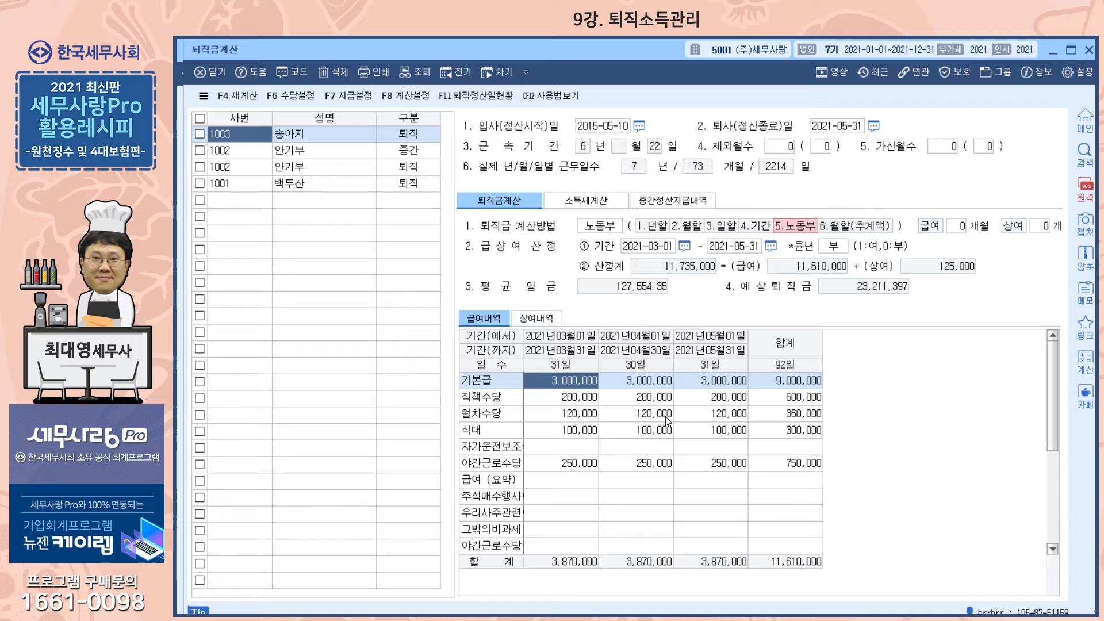
{"action": "left_click", "coordinate": [537, 317]}
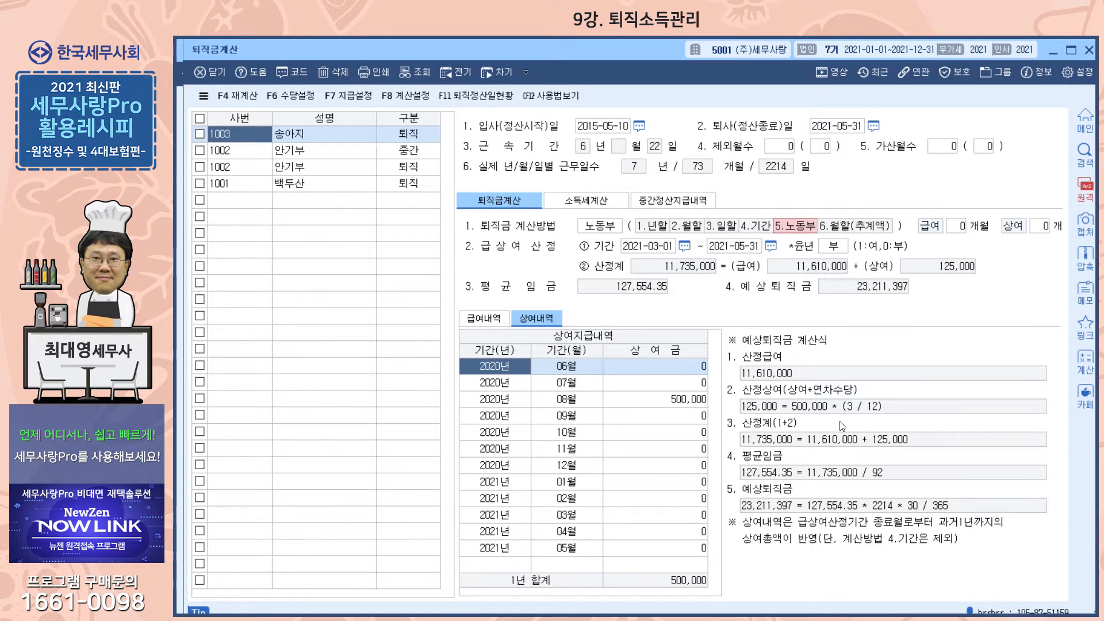
{"action": "left_click", "coordinate": [485, 320]}
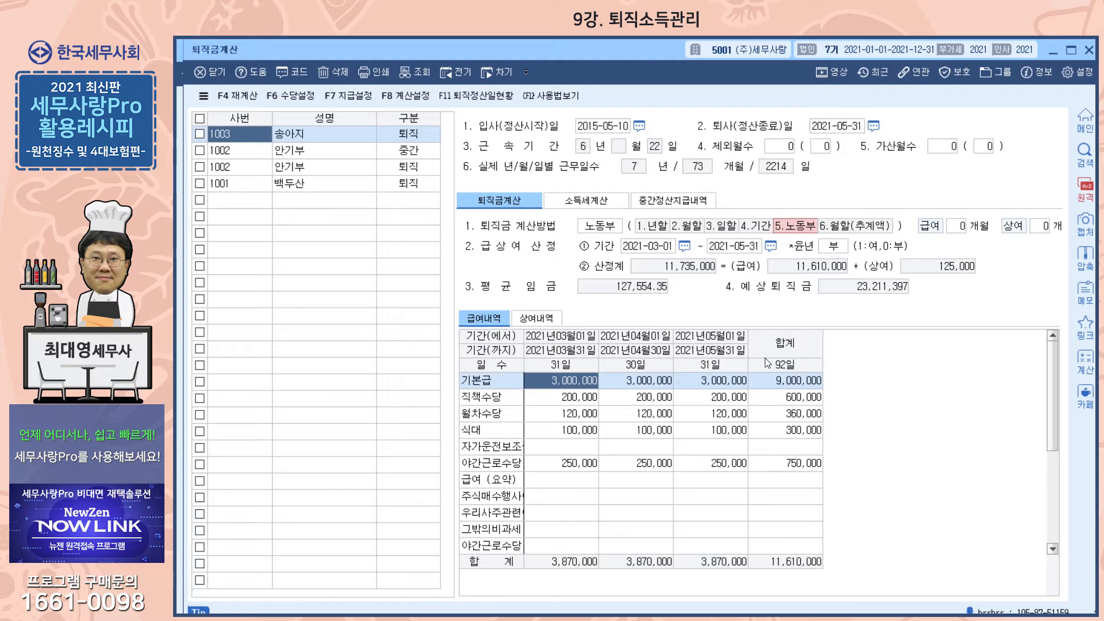
{"action": "left_click", "coordinate": [543, 320]}
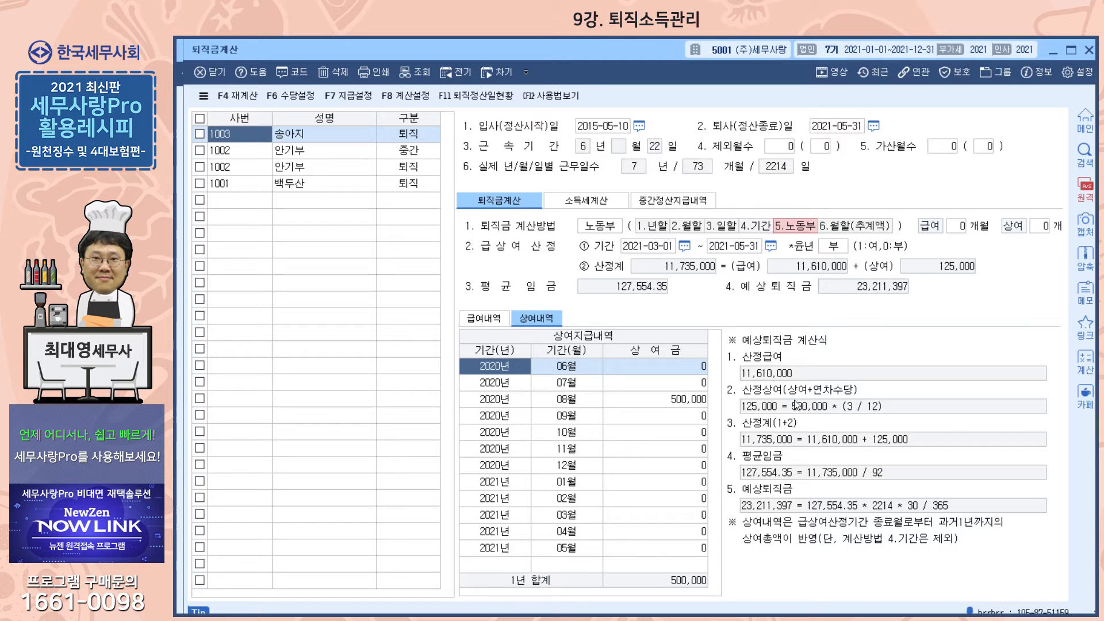
{"action": "left_click", "coordinate": [490, 320]}
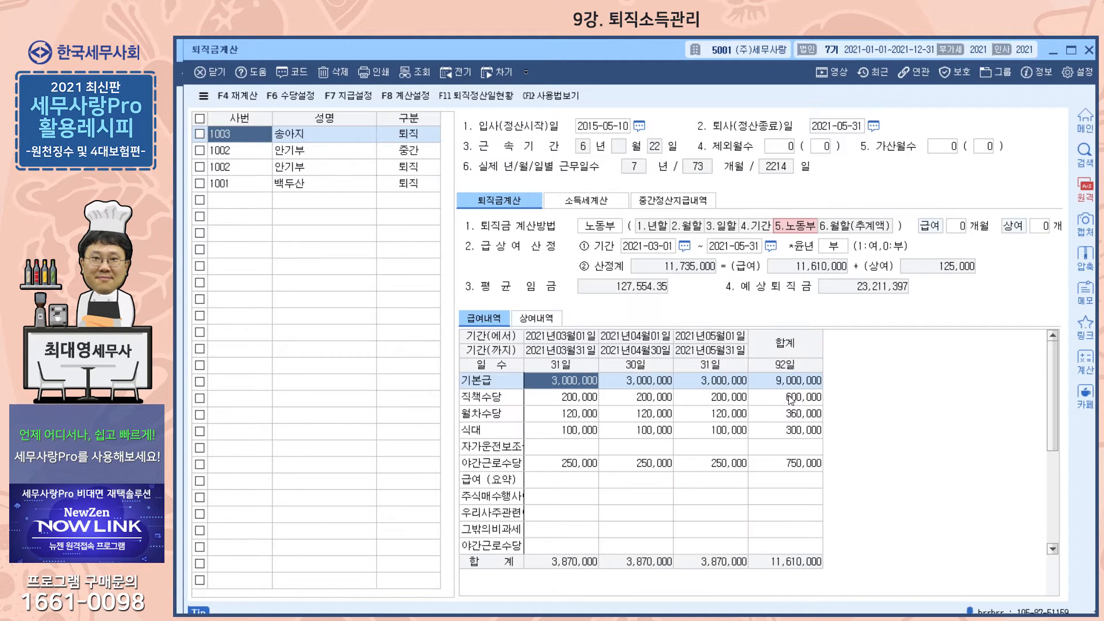
{"action": "left_click", "coordinate": [534, 316]}
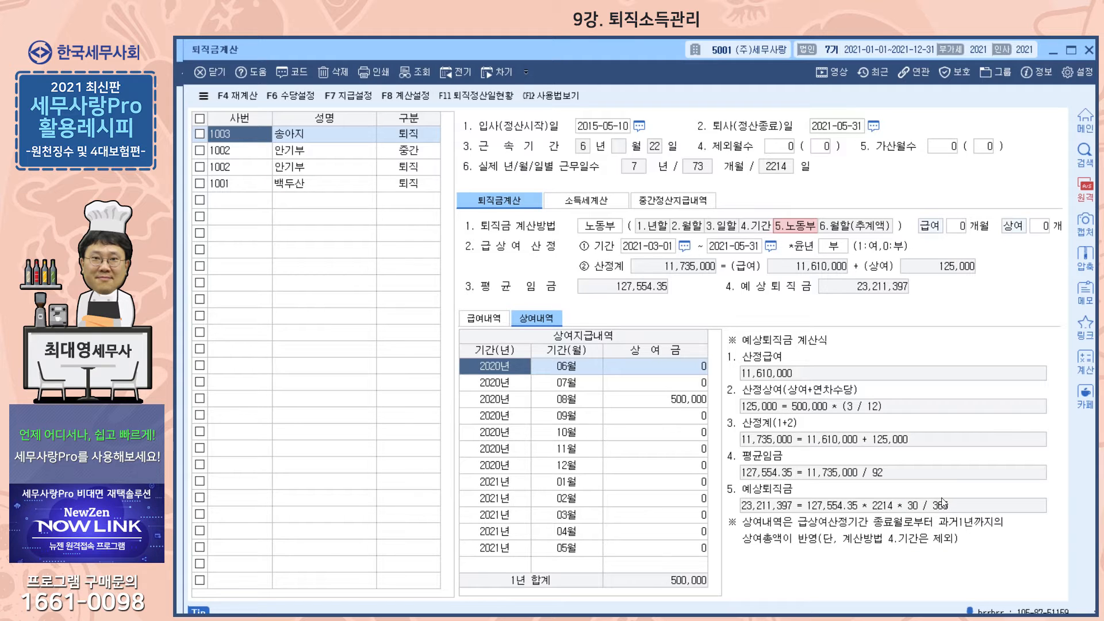
- Compare the retiring employee's severance calculation (퇴직금계산) with the income tax calculation (소득세계산), including the salary and bonus details
{"action": "left_click", "coordinate": [482, 320]}
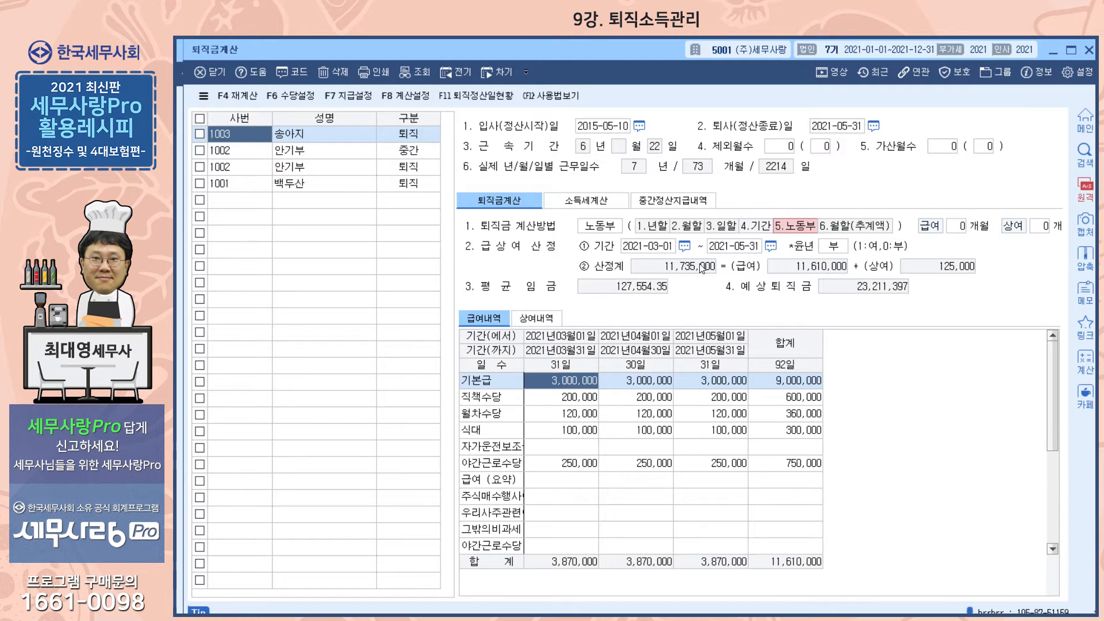
{"action": "left_click", "coordinate": [604, 205]}
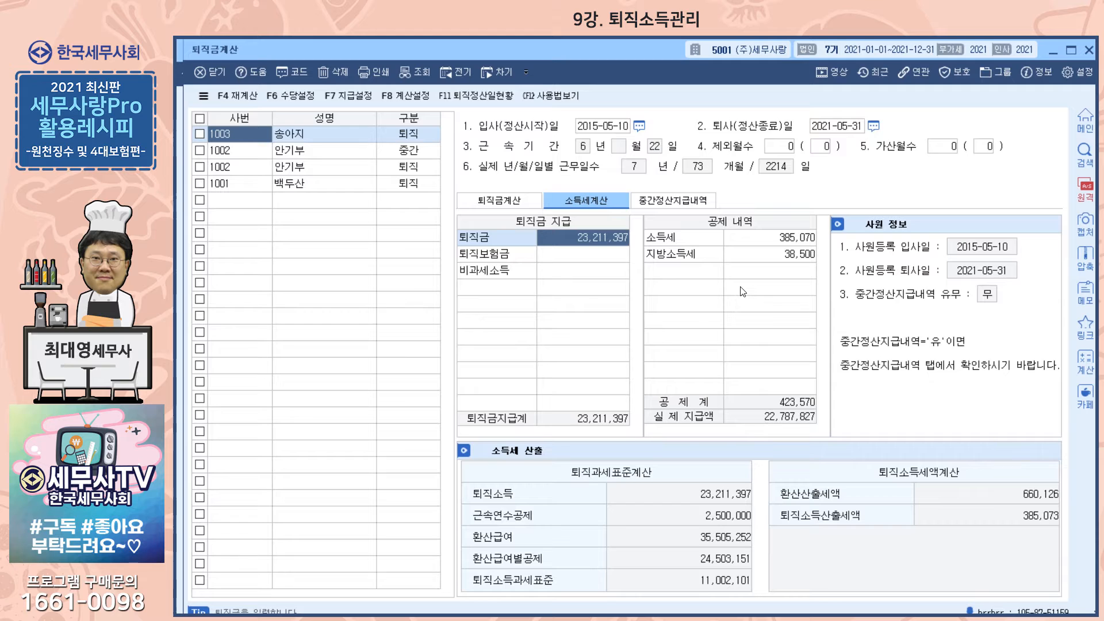
{"action": "left_click", "coordinate": [522, 199]}
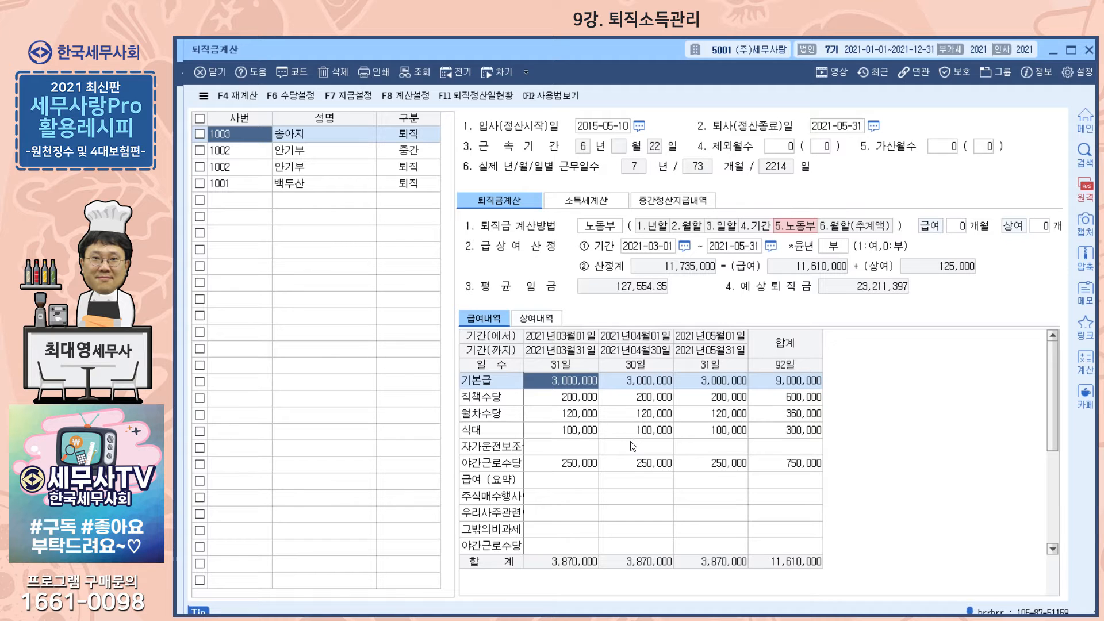
{"action": "left_click", "coordinate": [583, 199]}
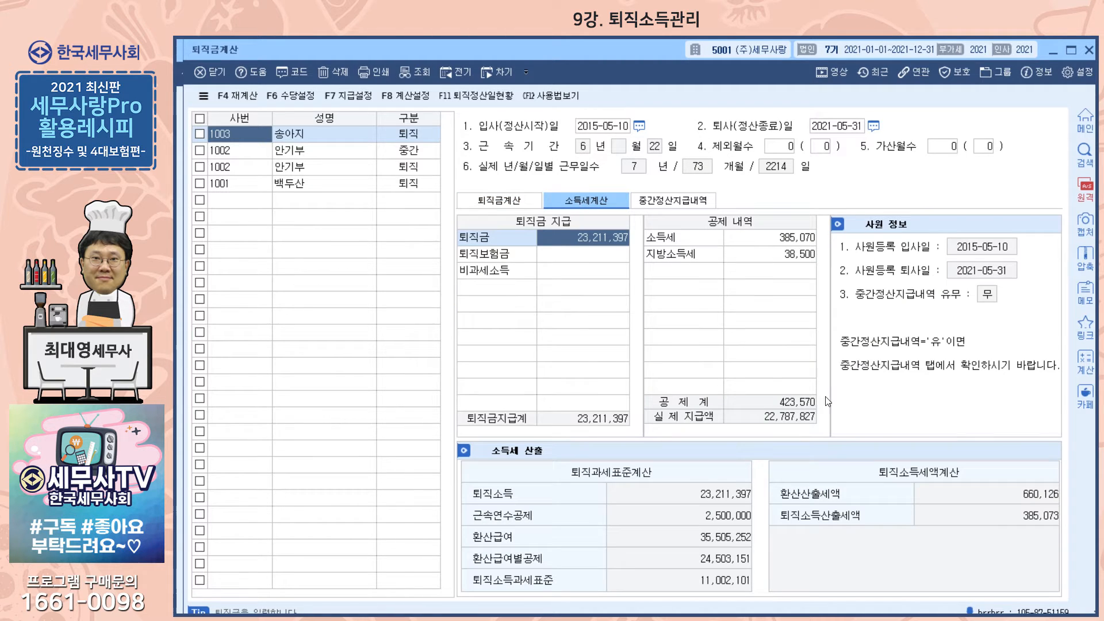
{"action": "left_click", "coordinate": [509, 200]}
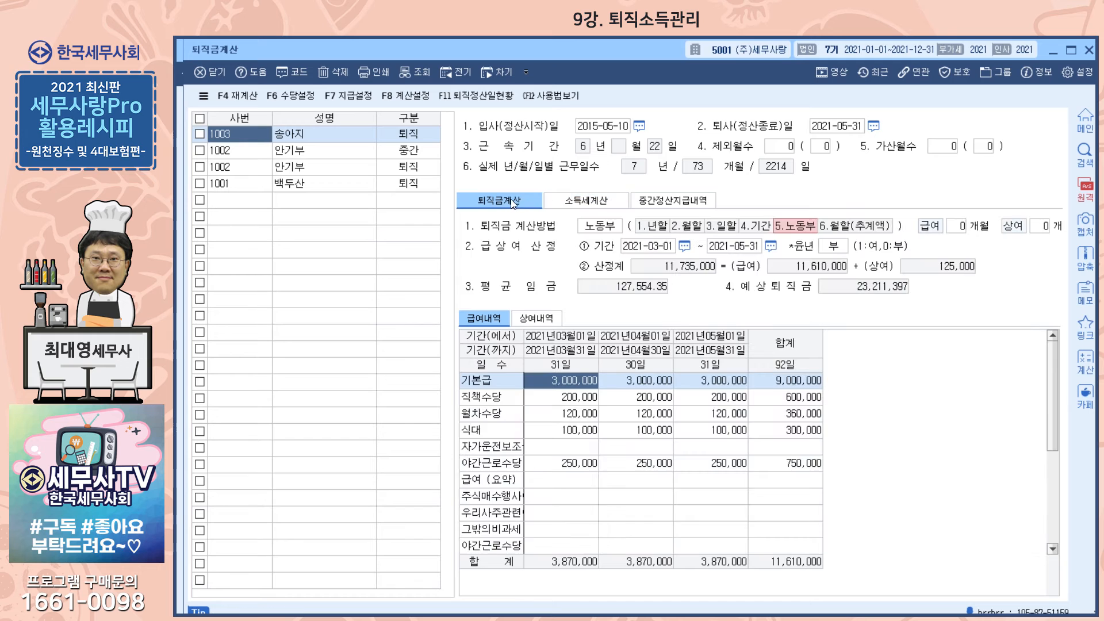
{"action": "left_click", "coordinate": [528, 315]}
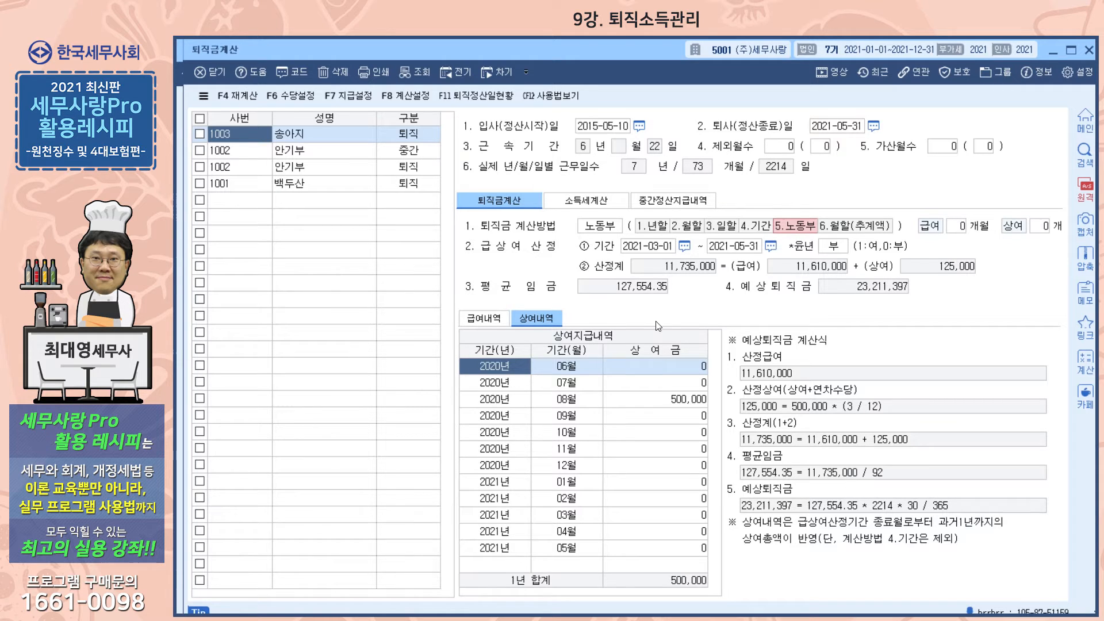
{"action": "left_click", "coordinate": [498, 320]}
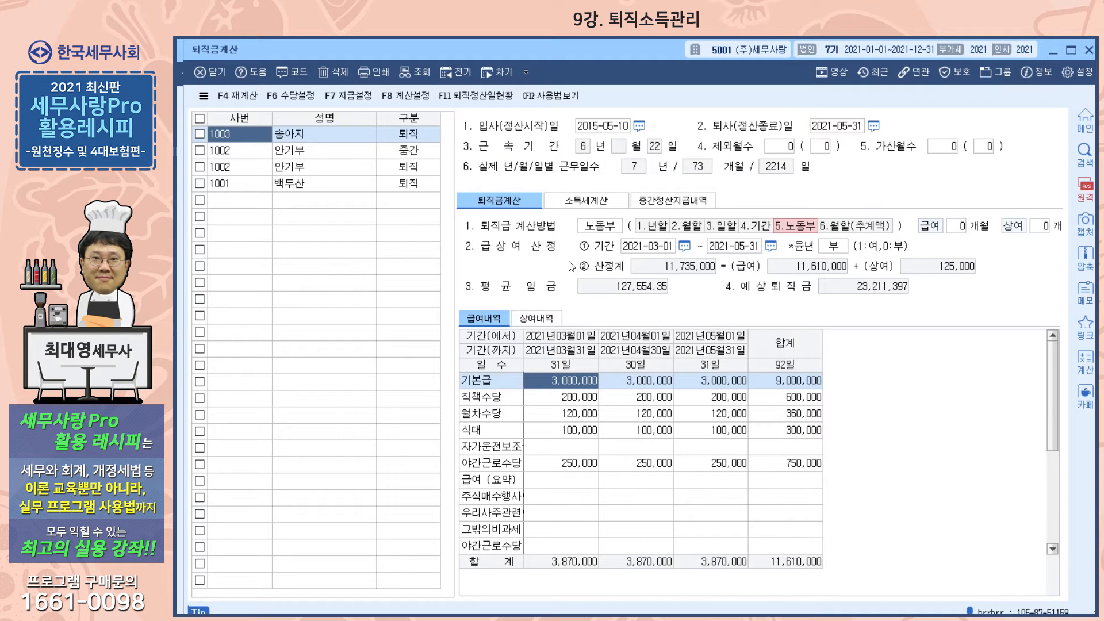
- Check the payment settings (지급설정) and default calculation settings (계산설정), and review the bonus details (상여내역) and salary details (급여내역)
{"action": "left_click", "coordinate": [356, 98]}
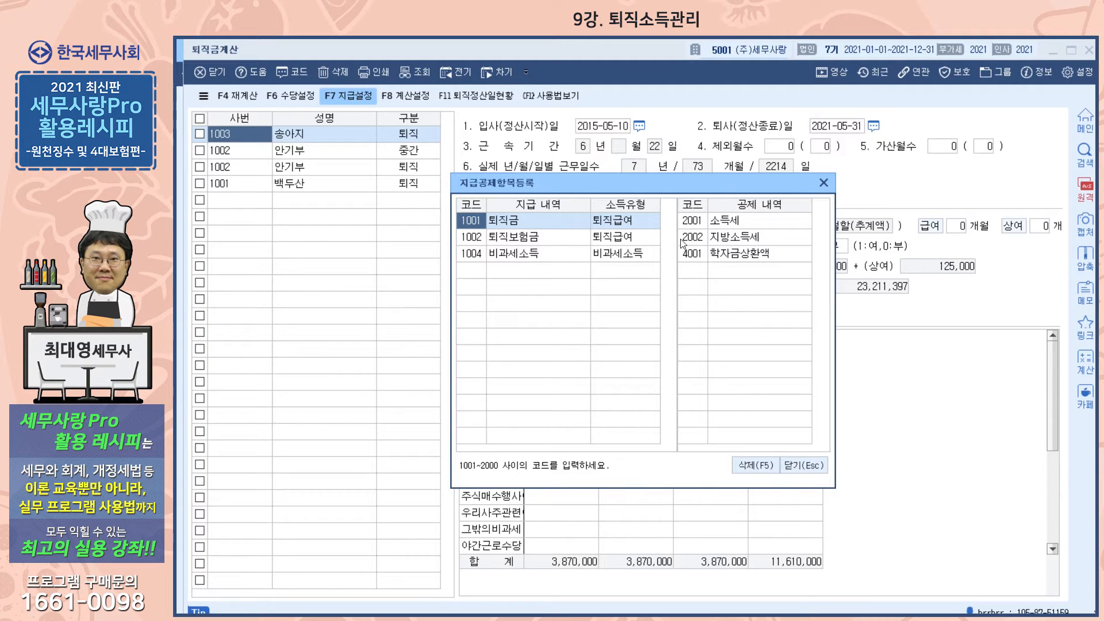
{"action": "left_click", "coordinate": [824, 184]}
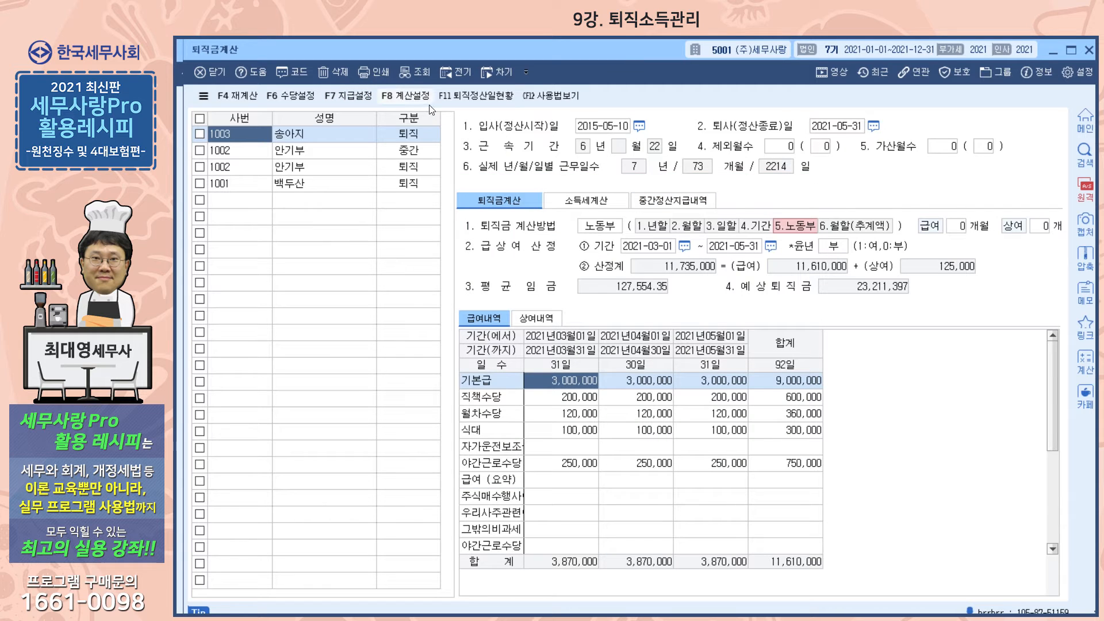
{"action": "left_click", "coordinate": [416, 100]}
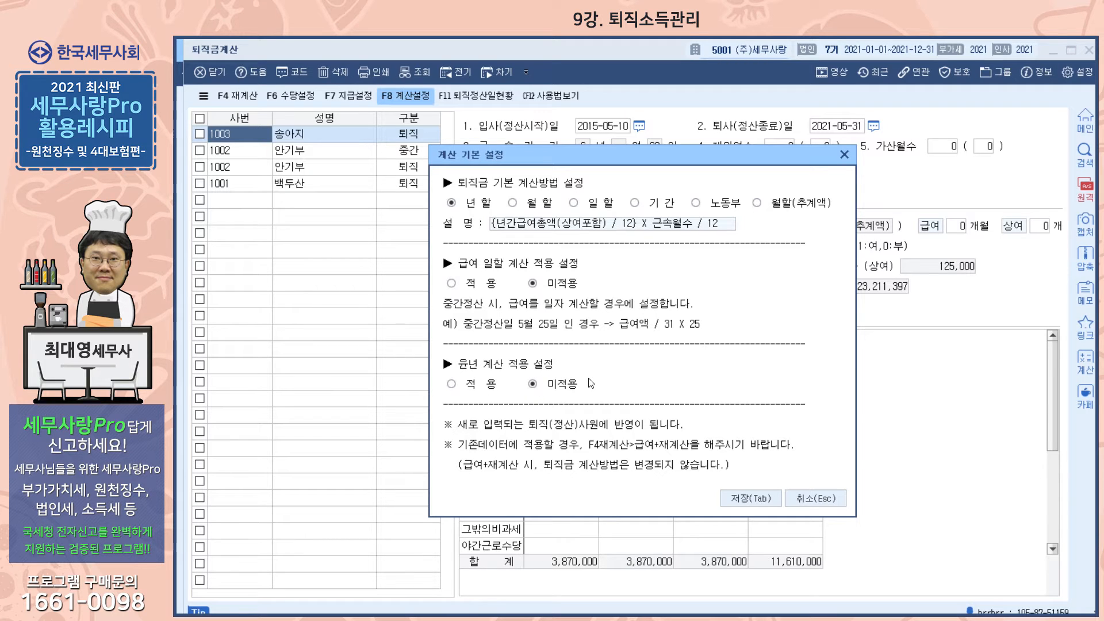
{"action": "left_click", "coordinate": [845, 154]}
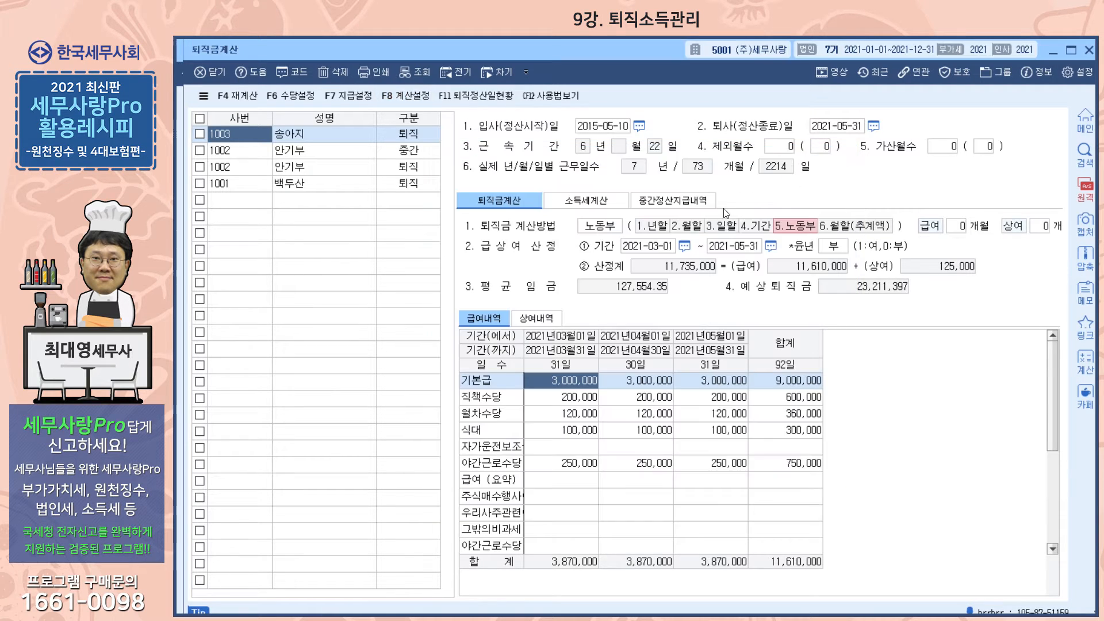
{"action": "left_click", "coordinate": [536, 320]}
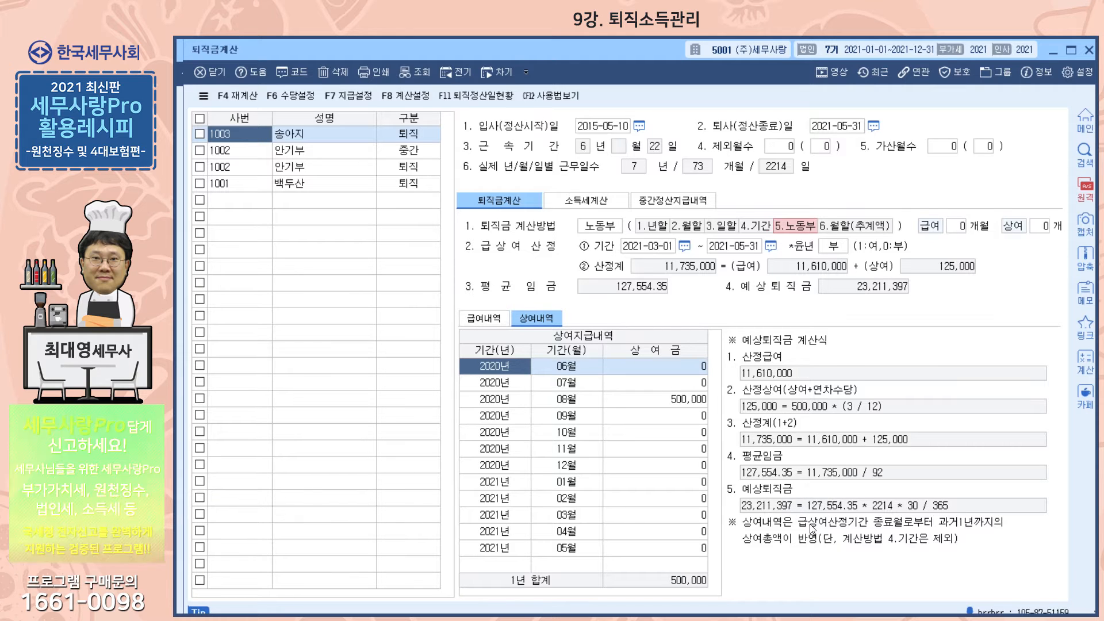
{"action": "left_click", "coordinate": [482, 318]}
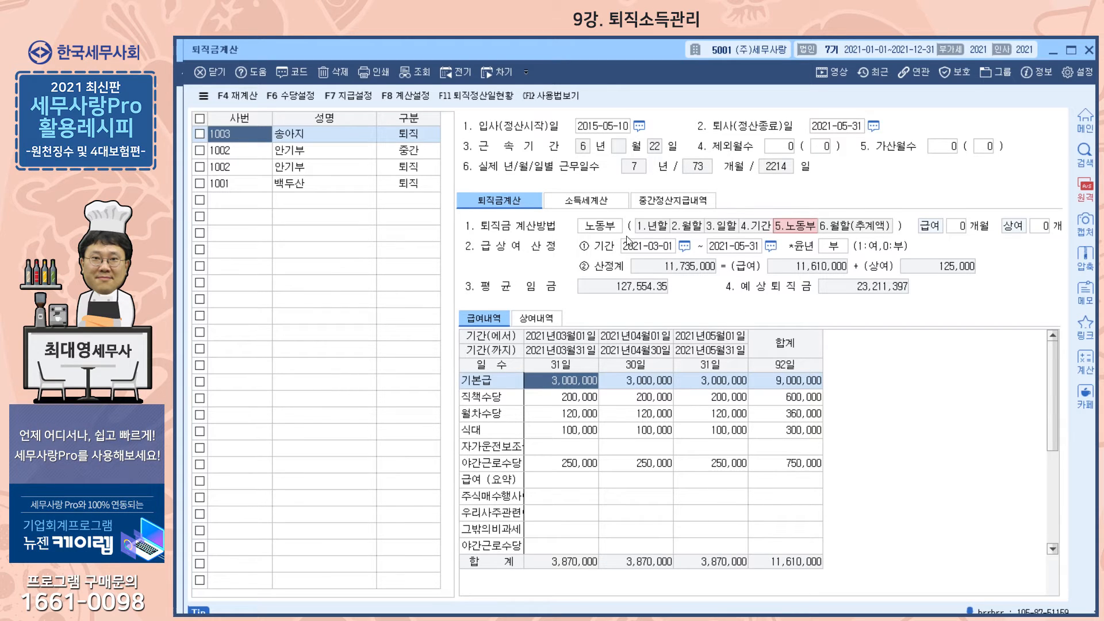
- Check the retirement settlement date status (퇴직정산일현황) for the first, third and fourth records in the list
{"action": "left_click", "coordinate": [477, 97]}
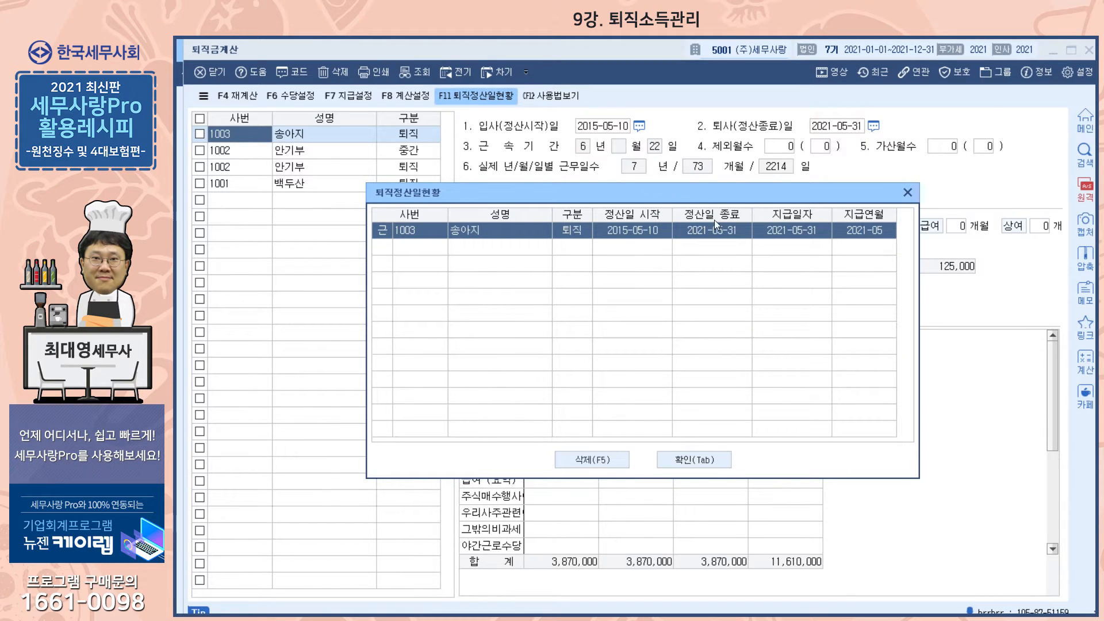
{"action": "left_click", "coordinate": [908, 193]}
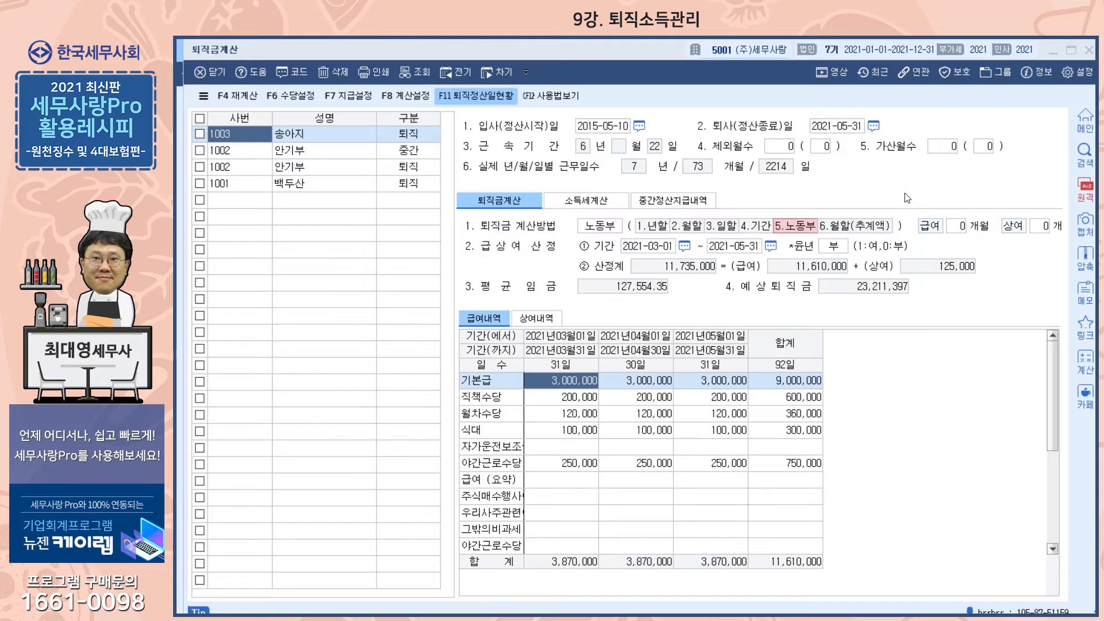
{"action": "left_click", "coordinate": [285, 154]}
{"action": "left_click", "coordinate": [285, 167]}
{"action": "left_click", "coordinate": [465, 98]}
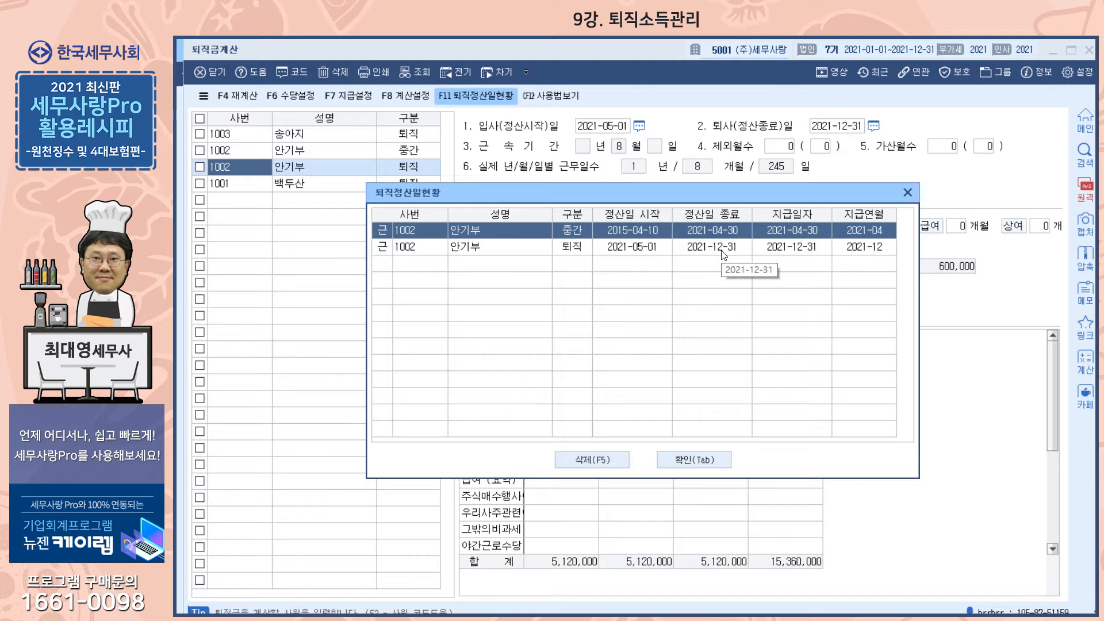
{"action": "left_click", "coordinate": [908, 192]}
{"action": "left_click", "coordinate": [290, 184]}
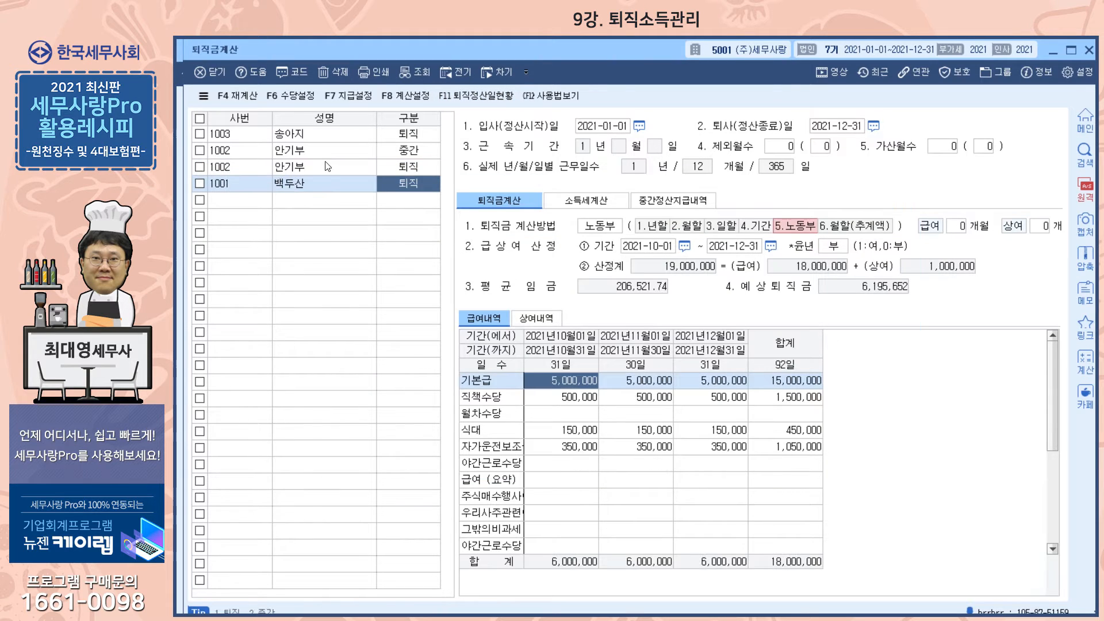
{"action": "left_click", "coordinate": [480, 97]}
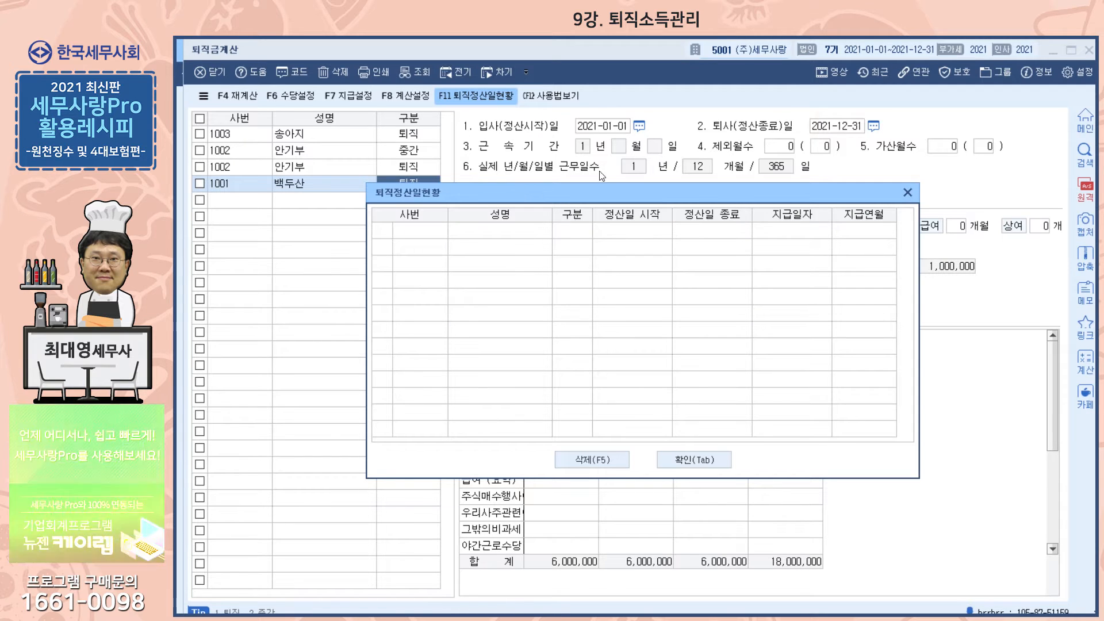
{"action": "left_click", "coordinate": [908, 192]}
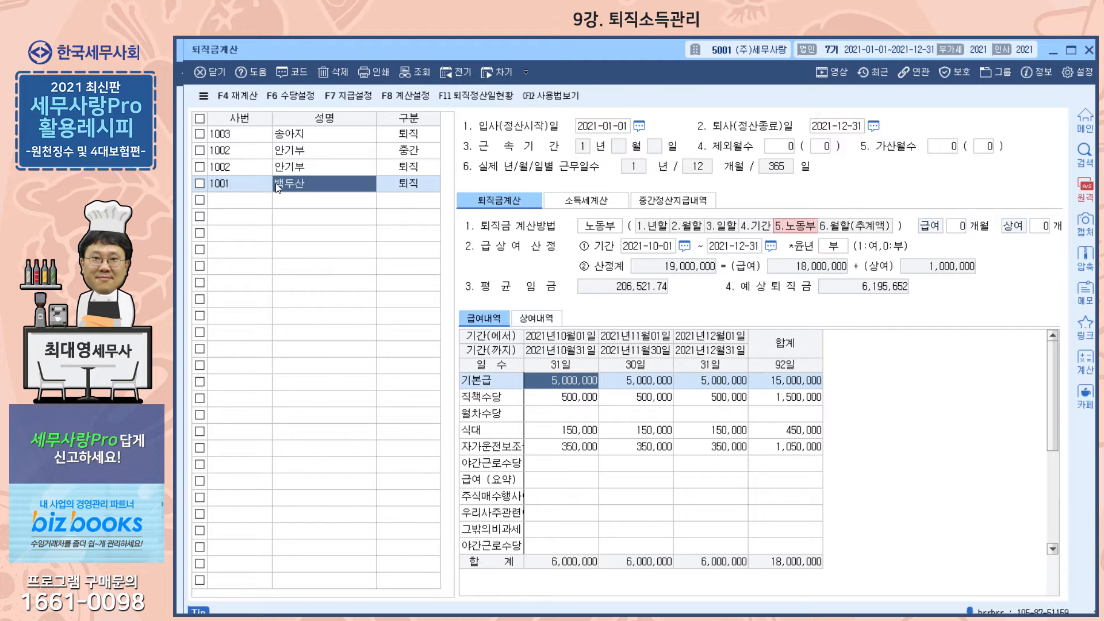
- Read the severance calculation usage guide (사용법보기) and check the bonus and salary details of the last listed employee
{"action": "left_click", "coordinate": [537, 96]}
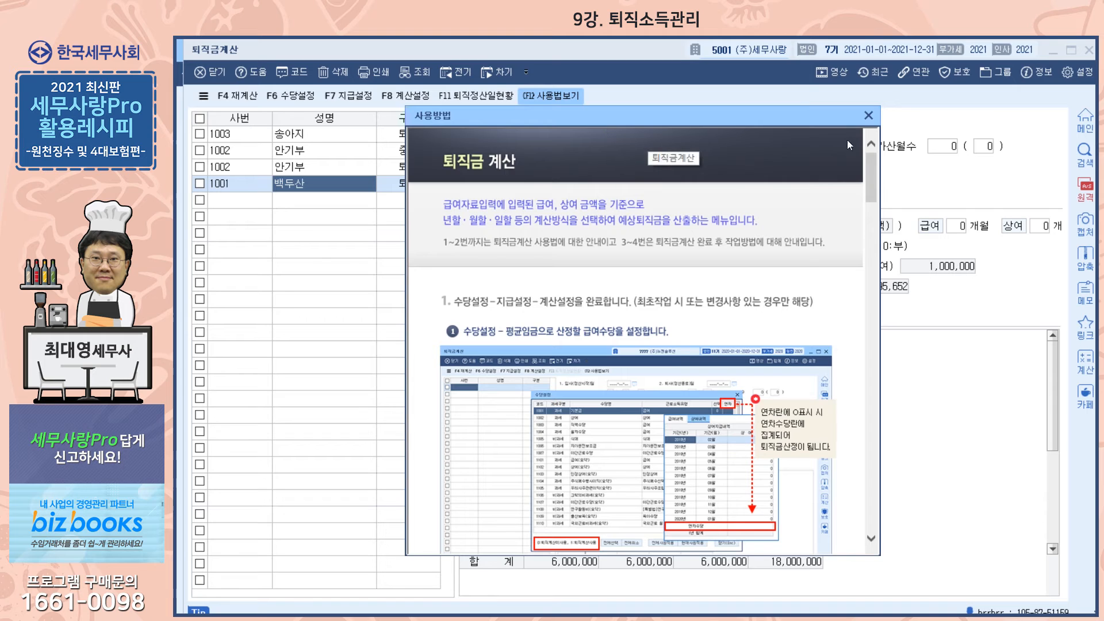
{"action": "left_click", "coordinate": [868, 116]}
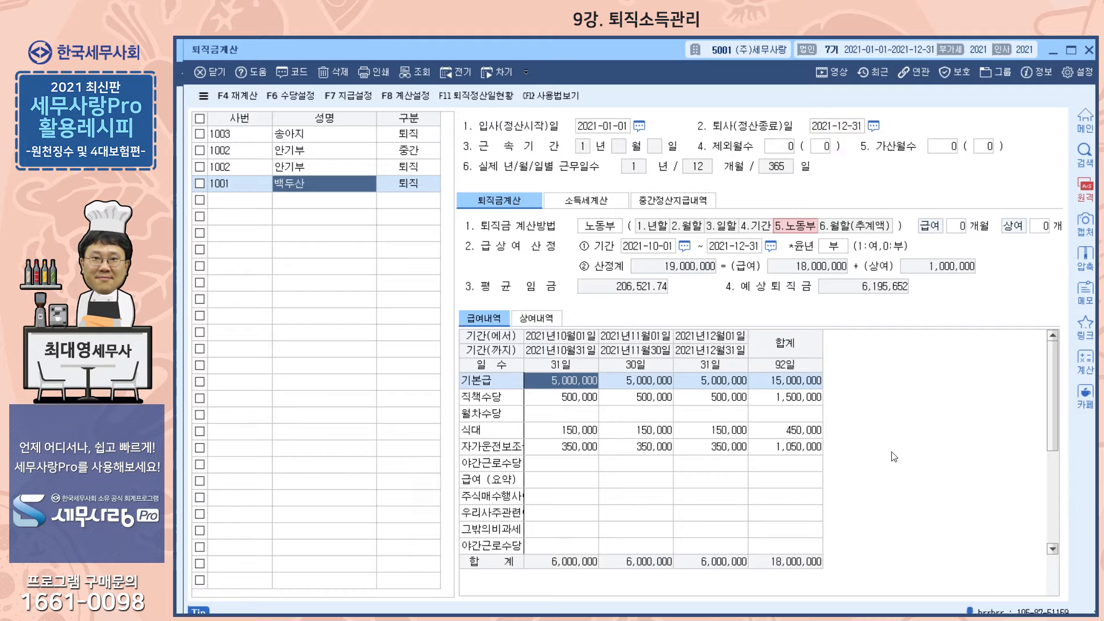
{"action": "left_click", "coordinate": [537, 318]}
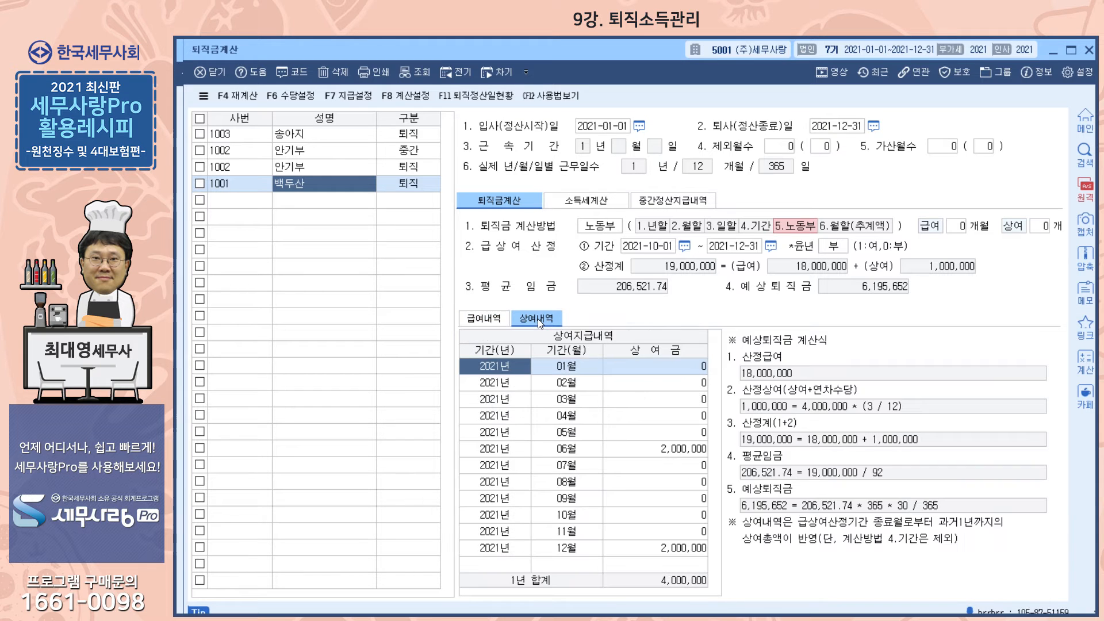
{"action": "left_click", "coordinate": [486, 317]}
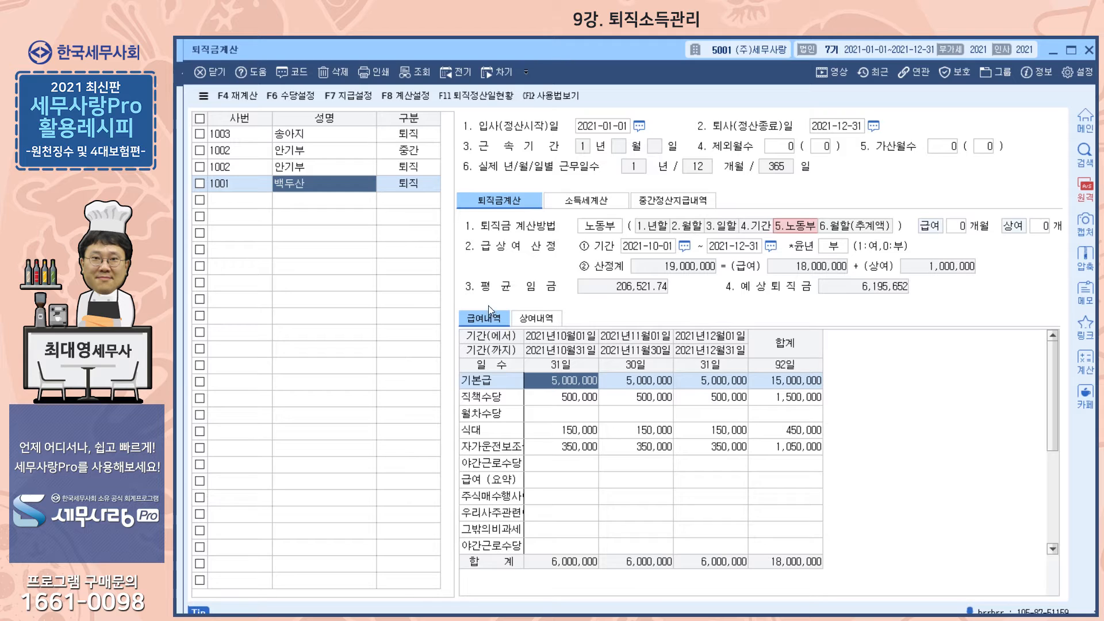
- Select the first listed employee and review the bonus details with the expected severance formula, returning to the salary details
{"action": "left_click", "coordinate": [298, 138]}
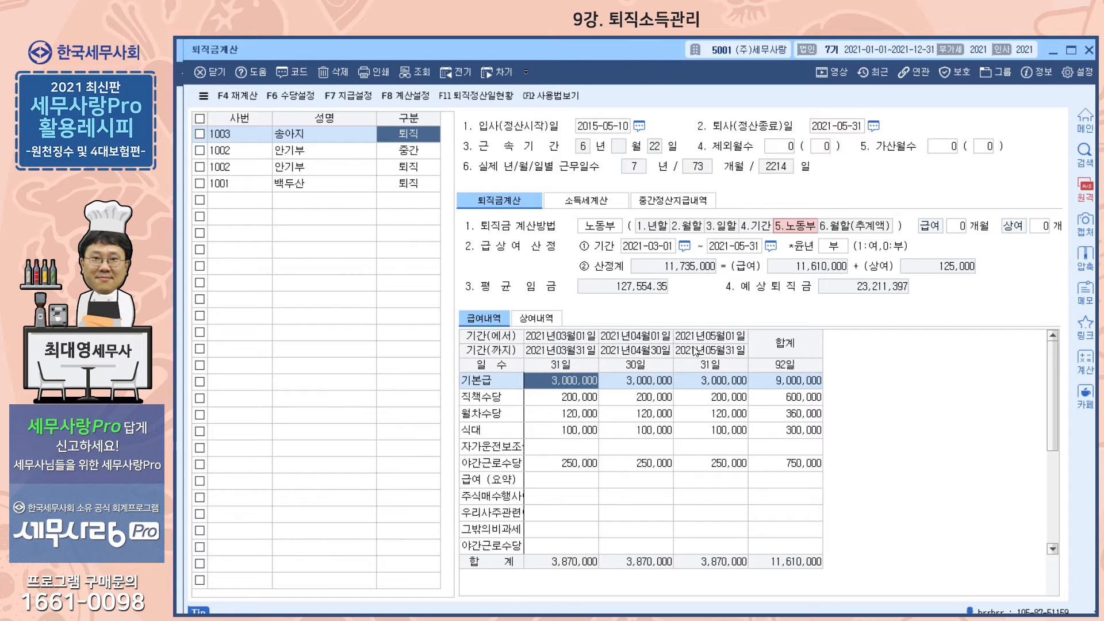
{"action": "left_click", "coordinate": [544, 321]}
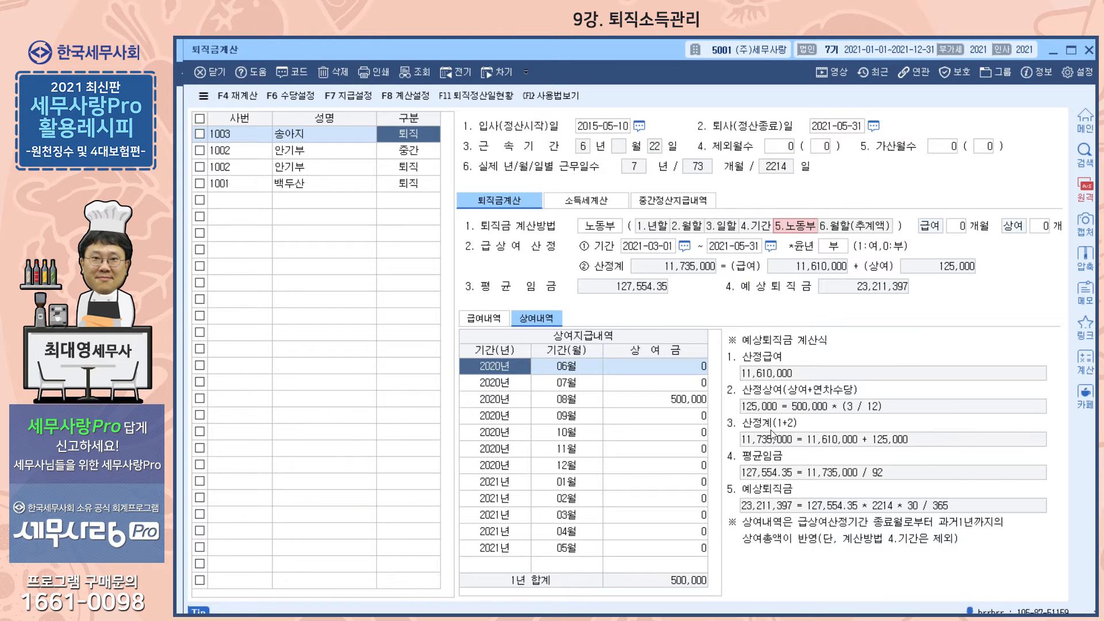
{"action": "left_click", "coordinate": [491, 319]}
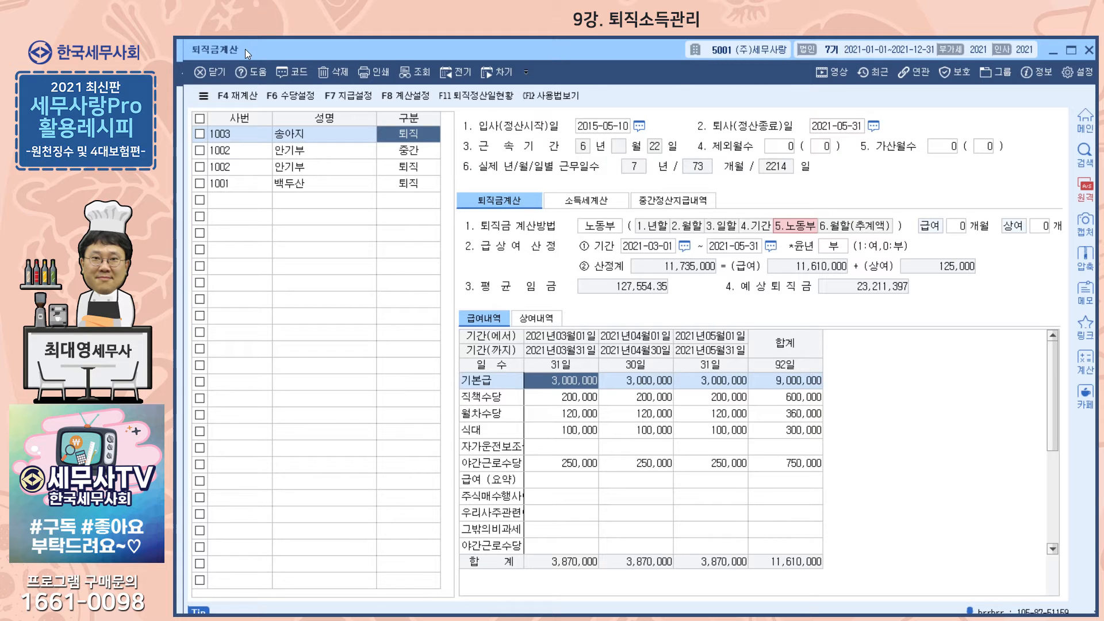
- Close the severance calculation and open 퇴직소득자료입력 for payment month 05 of 2021 with income earner type 1.근로
{"action": "left_click", "coordinate": [288, 137]}
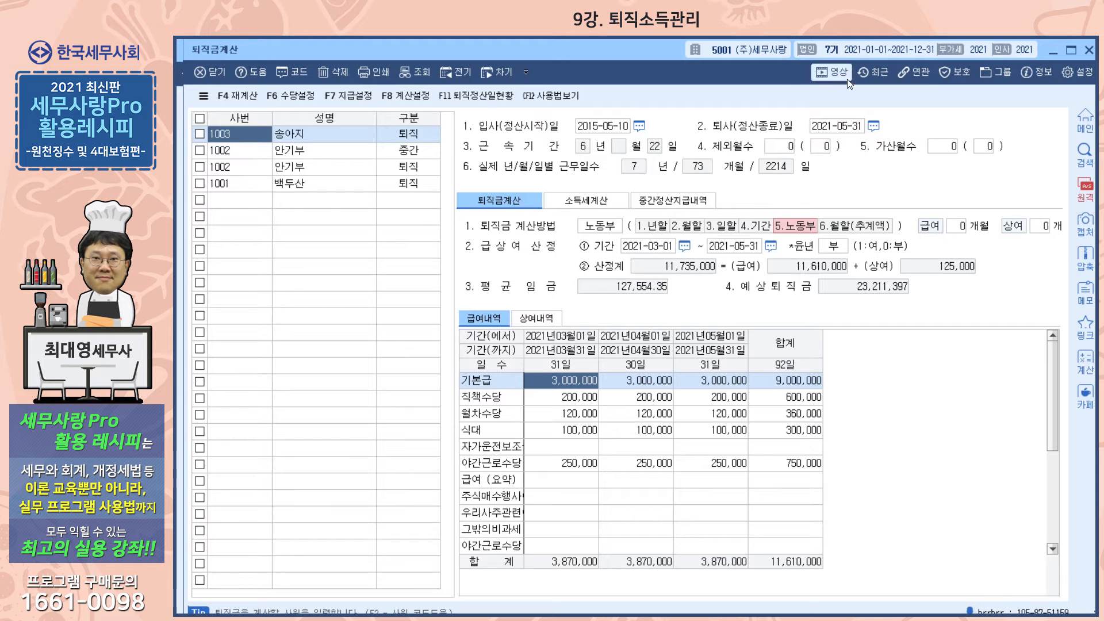
{"action": "left_click", "coordinate": [1089, 51]}
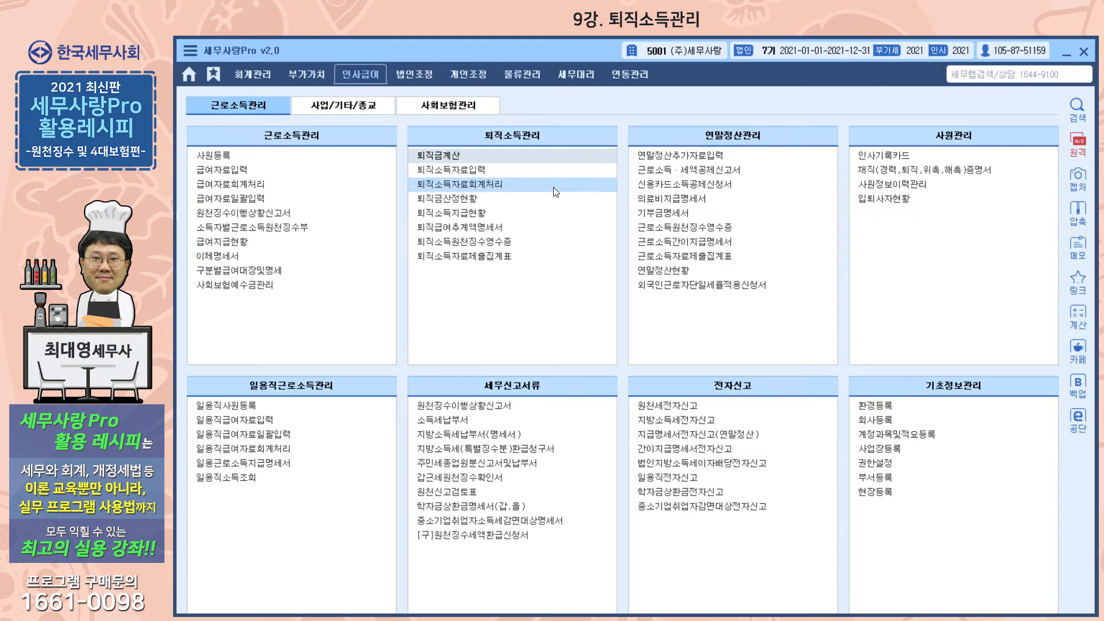
{"action": "left_click", "coordinate": [441, 169]}
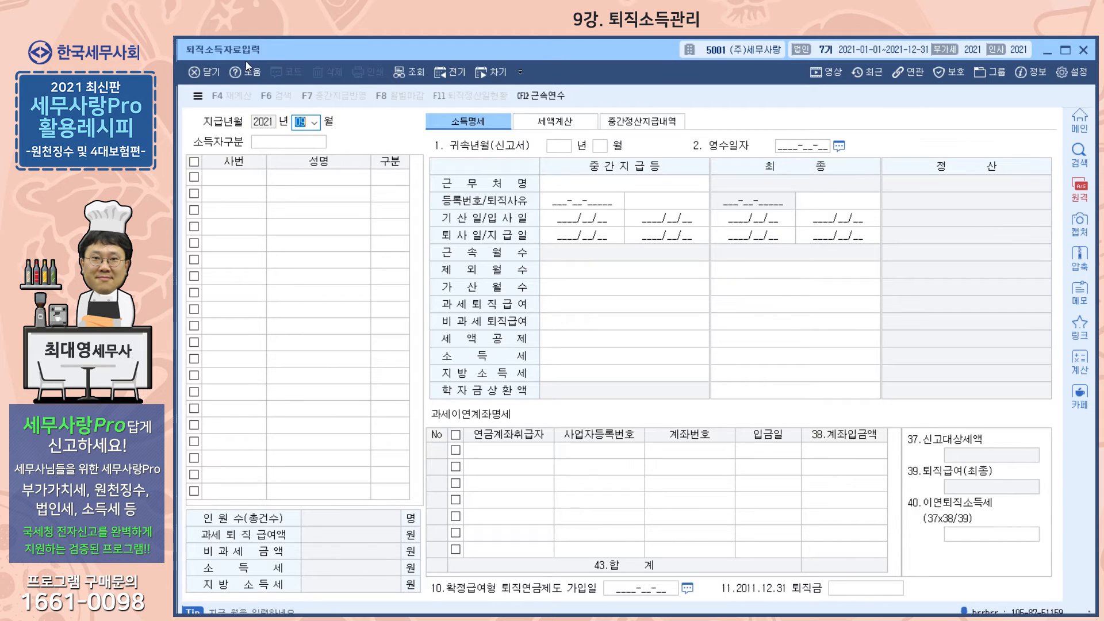
{"action": "left_click", "coordinate": [314, 122]}
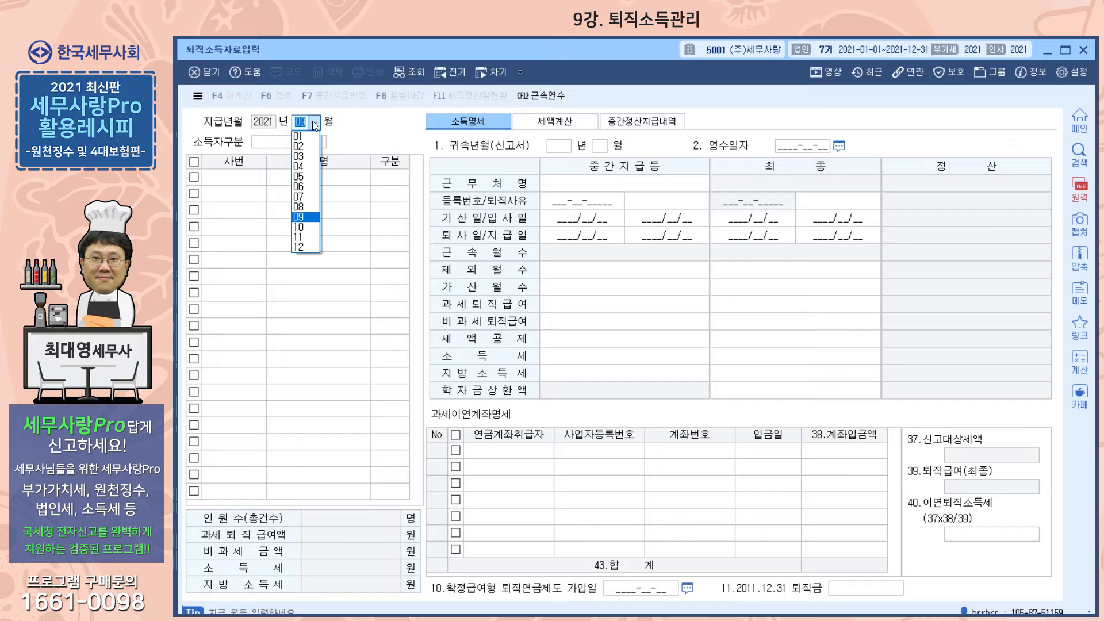
{"action": "left_click", "coordinate": [305, 179]}
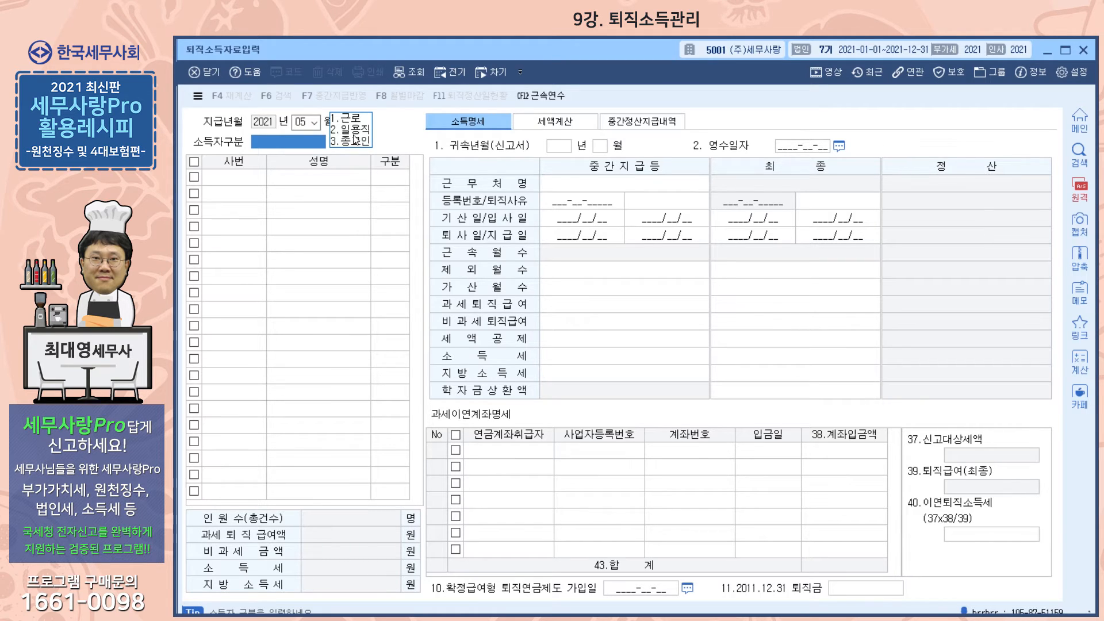
{"action": "left_click", "coordinate": [344, 120]}
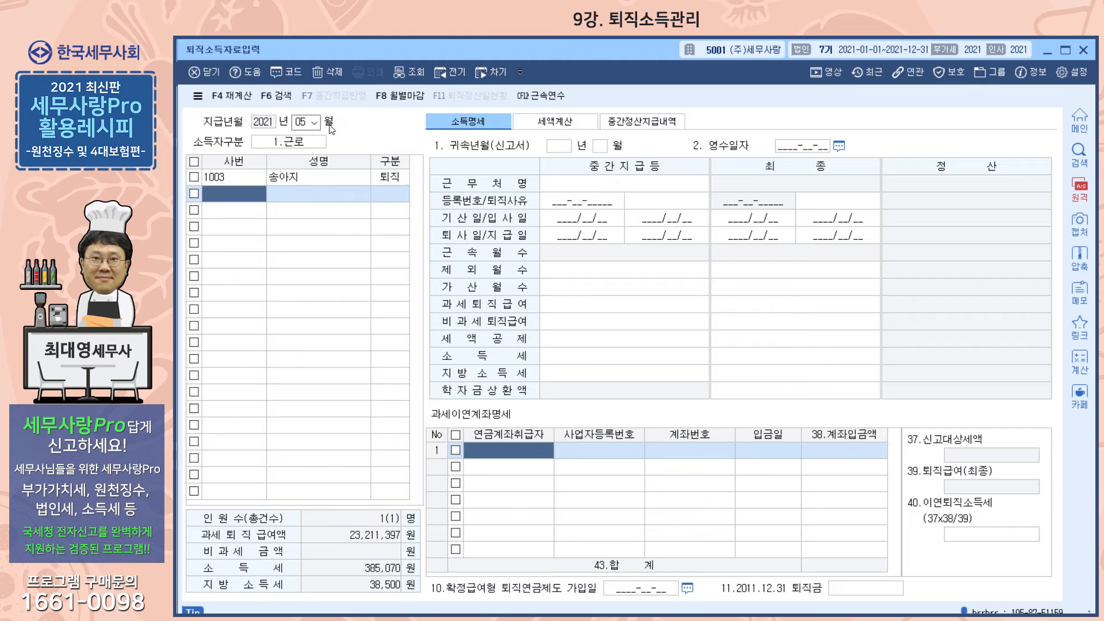
- View the employee code lookup, close it without choosing anyone, and display the listed retiree's income statement (소득명세)
{"action": "left_click", "coordinate": [213, 180]}
{"action": "left_click", "coordinate": [236, 198]}
{"action": "key", "text": "F2"}
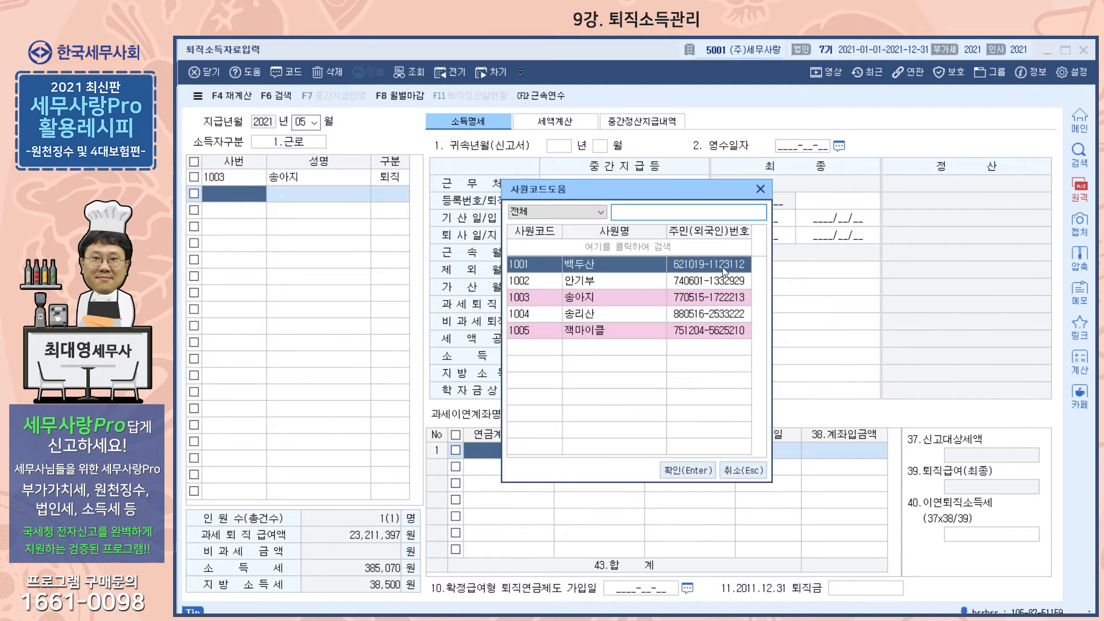
{"action": "left_click", "coordinate": [760, 189]}
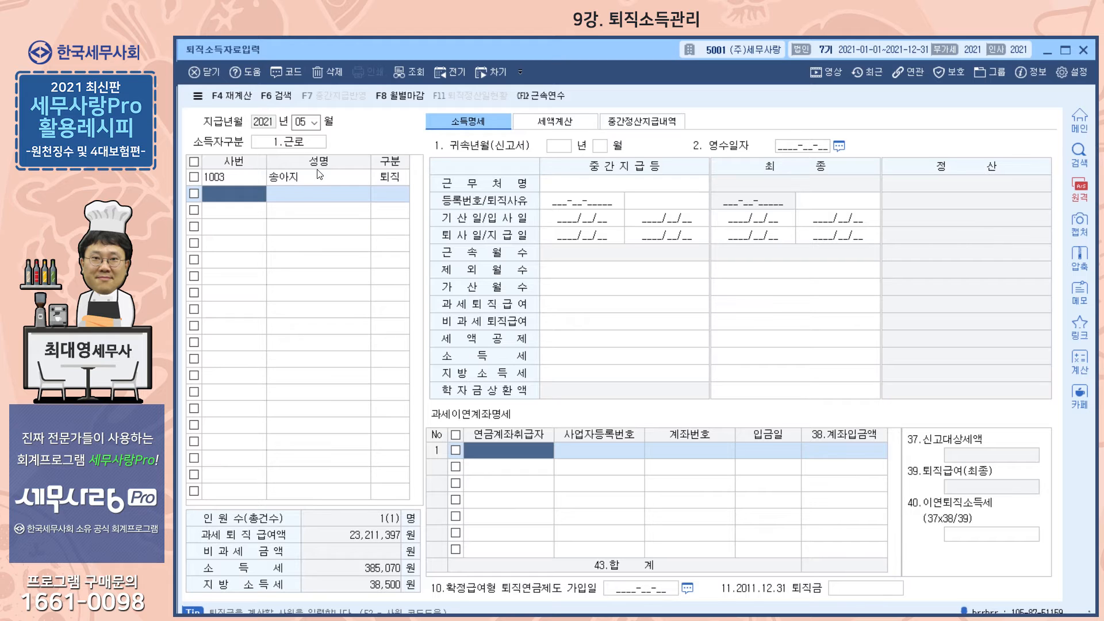
{"action": "left_click", "coordinate": [253, 177]}
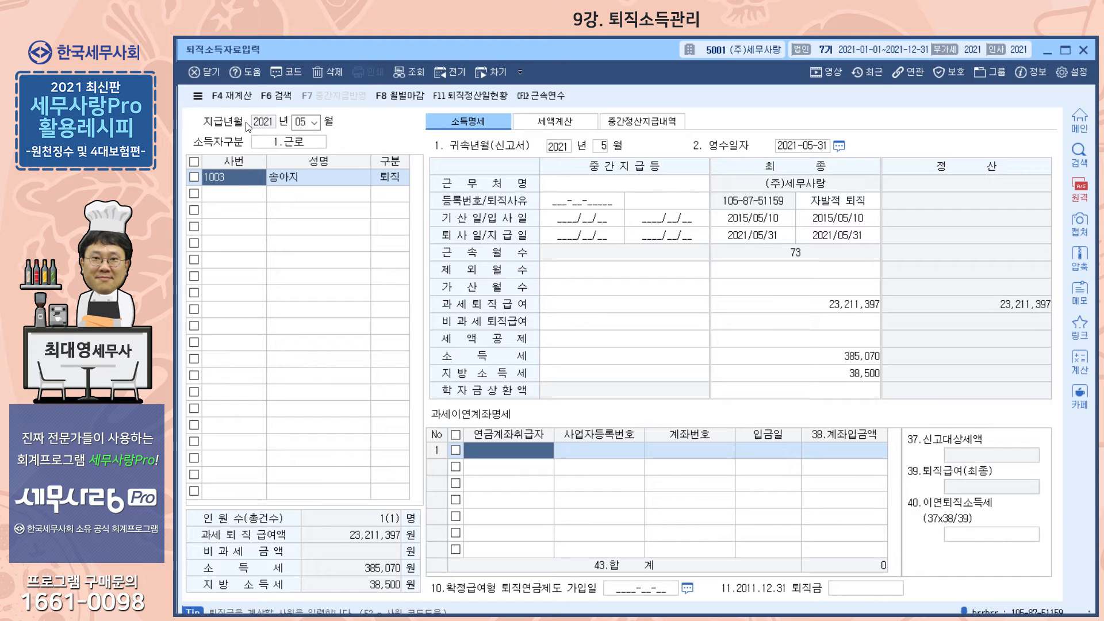
- Add the fourth employee from the employee code lookup to the retirement income list with type 1:퇴직
{"action": "left_click", "coordinate": [217, 191]}
{"action": "key", "text": "F2"}
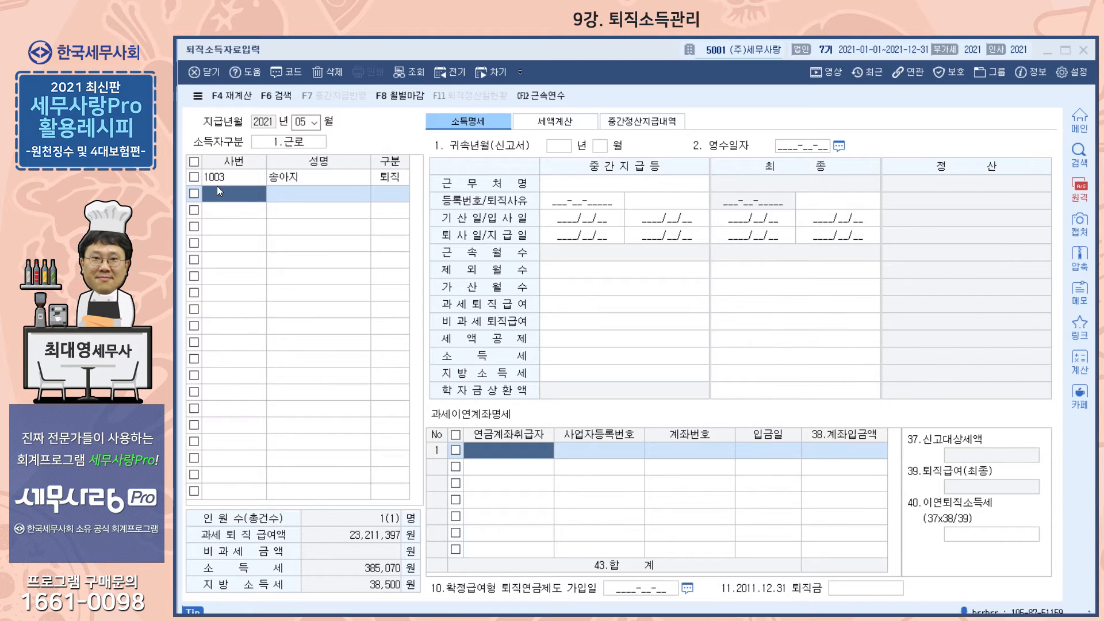
{"action": "double_click", "coordinate": [585, 281]}
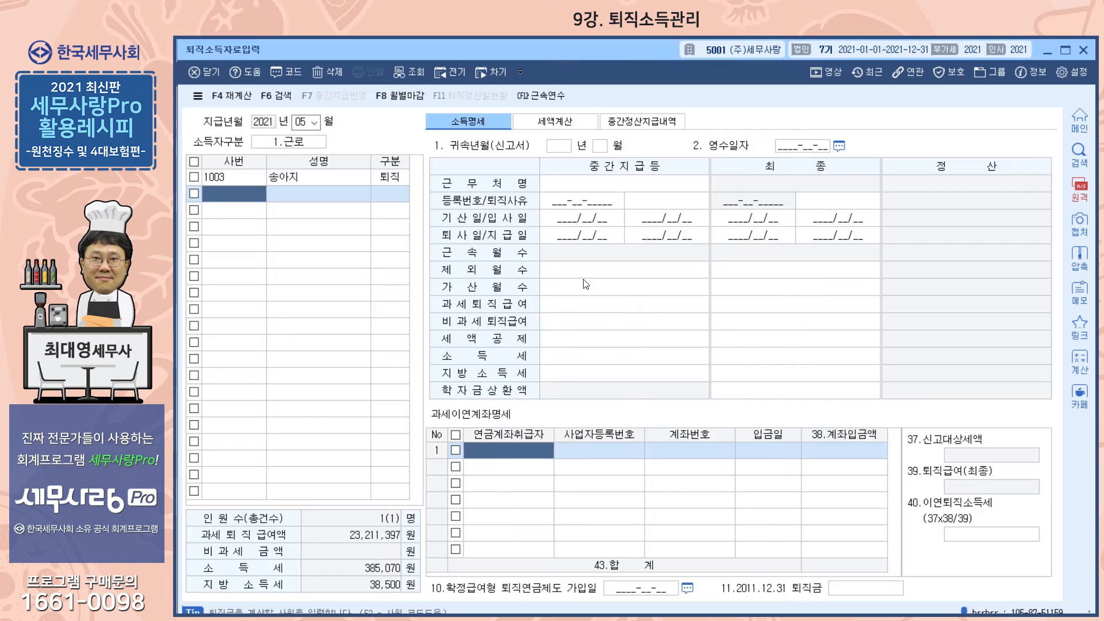
{"action": "double_click", "coordinate": [621, 286]}
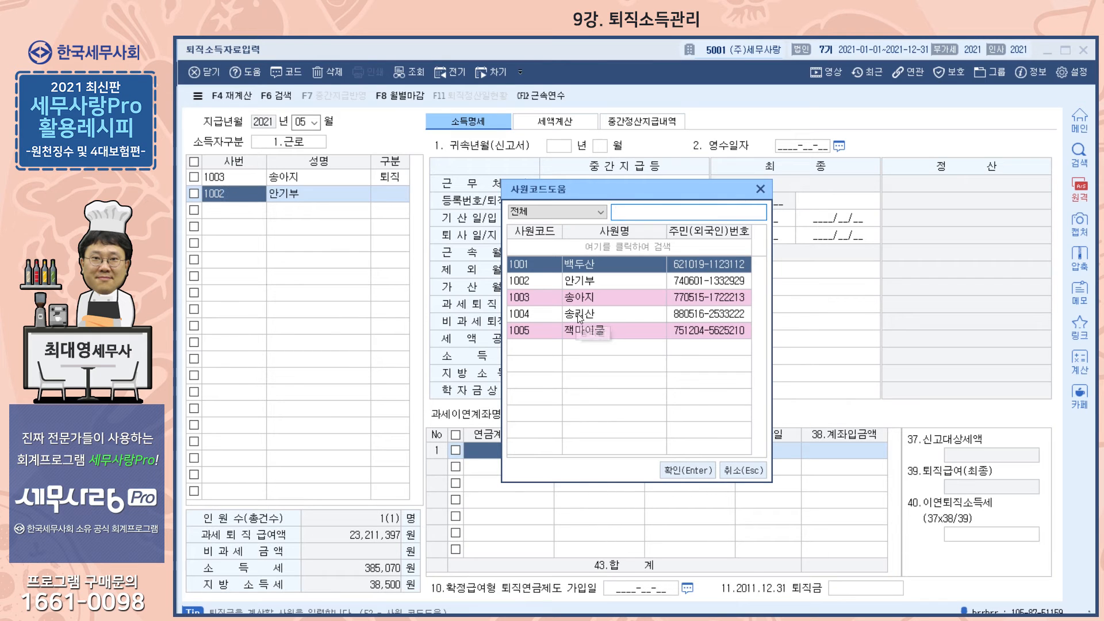
{"action": "double_click", "coordinate": [577, 313]}
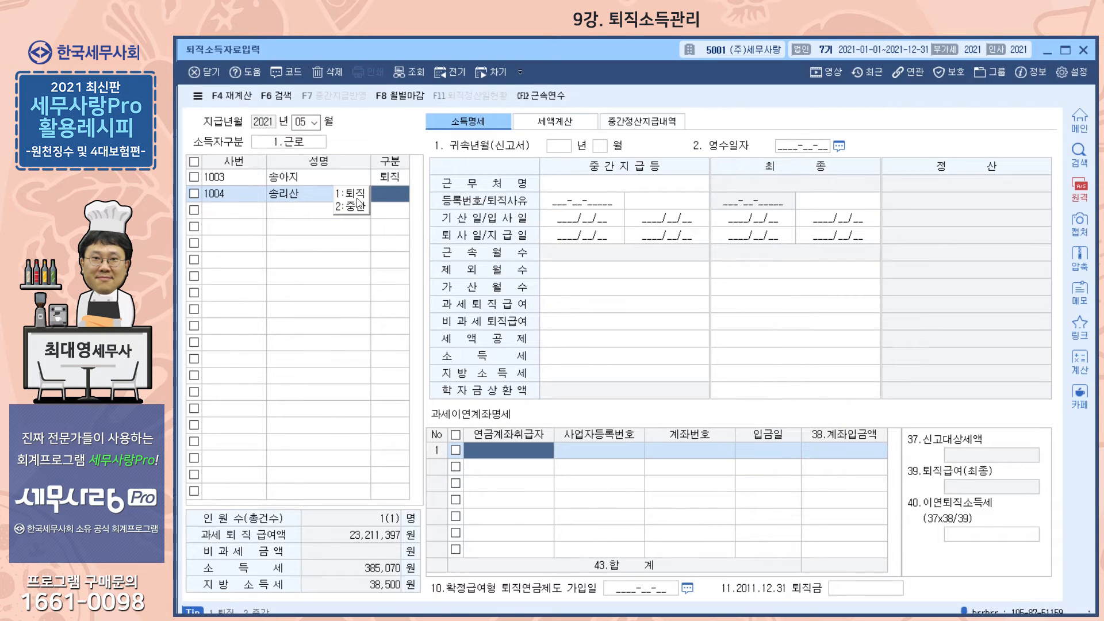
{"action": "key", "text": "1"}
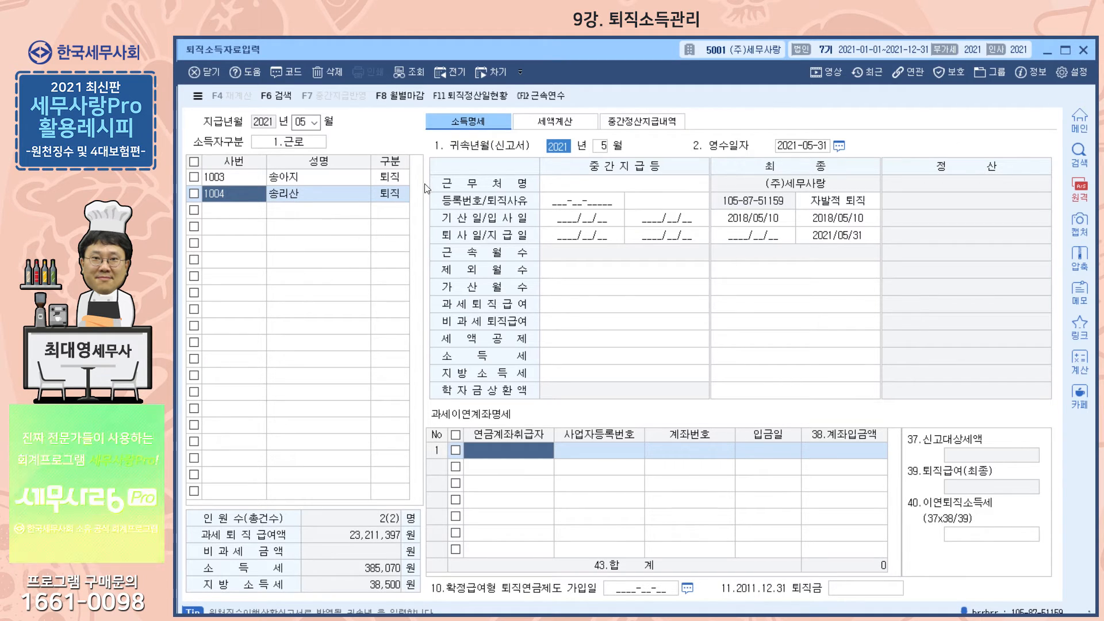
- Try to enter 20,000,000 as the added employee's final taxable severance pay (과세퇴직급여)
{"action": "left_click", "coordinate": [738, 306]}
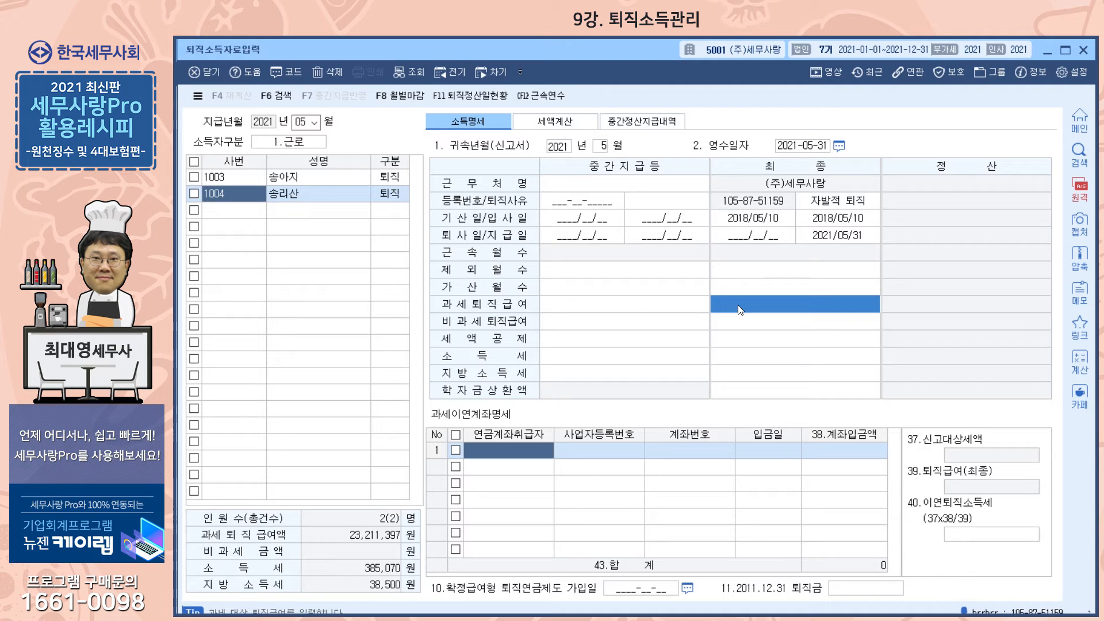
{"action": "type", "text": "20000000"}
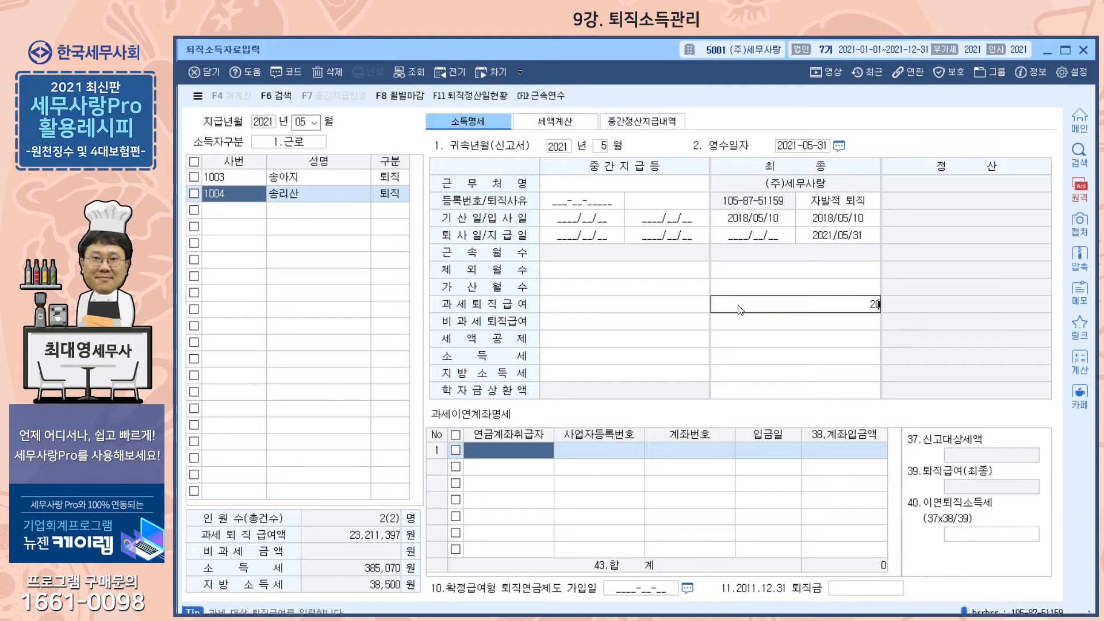
{"action": "key", "text": "Return"}
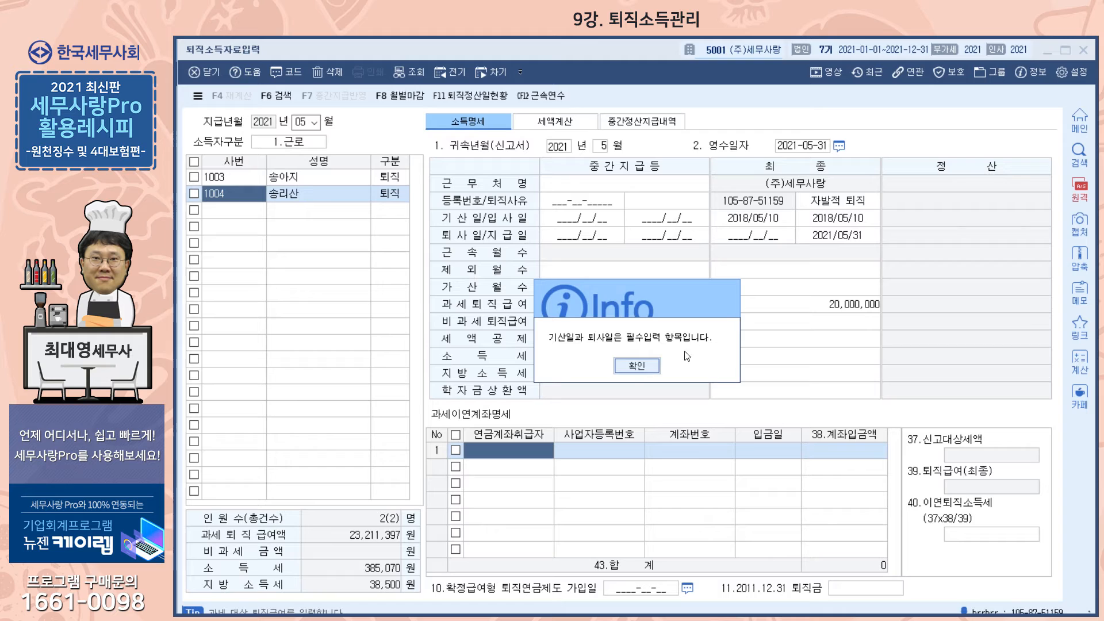
{"action": "left_click", "coordinate": [637, 366]}
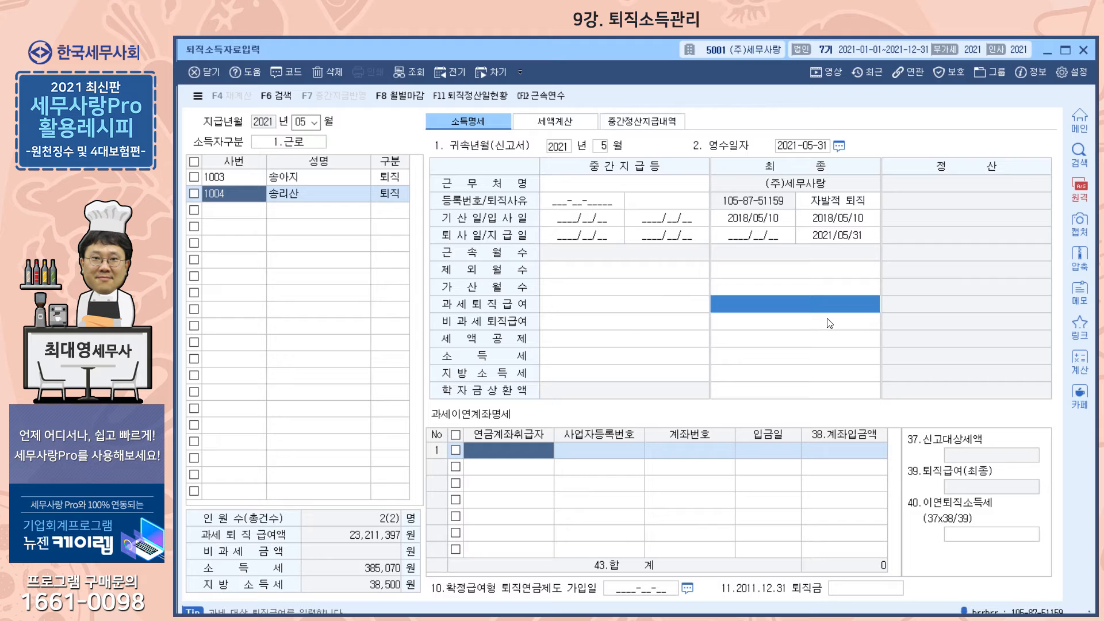
- Select the first listed retiree, open 퇴직소득원천징수영수증 from the main program list, and go back to that list
{"action": "left_click", "coordinate": [253, 177]}
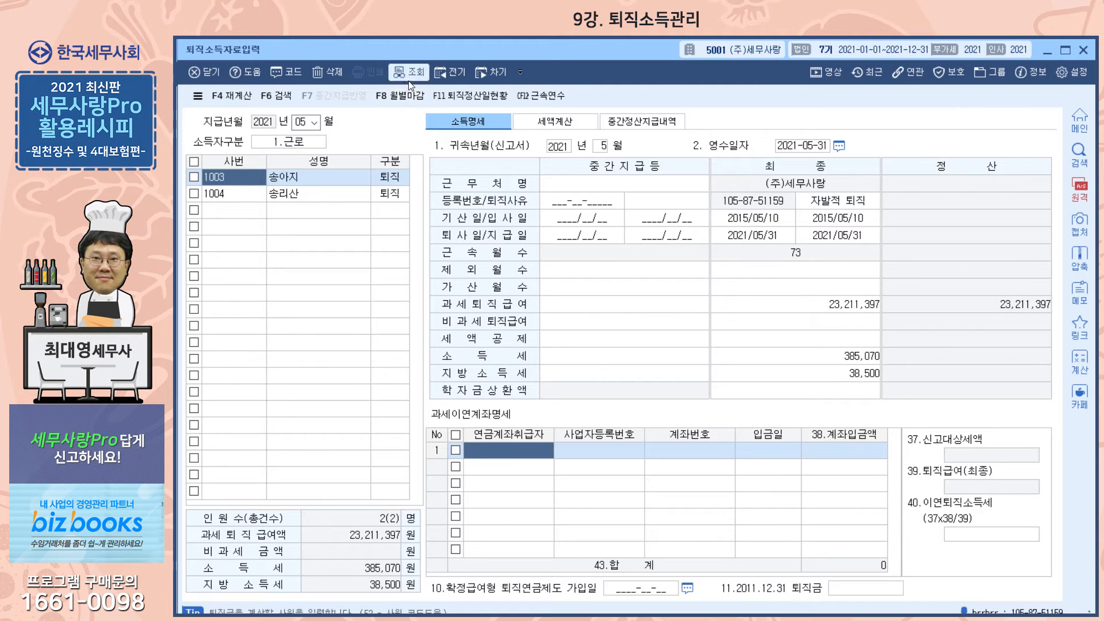
{"action": "left_click_drag", "start_coordinate": [423, 54], "coordinate": [415, 100]}
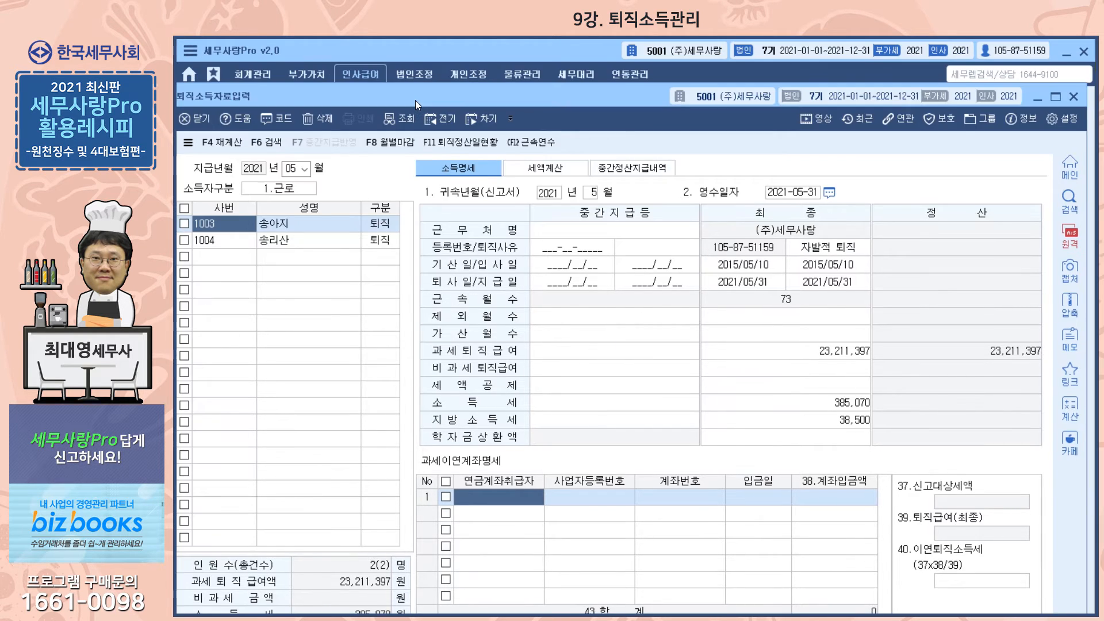
{"action": "left_click", "coordinate": [410, 53]}
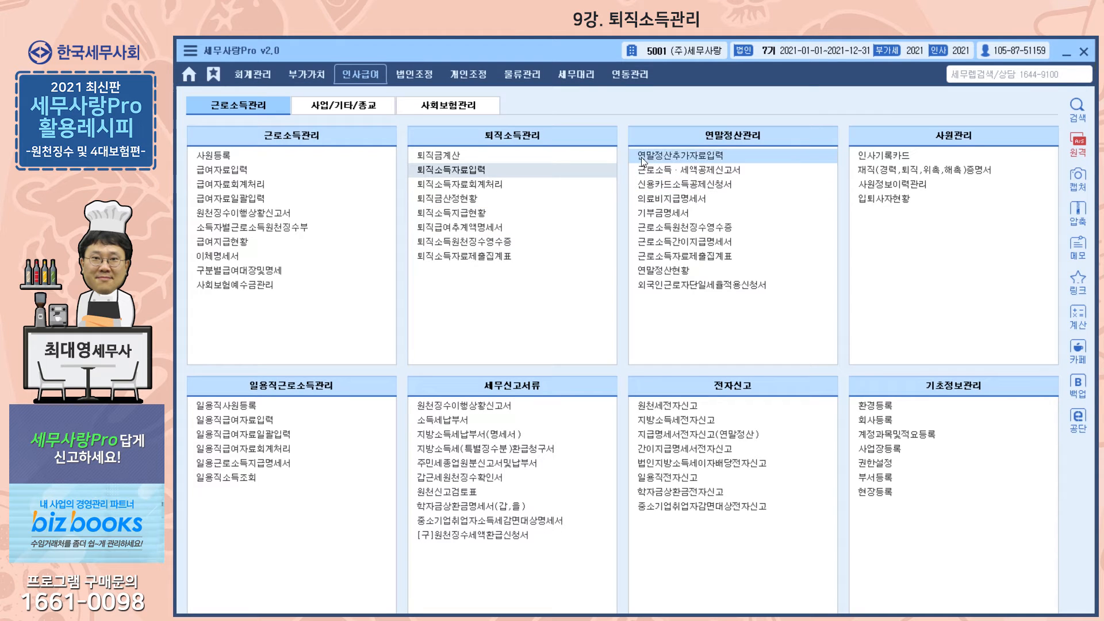
{"action": "left_click", "coordinate": [469, 240]}
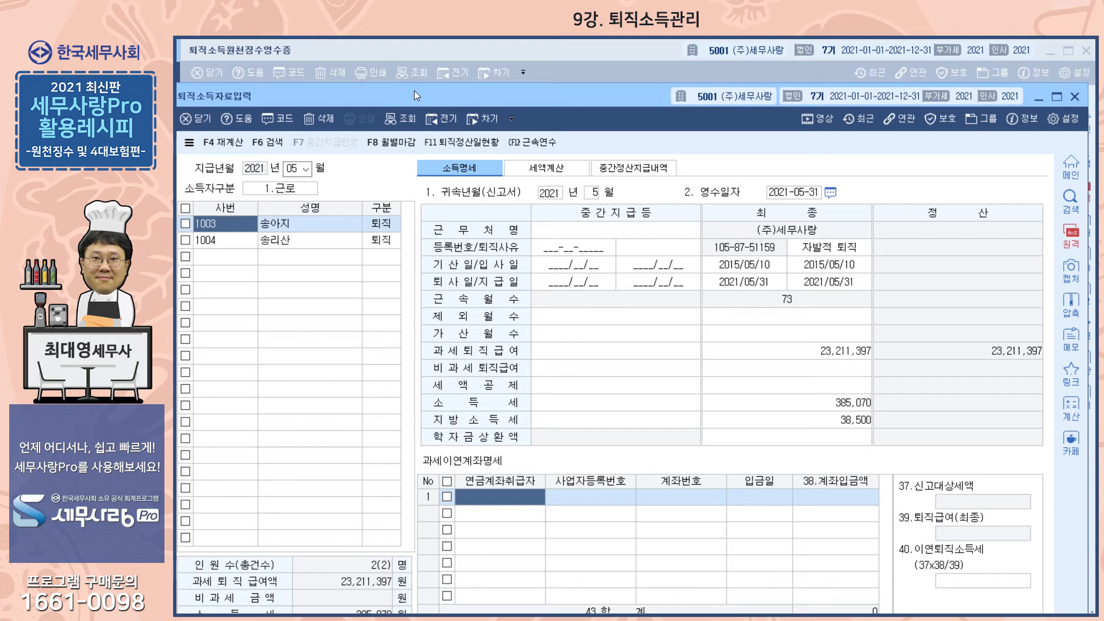
{"action": "left_click_drag", "start_coordinate": [415, 91], "coordinate": [422, 47]}
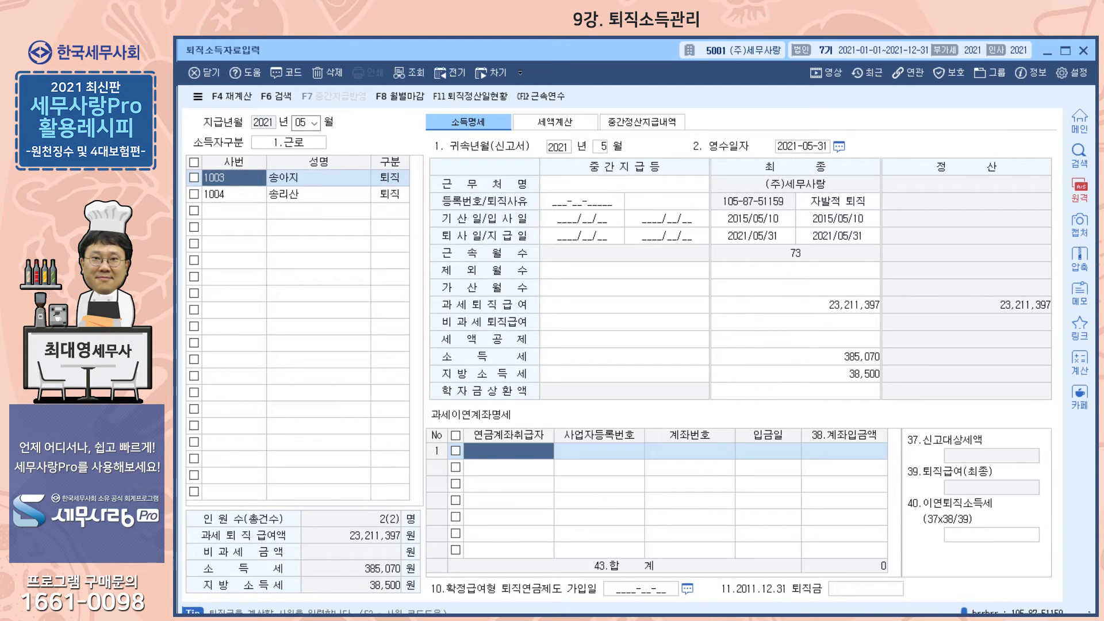
{"action": "key", "text": "Escape"}
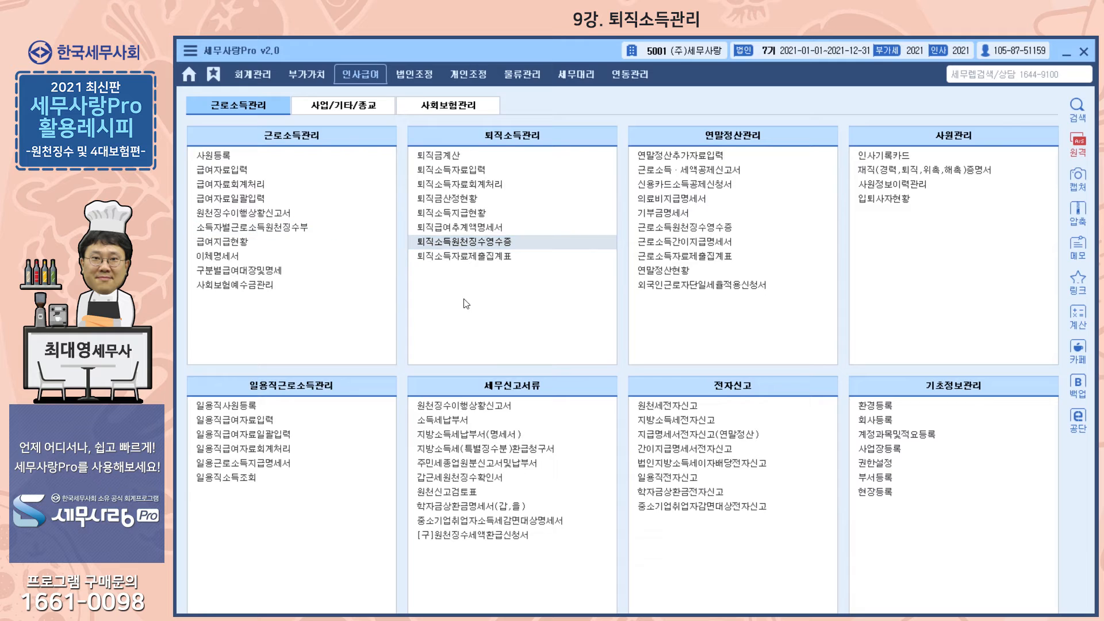
- Open 원천징수이행상황신고서 for attribution and payment period 05 of 2021 as 1.정기신고, load the saved data, and check retirement income row A22
{"action": "left_click", "coordinate": [460, 405]}
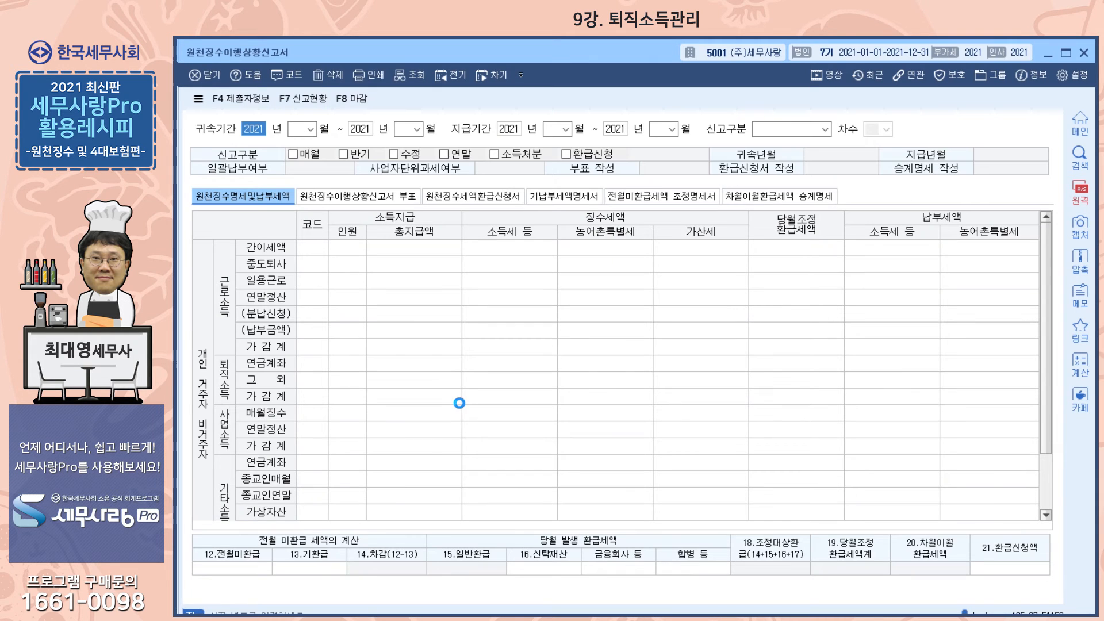
{"action": "key", "text": "Return"}
{"action": "type", "text": "5"}
{"action": "key", "text": "Return"}
{"action": "key", "text": "Return"}
{"action": "key", "text": "Return"}
{"action": "key", "text": "Return"}
{"action": "key", "text": "Return"}
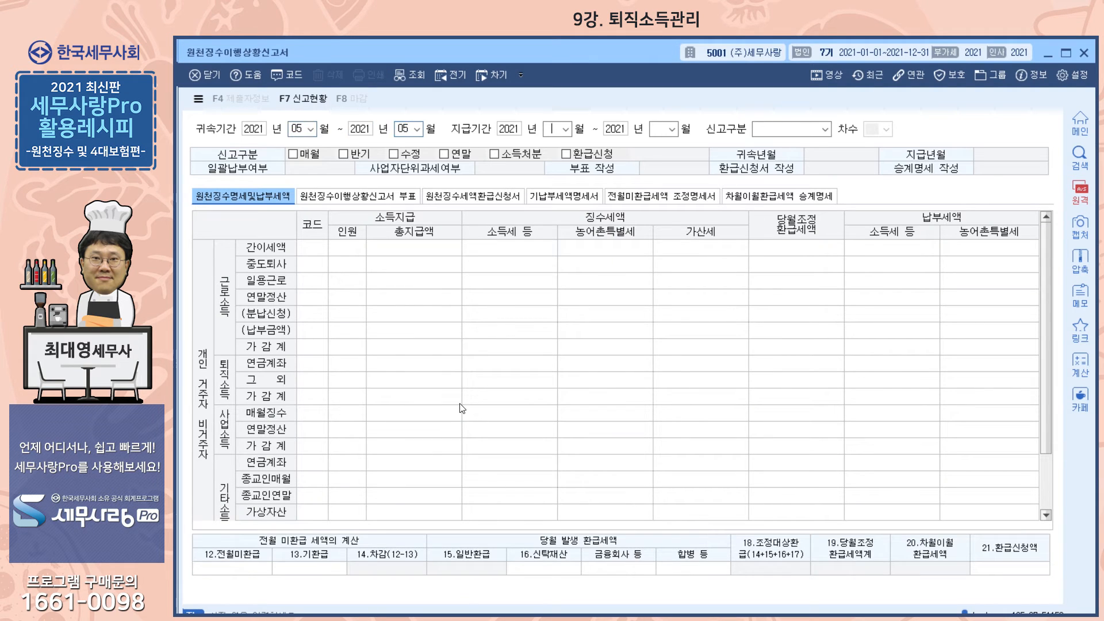
{"action": "key", "text": "Return"}
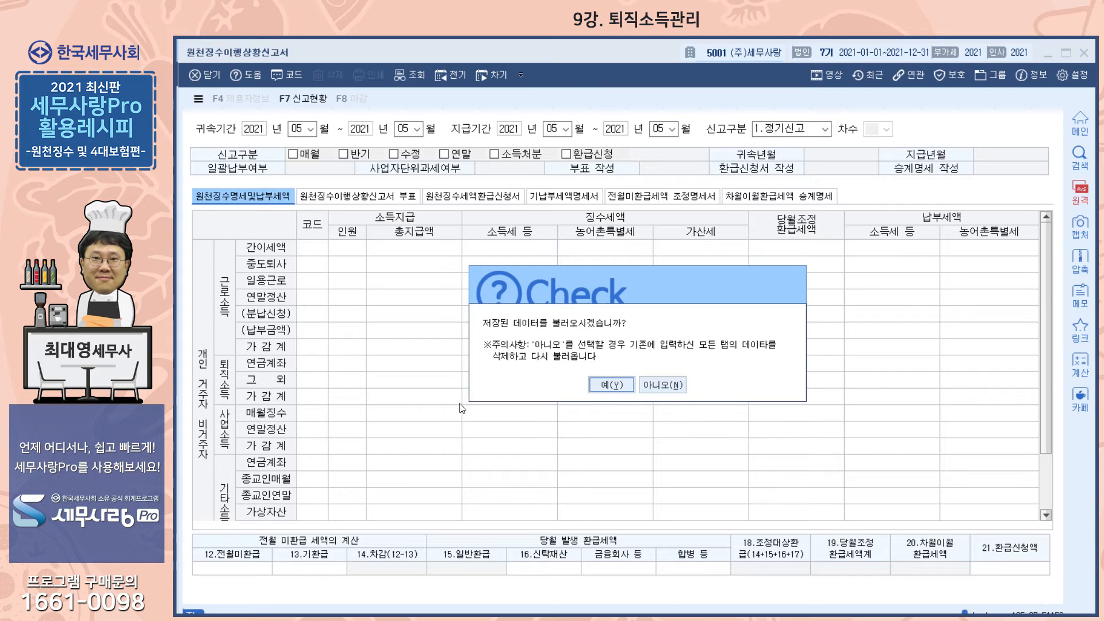
{"action": "key", "text": "Return"}
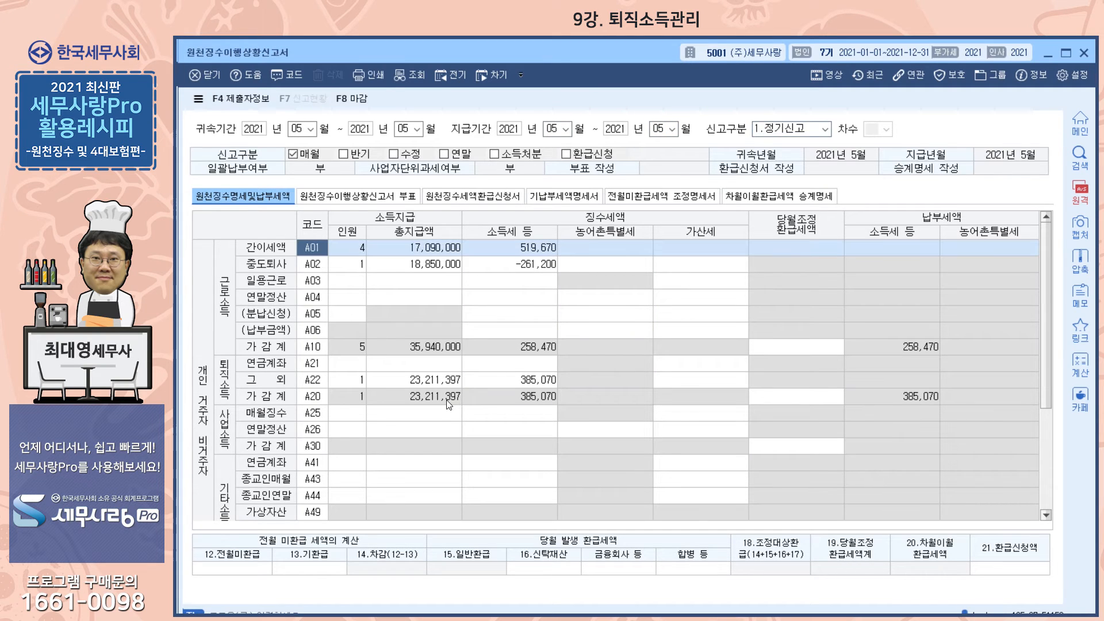
{"action": "left_click", "coordinate": [421, 384]}
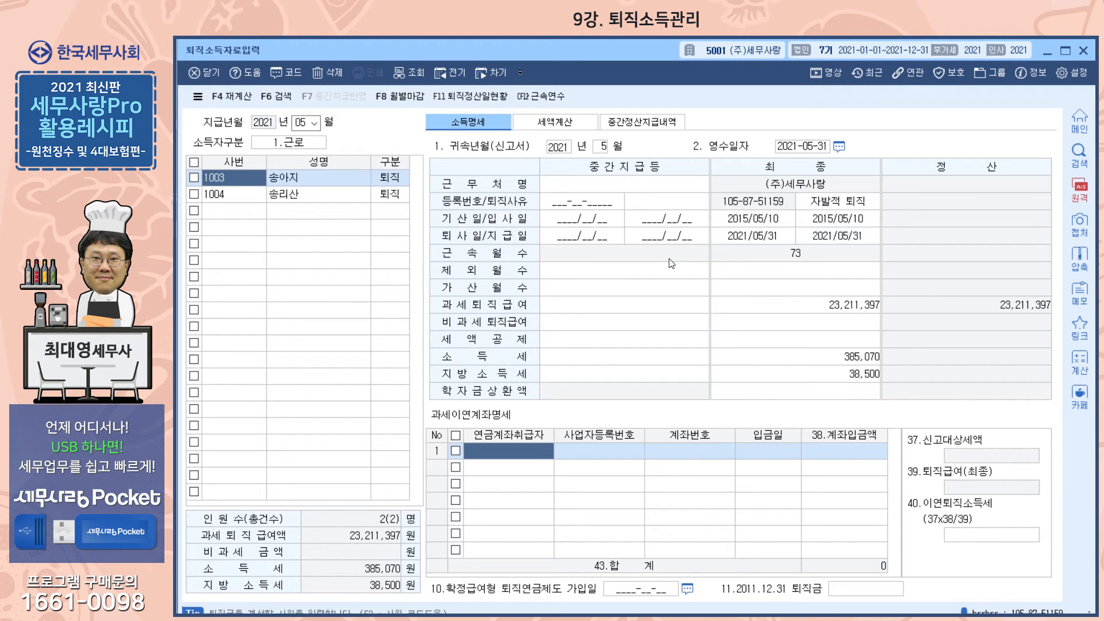
- Review the first retiree's tax calculation (세액계산) and interim settlement payments (중간정산지급내역), returning to 소득명세
{"action": "left_click", "coordinate": [553, 122]}
{"action": "left_click", "coordinate": [656, 121]}
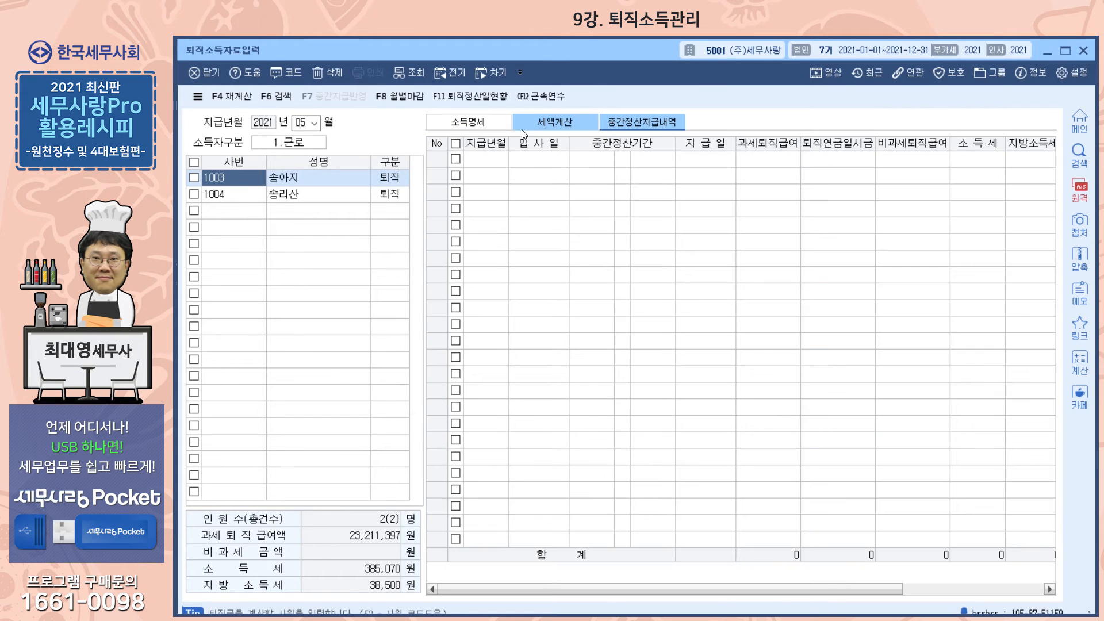
{"action": "left_click", "coordinate": [573, 126]}
{"action": "left_click", "coordinate": [639, 123]}
{"action": "left_click", "coordinate": [493, 118]}
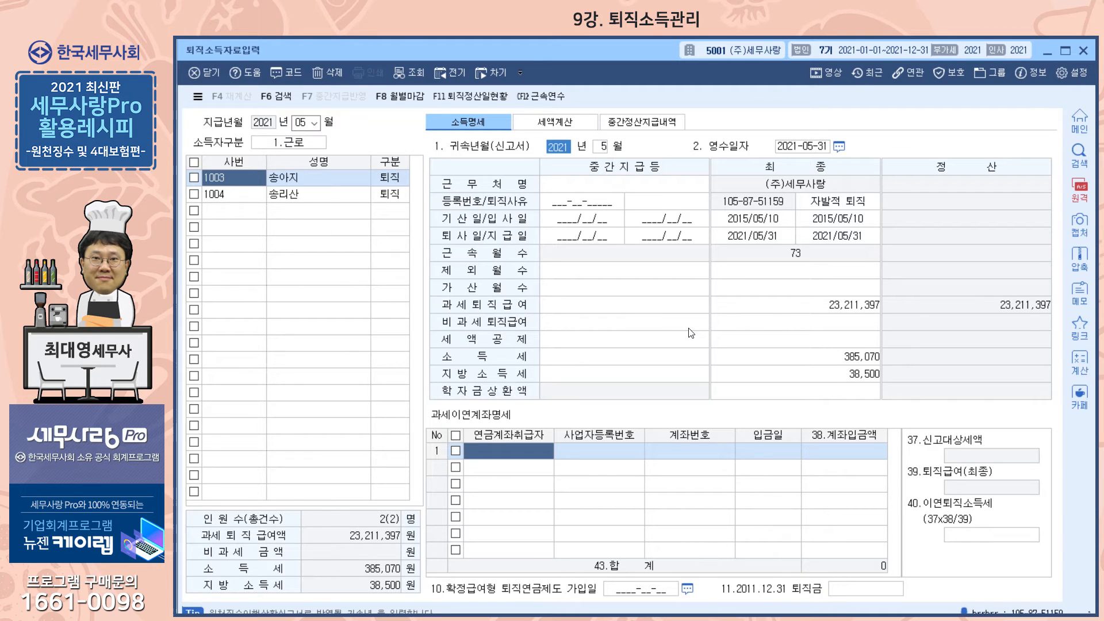
- Change the payment month to 12 of 2021, display the listed retiree's income statement, and check the deferred account's deposit amount (계좌입금액)
{"action": "left_click", "coordinate": [302, 122]}
{"action": "type", "text": "12"}
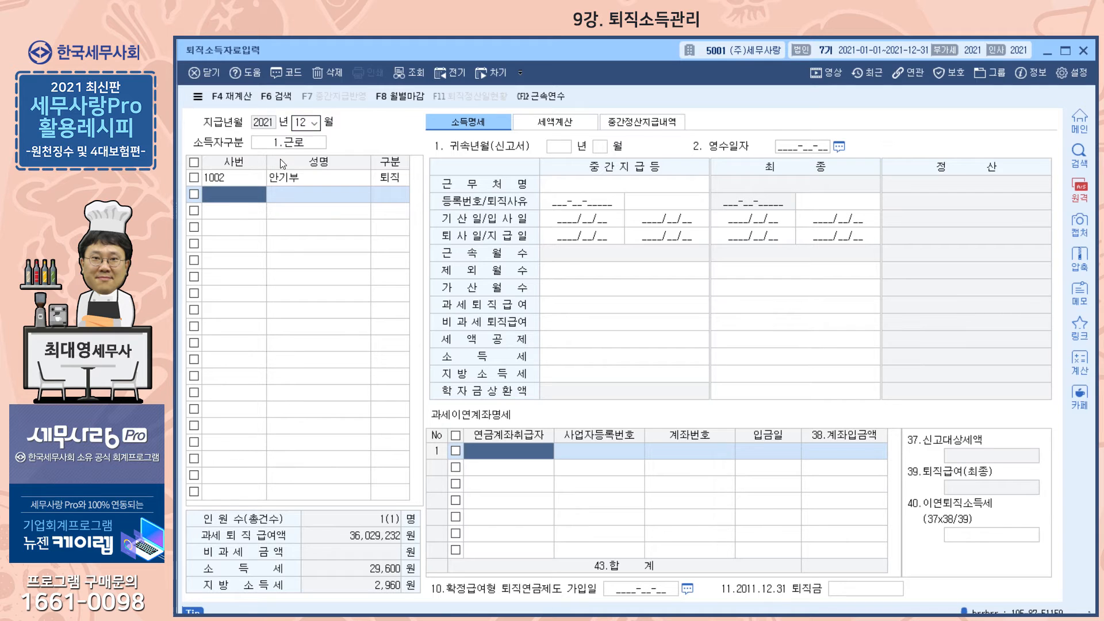
{"action": "left_click", "coordinate": [227, 178]}
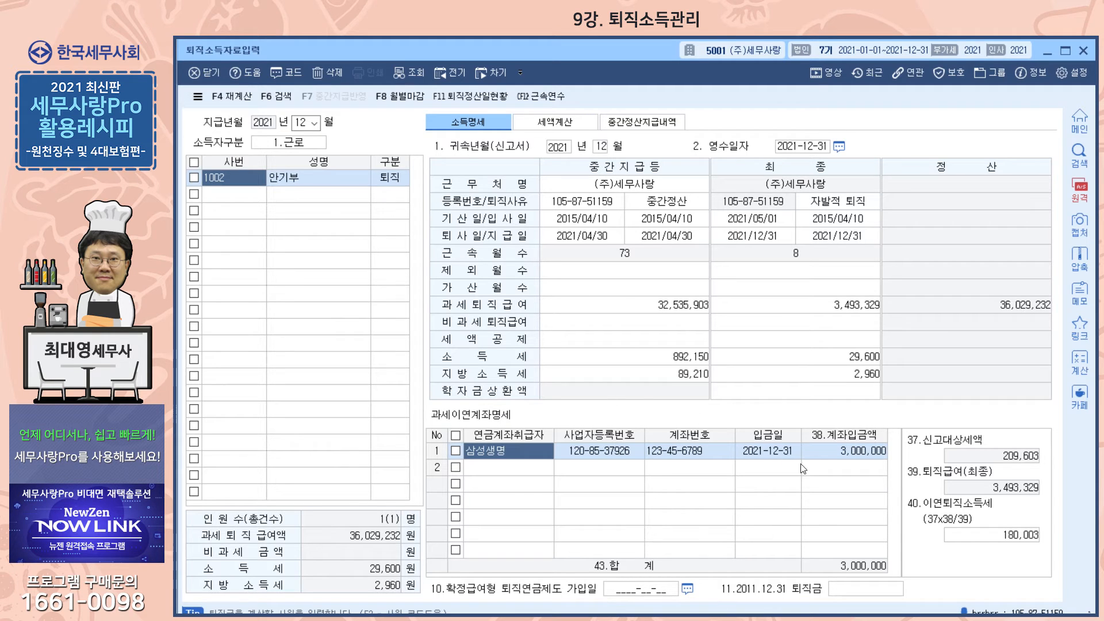
{"action": "left_click", "coordinate": [847, 452]}
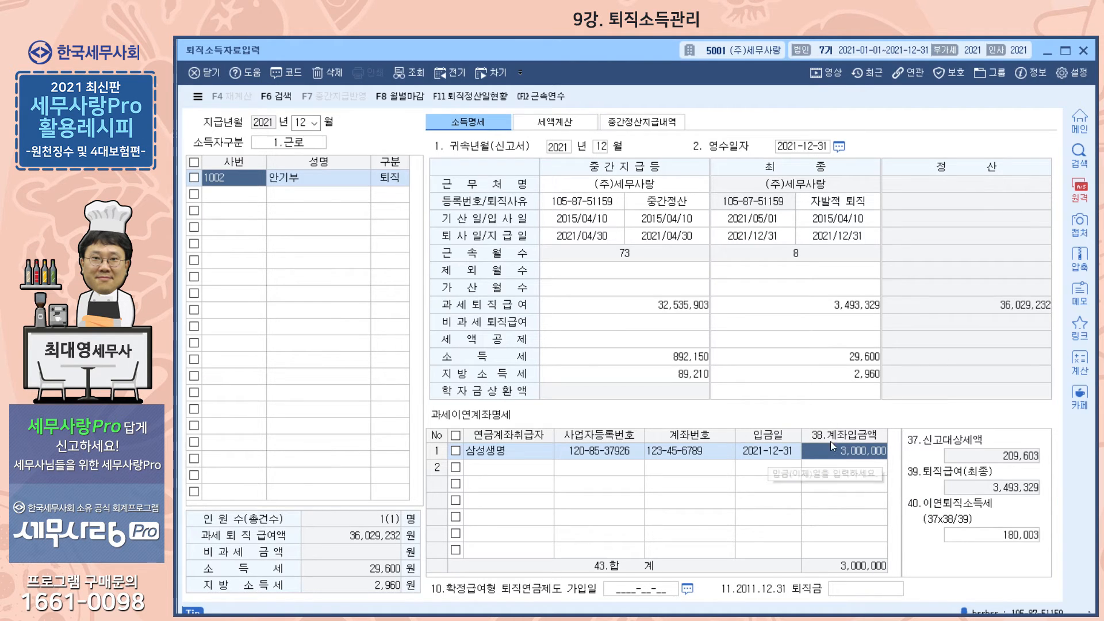
- Compare this retiree's tax calculation (세액계산) with the income statement, checking the final taxable severance pay
{"action": "left_click", "coordinate": [557, 123]}
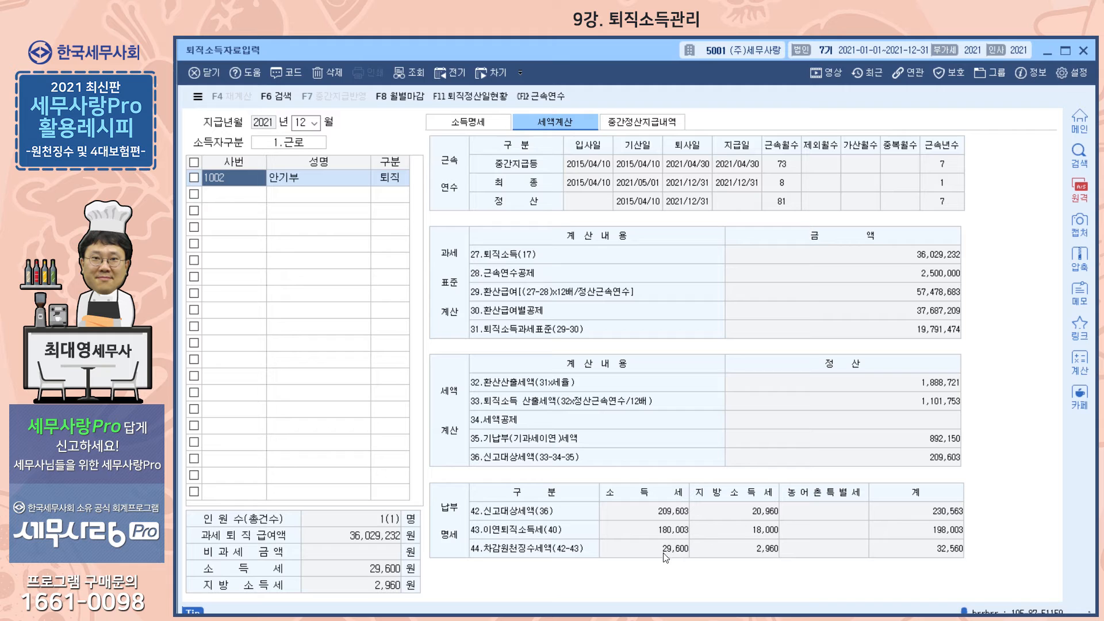
{"action": "left_click", "coordinate": [468, 121]}
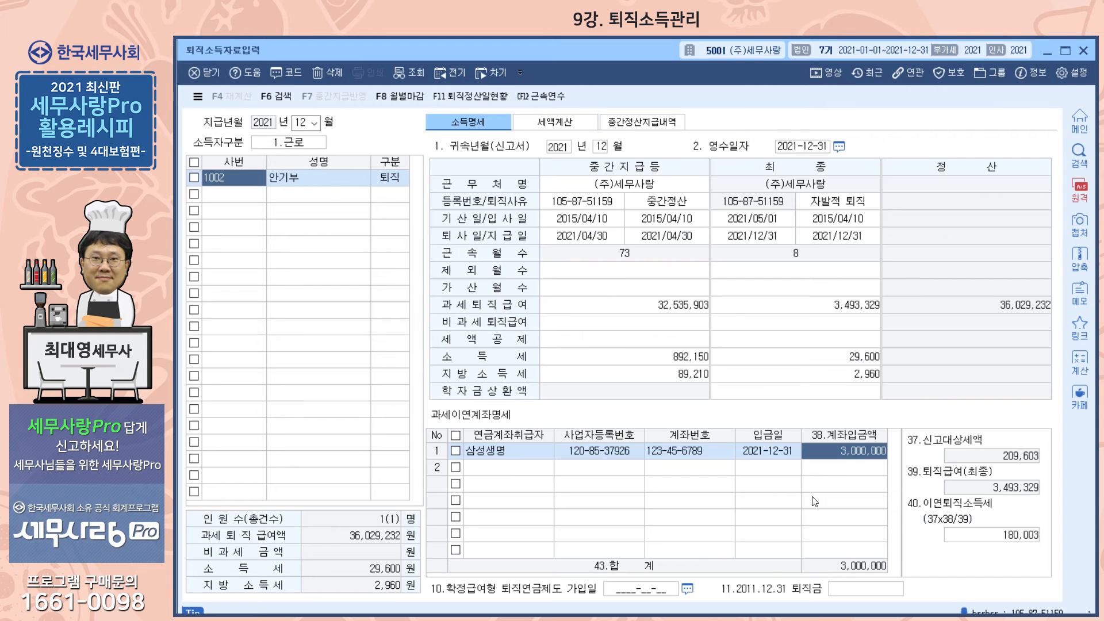
{"action": "left_click", "coordinate": [553, 122]}
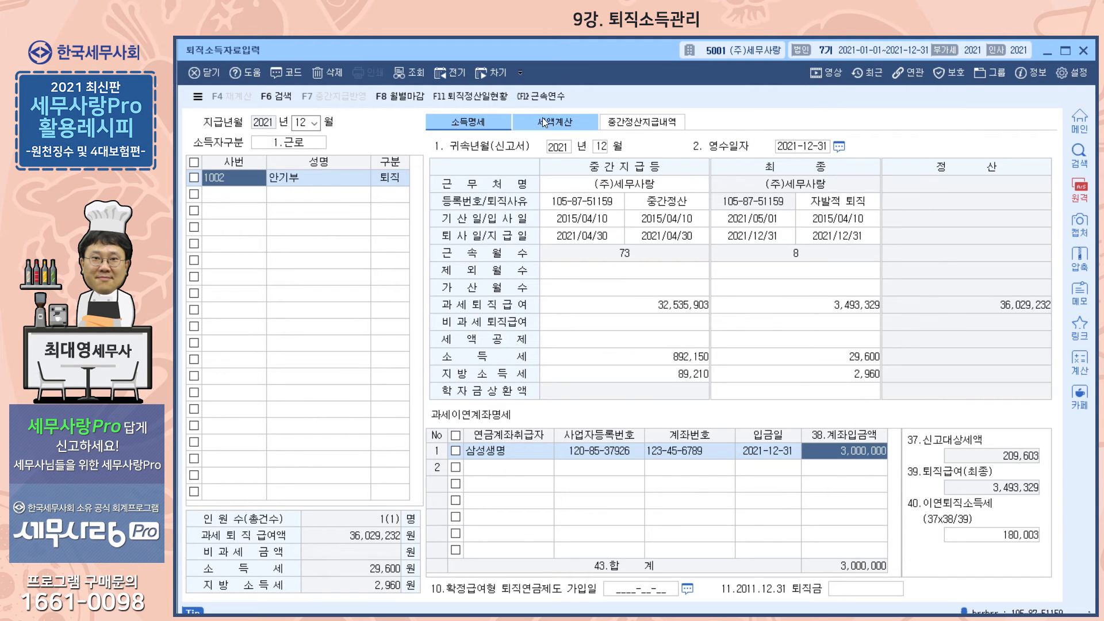
{"action": "left_click", "coordinate": [467, 122]}
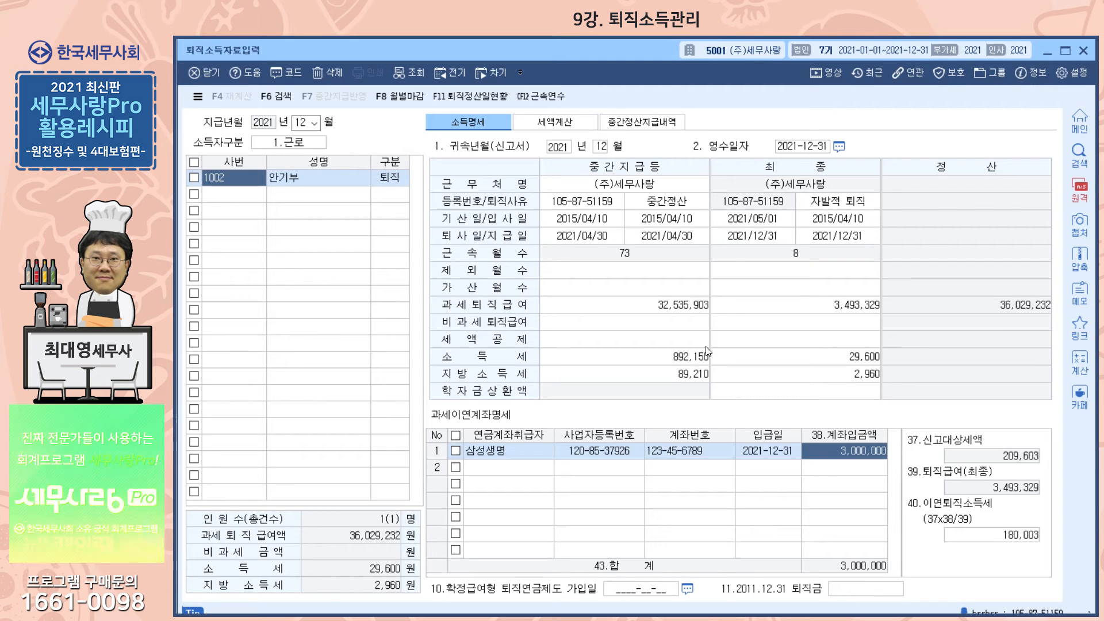
{"action": "left_click", "coordinate": [821, 309]}
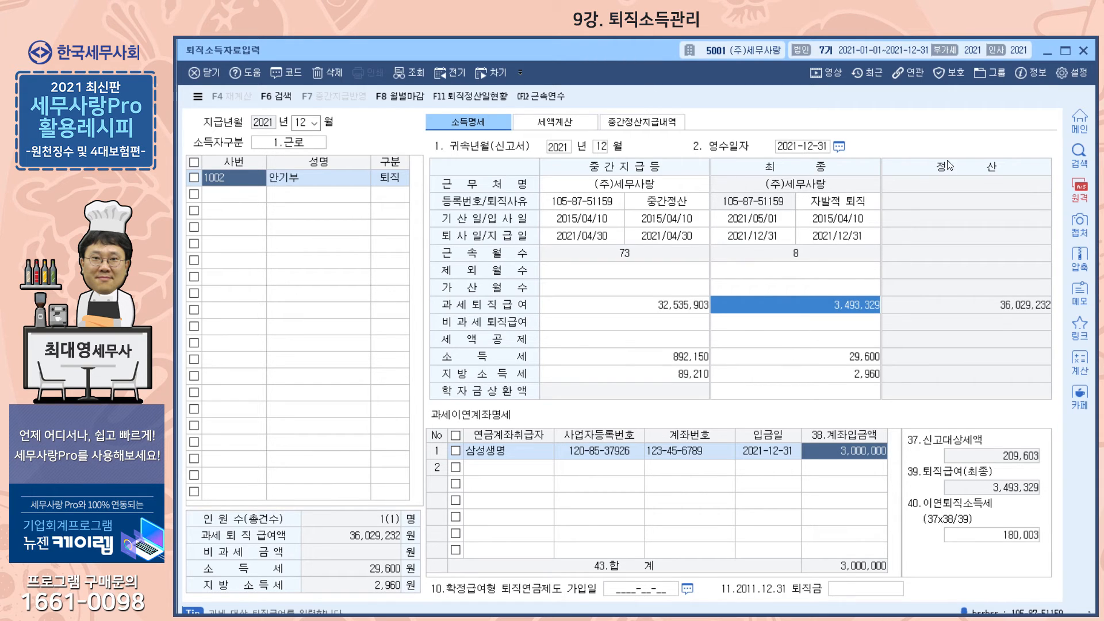
- Bring up the severance calculation (퇴직금계산) and review the same employee's interim (중간) and final (퇴직) calculations
{"action": "left_click", "coordinate": [1043, 52]}
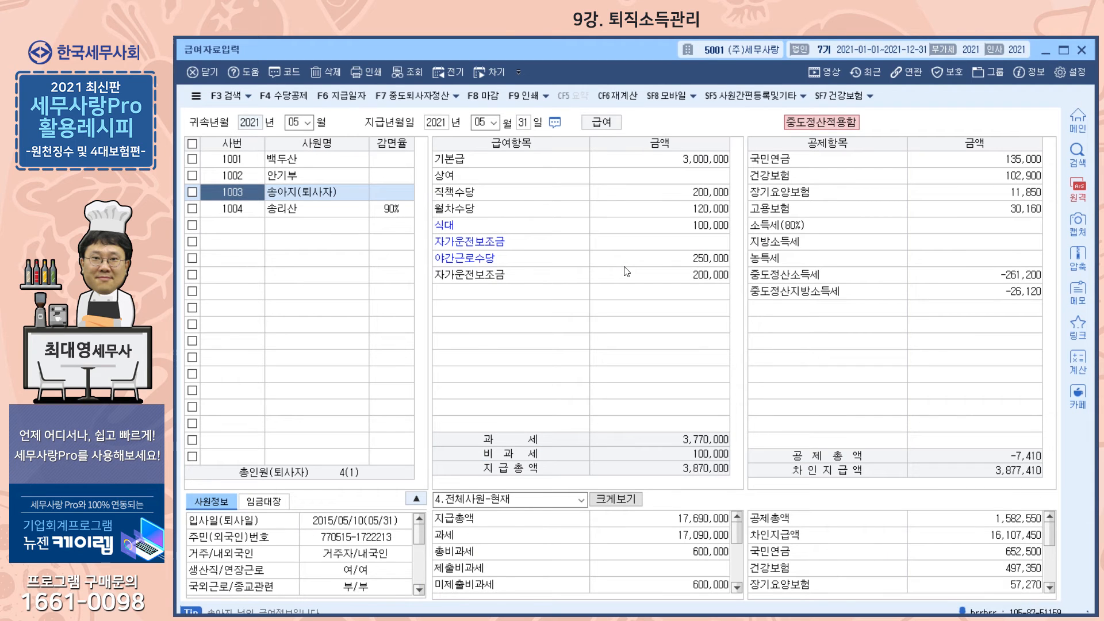
{"action": "left_click", "coordinate": [1044, 50]}
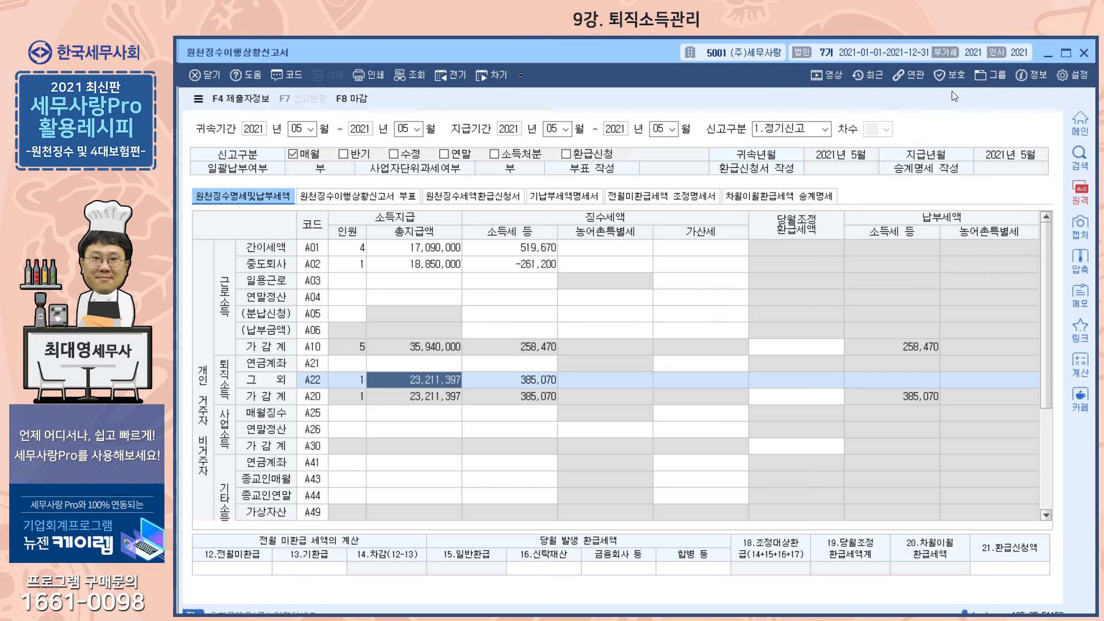
{"action": "left_click", "coordinate": [1047, 51]}
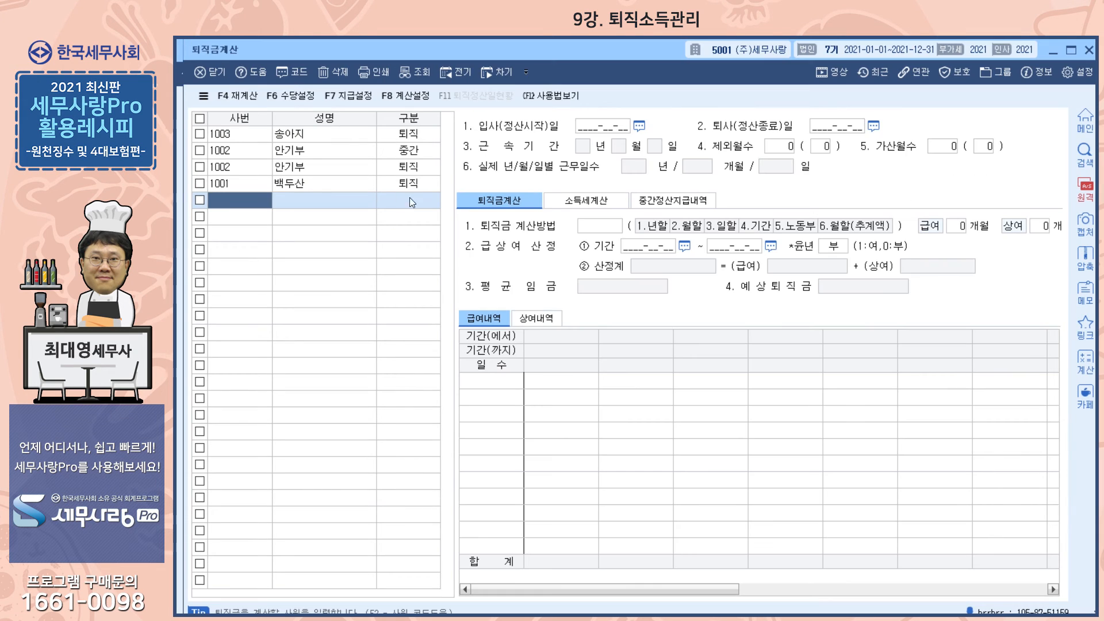
{"action": "left_click", "coordinate": [303, 153]}
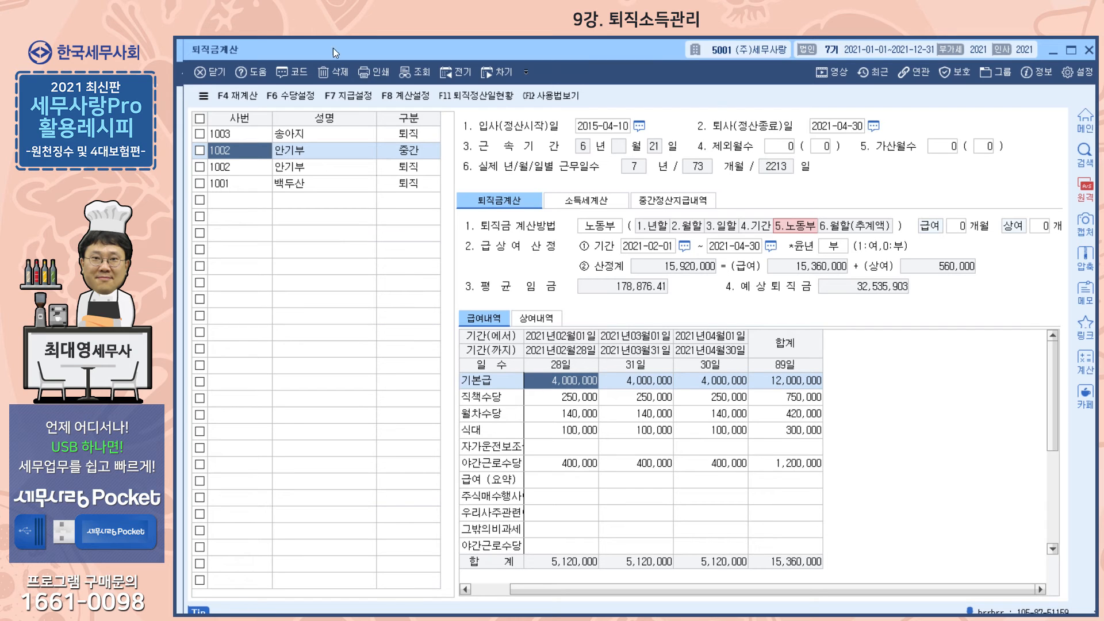
{"action": "left_click", "coordinate": [241, 167]}
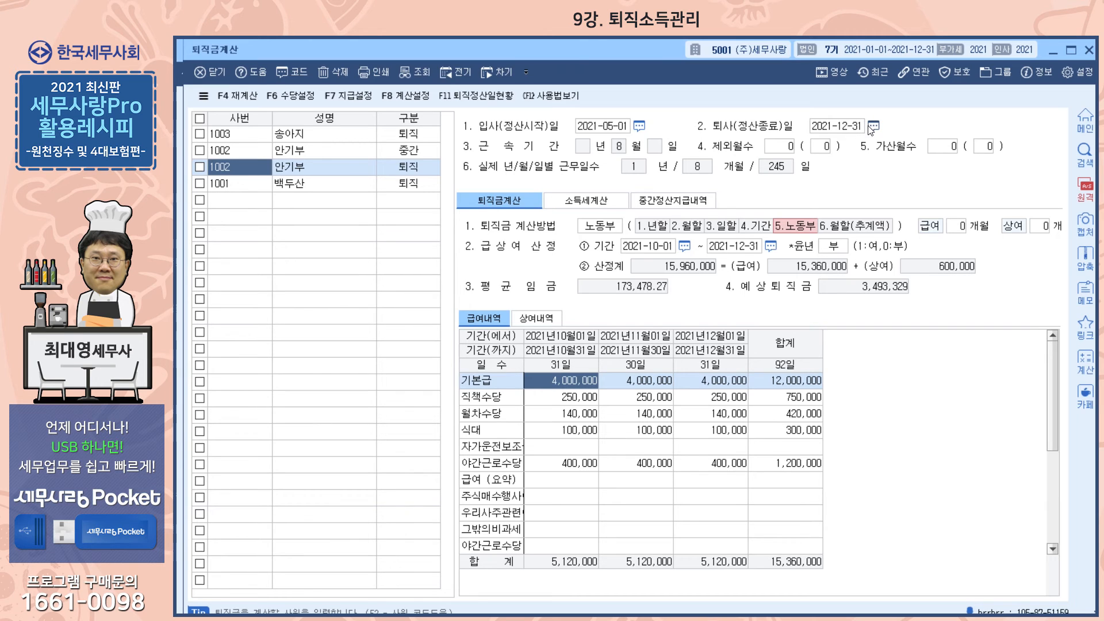
- Compare employee 1002's interim (중간) and final (퇴직) severance calculations, including their start and end dates, and glance at employee 1001's calculation
{"action": "left_click", "coordinate": [247, 152]}
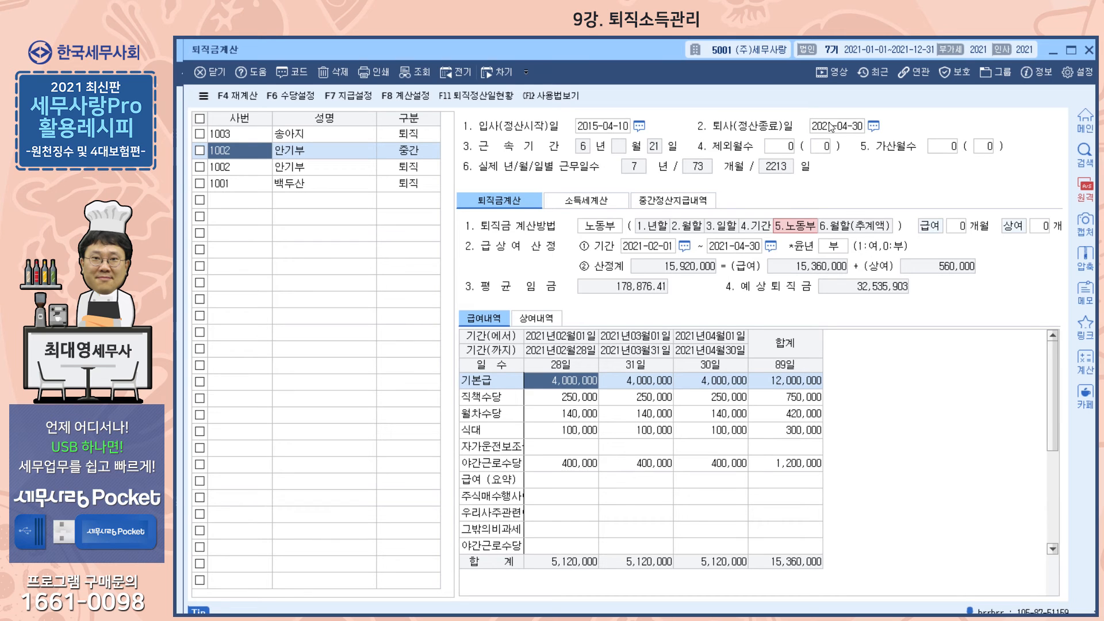
{"action": "left_click", "coordinate": [312, 153]}
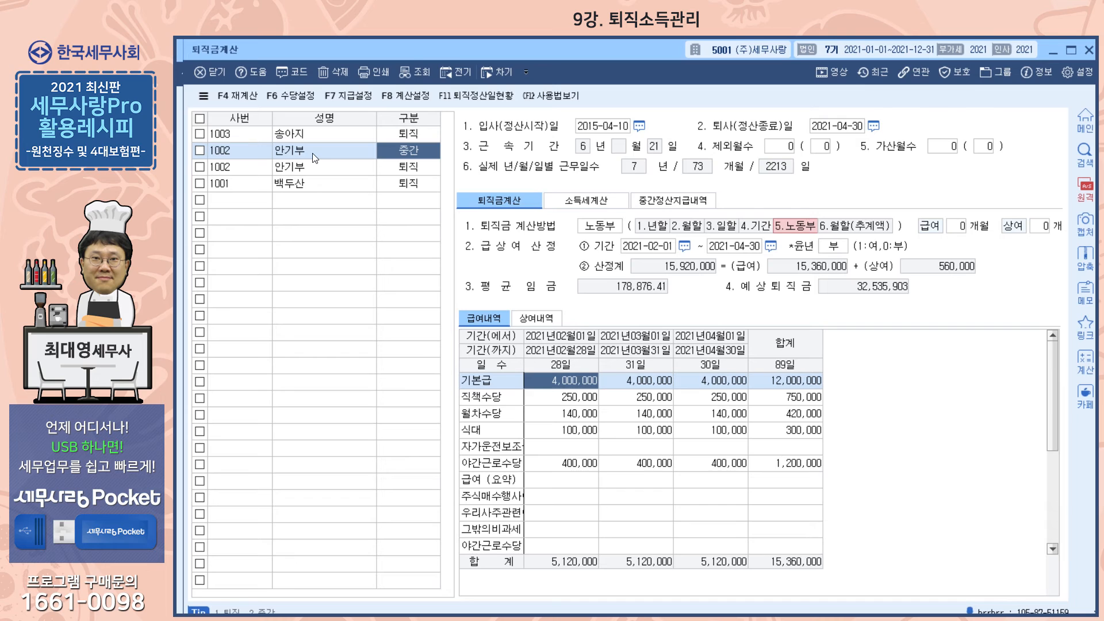
{"action": "left_click", "coordinate": [319, 168]}
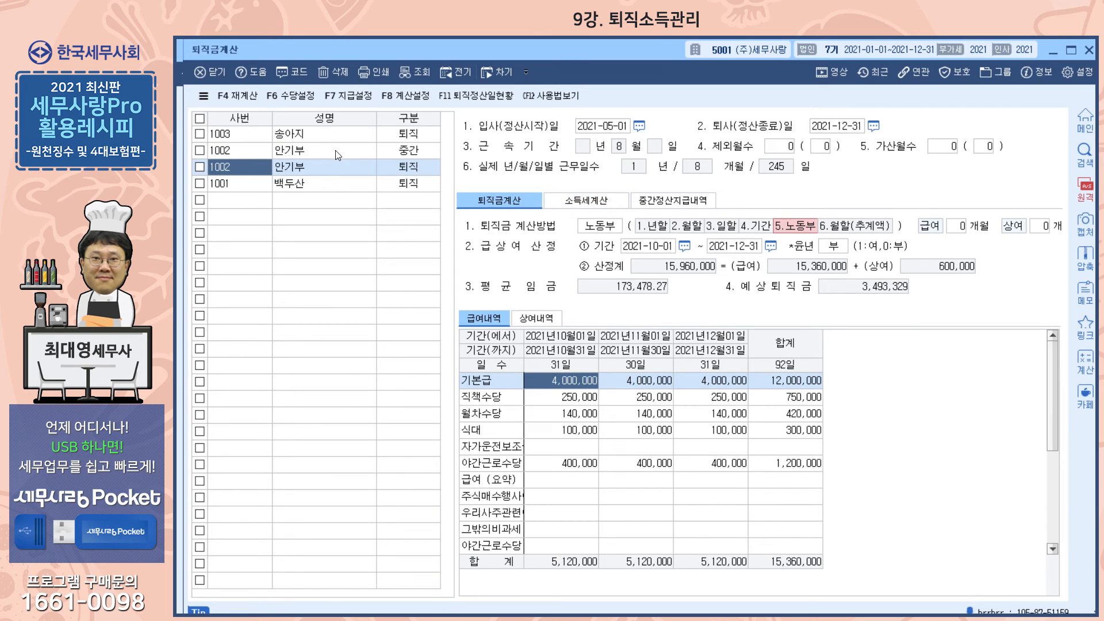
{"action": "left_click", "coordinate": [316, 152]}
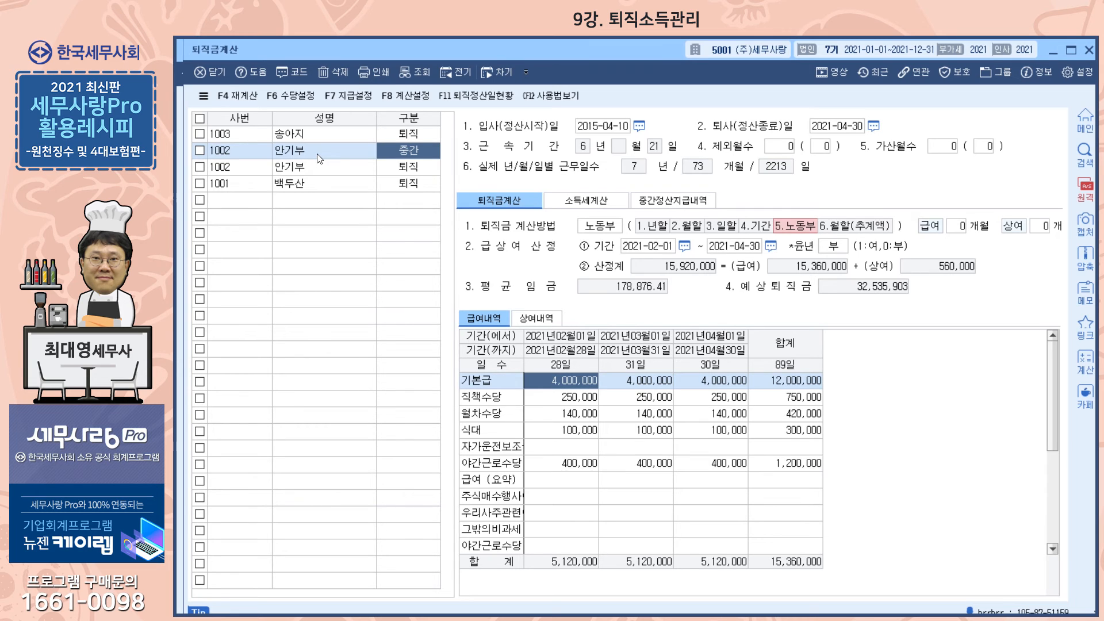
{"action": "left_click", "coordinate": [296, 151]}
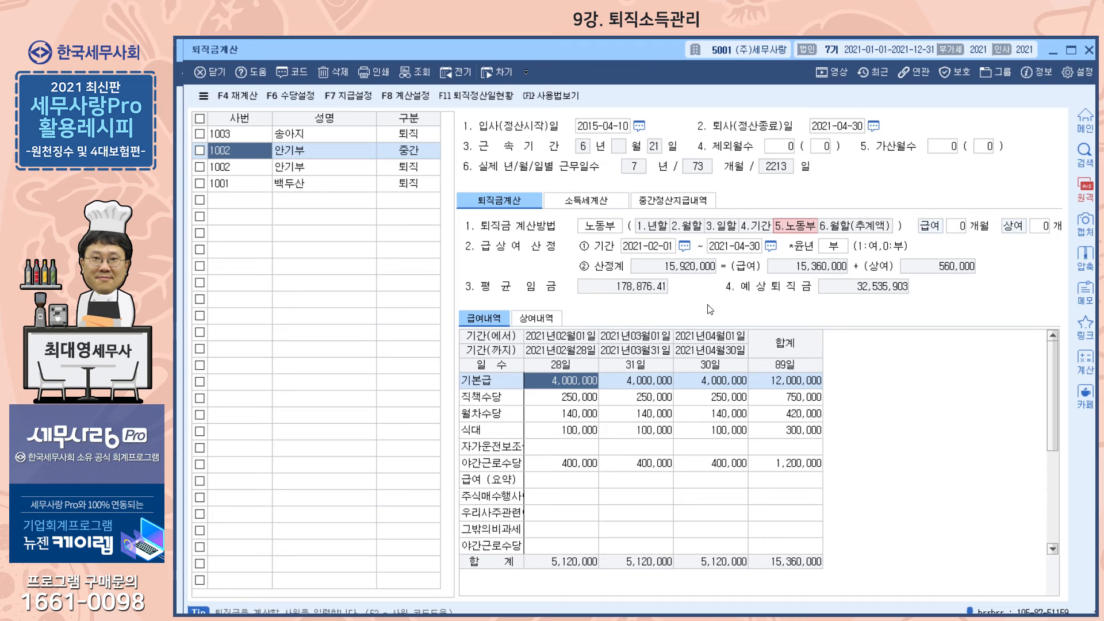
{"action": "left_click", "coordinate": [296, 135]}
{"action": "left_click", "coordinate": [294, 150]}
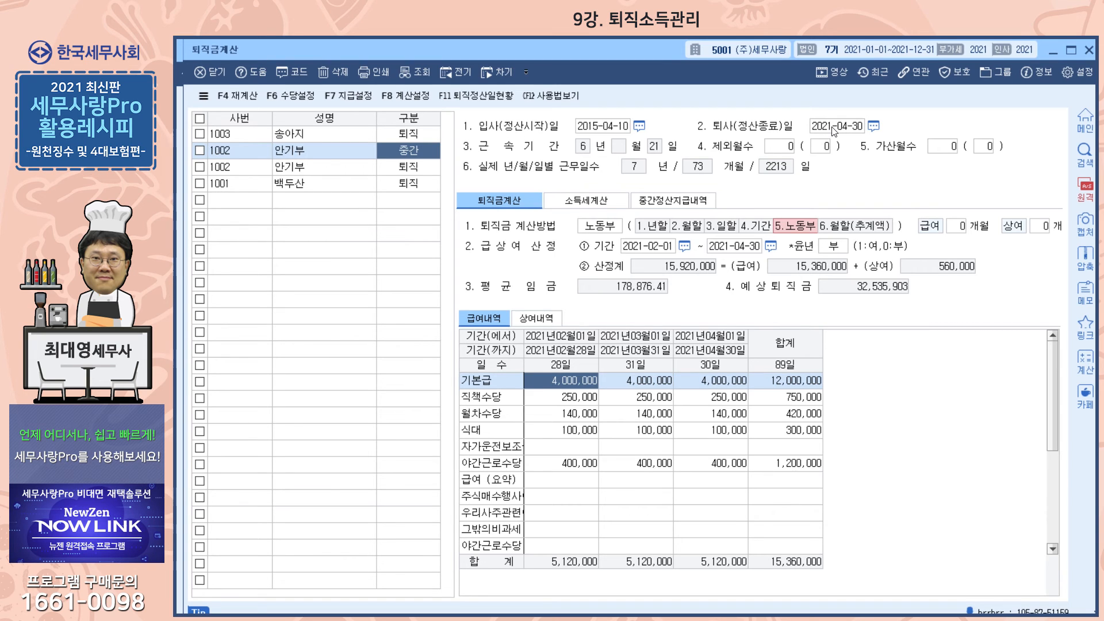
{"action": "left_click", "coordinate": [331, 167]}
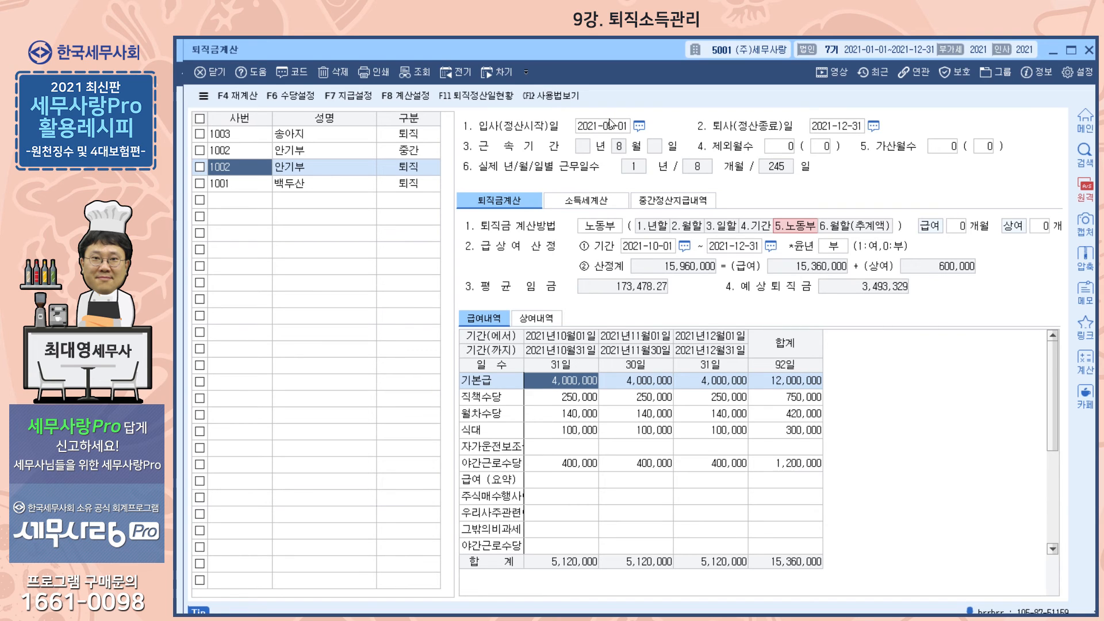
{"action": "left_click", "coordinate": [326, 153]}
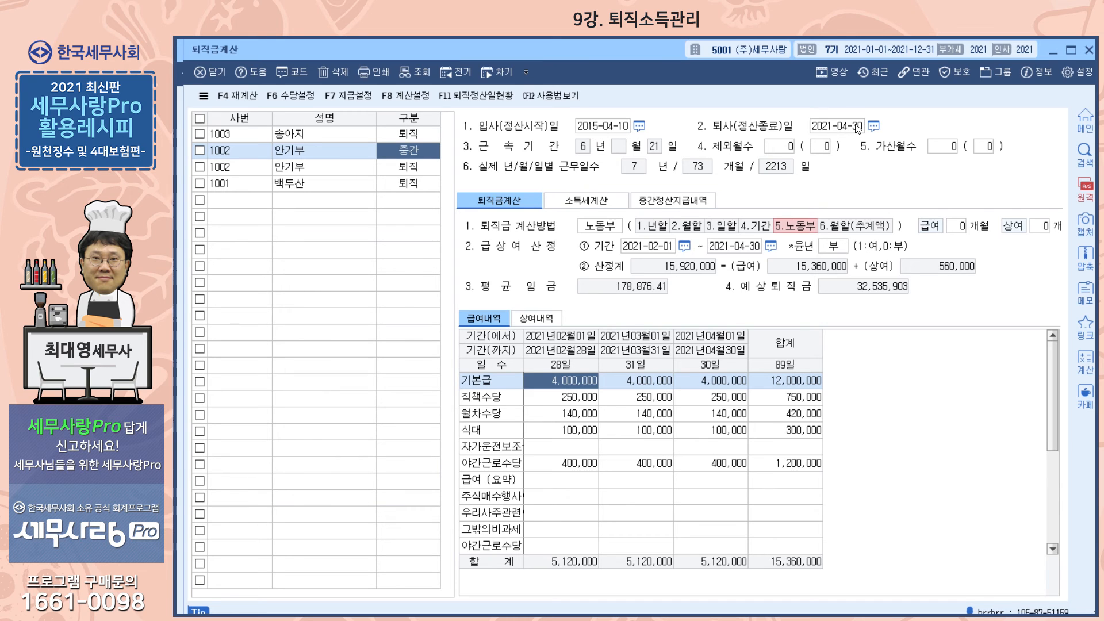
{"action": "left_click", "coordinate": [336, 167]}
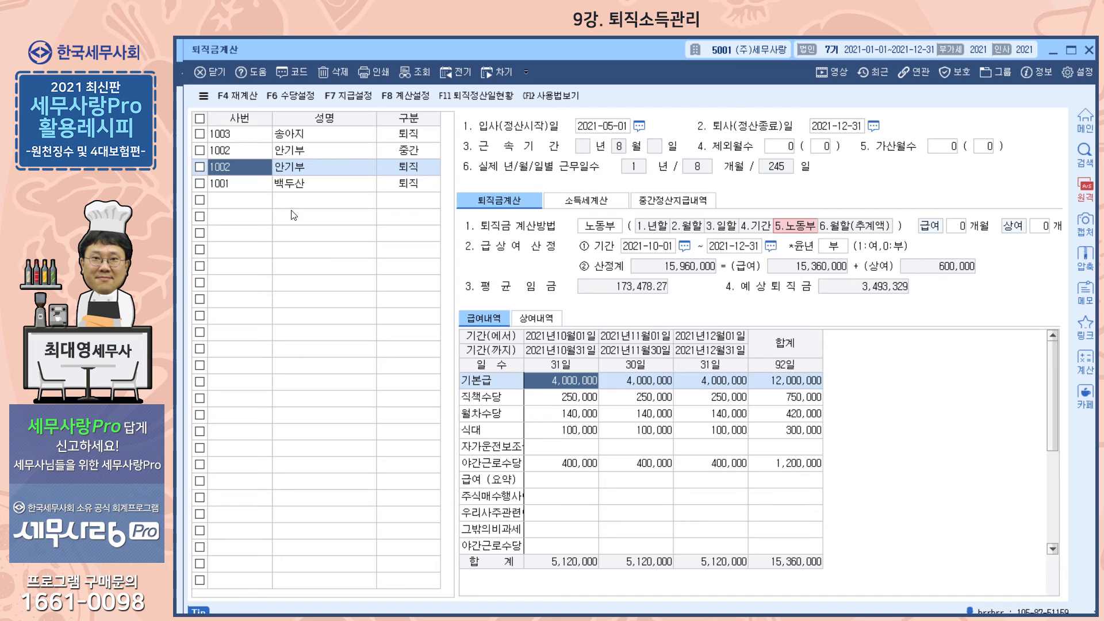
{"action": "left_click", "coordinate": [302, 185]}
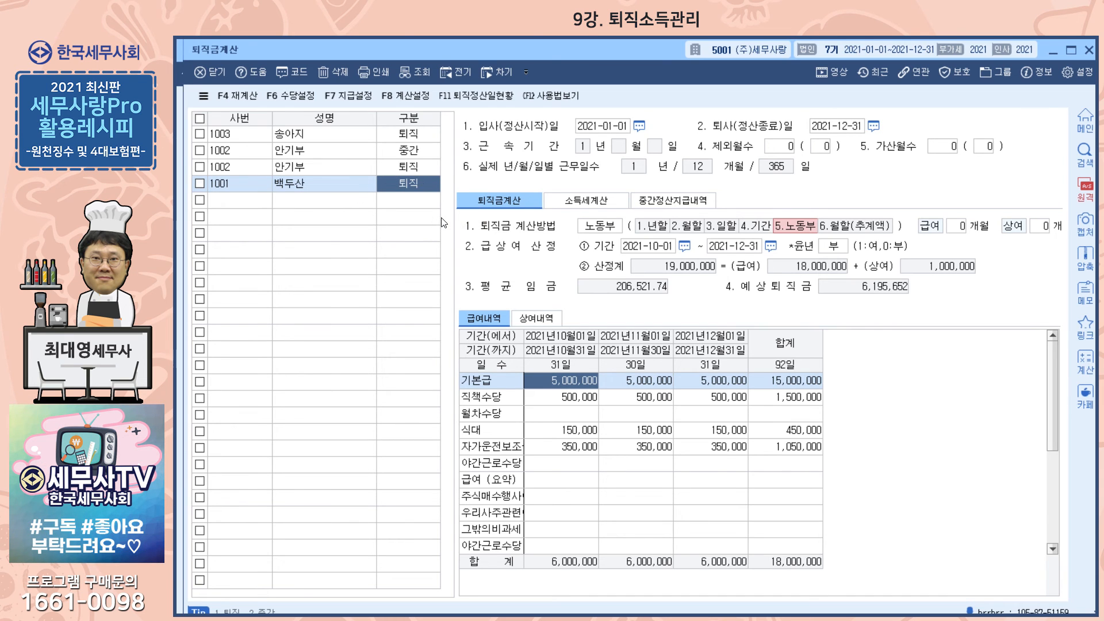
{"action": "left_click", "coordinate": [296, 153]}
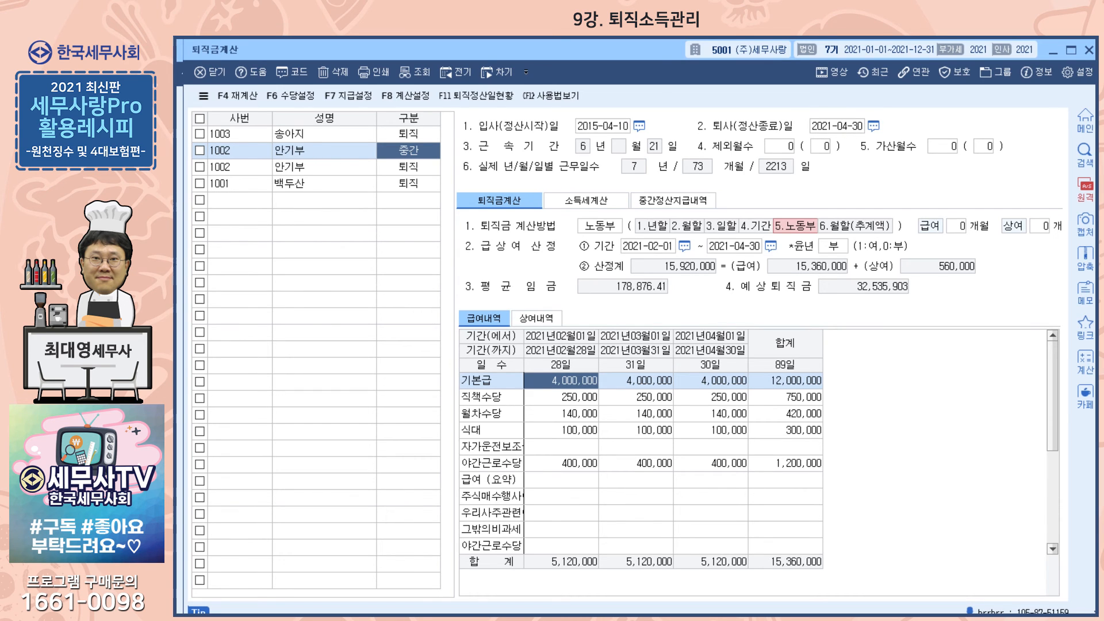
- In the retirement income entry (퇴직소득자료입력), set the payment month to 04 for 1.근로 and display the interim settlement income statement
{"action": "key", "text": "Escape"}
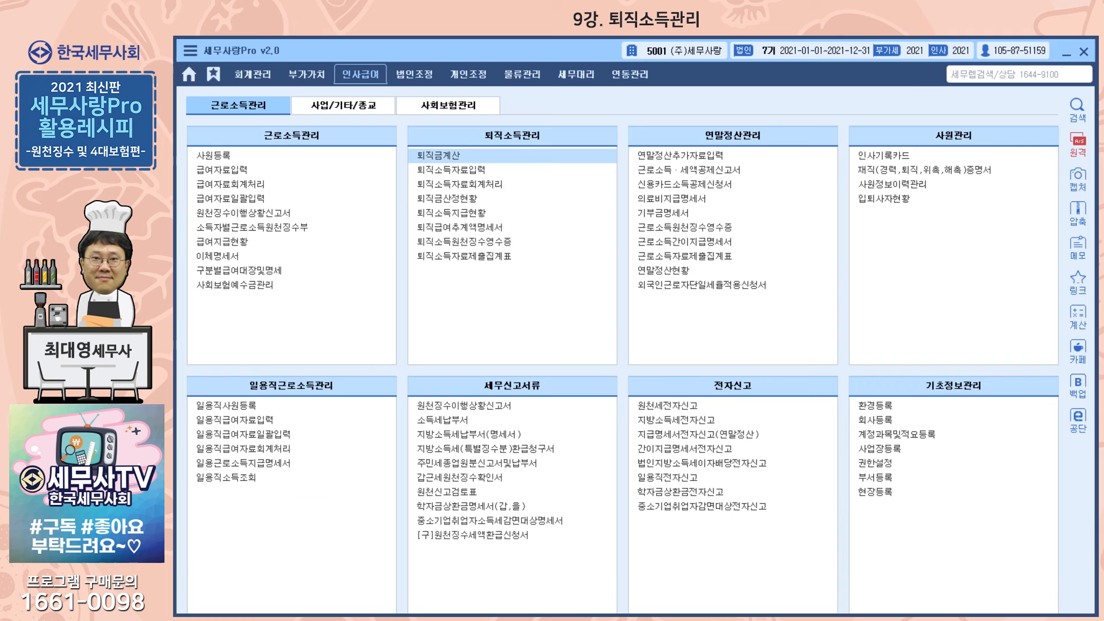
{"action": "left_click", "coordinate": [464, 171]}
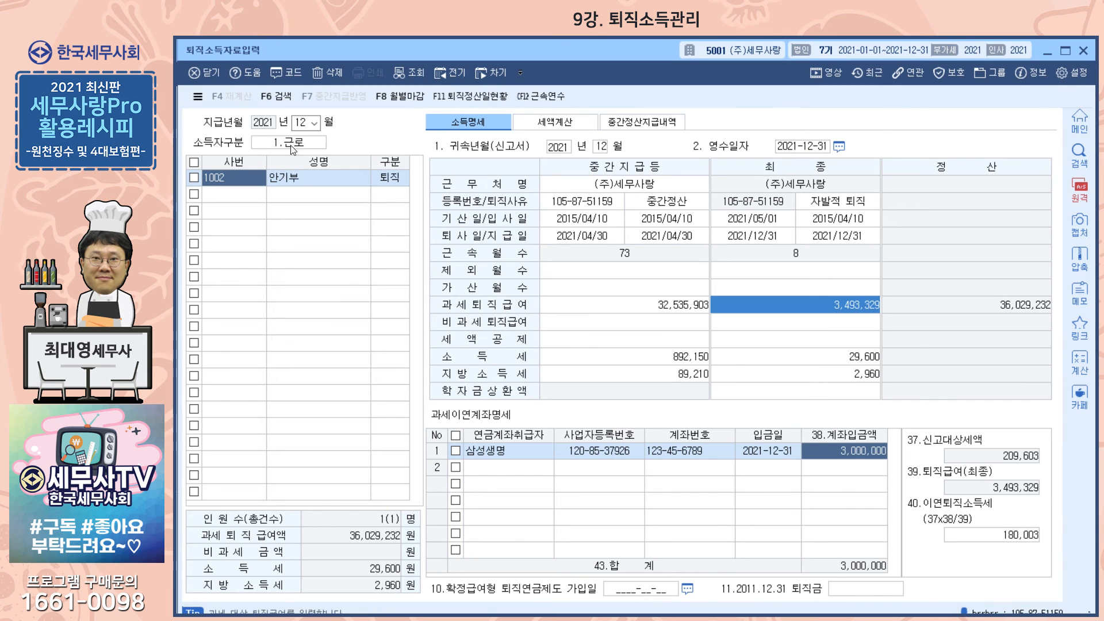
{"action": "type", "text": "04"}
{"action": "key", "text": "Return"}
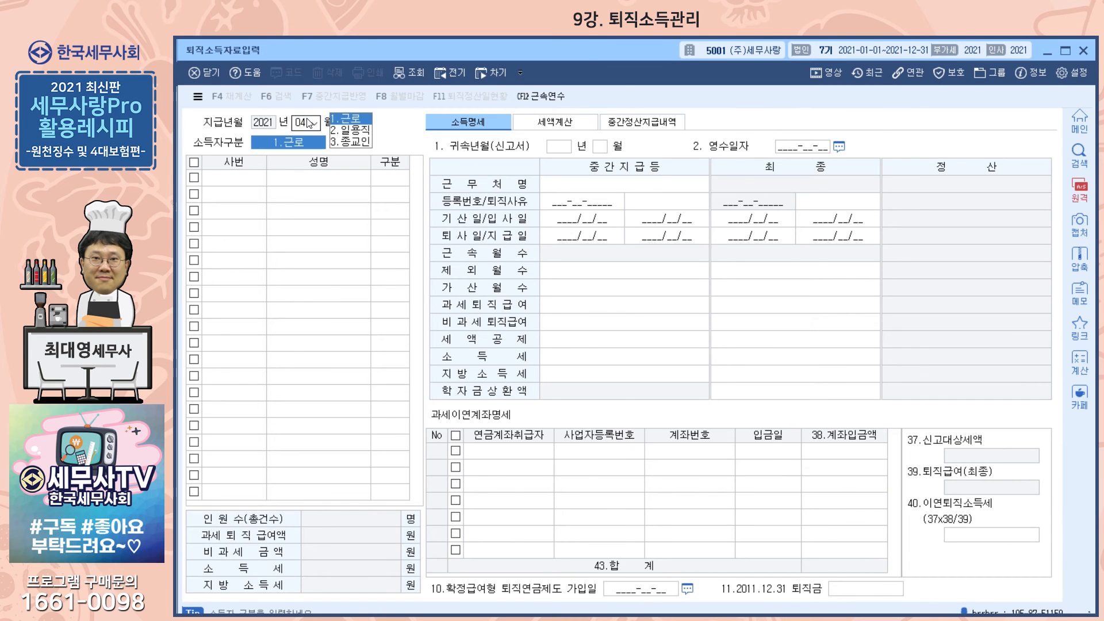
{"action": "key", "text": "Return"}
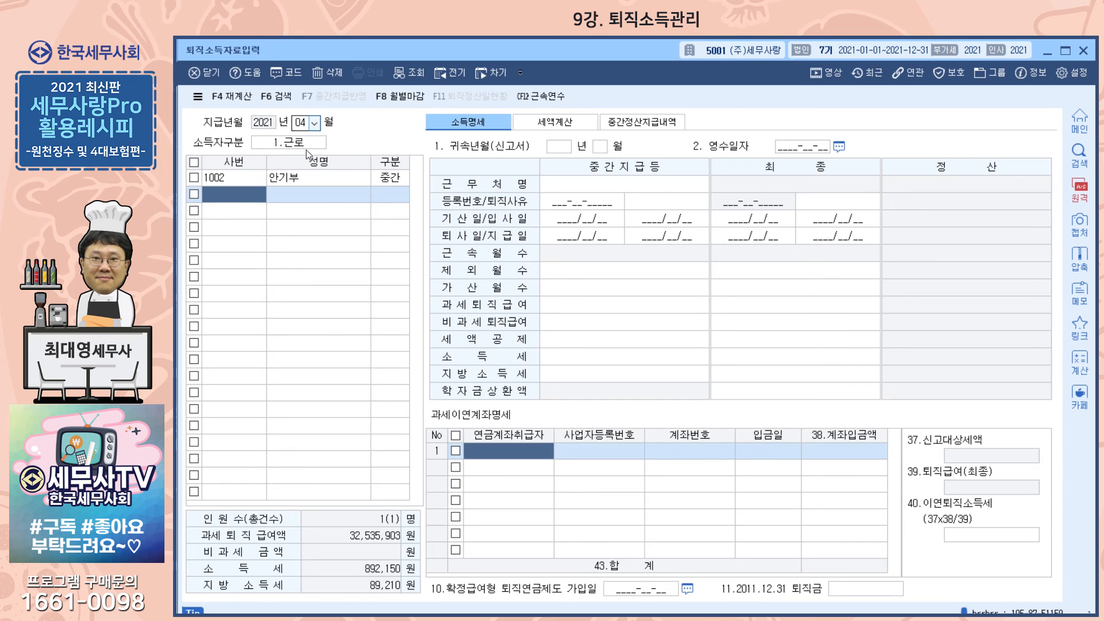
{"action": "left_click", "coordinate": [355, 179]}
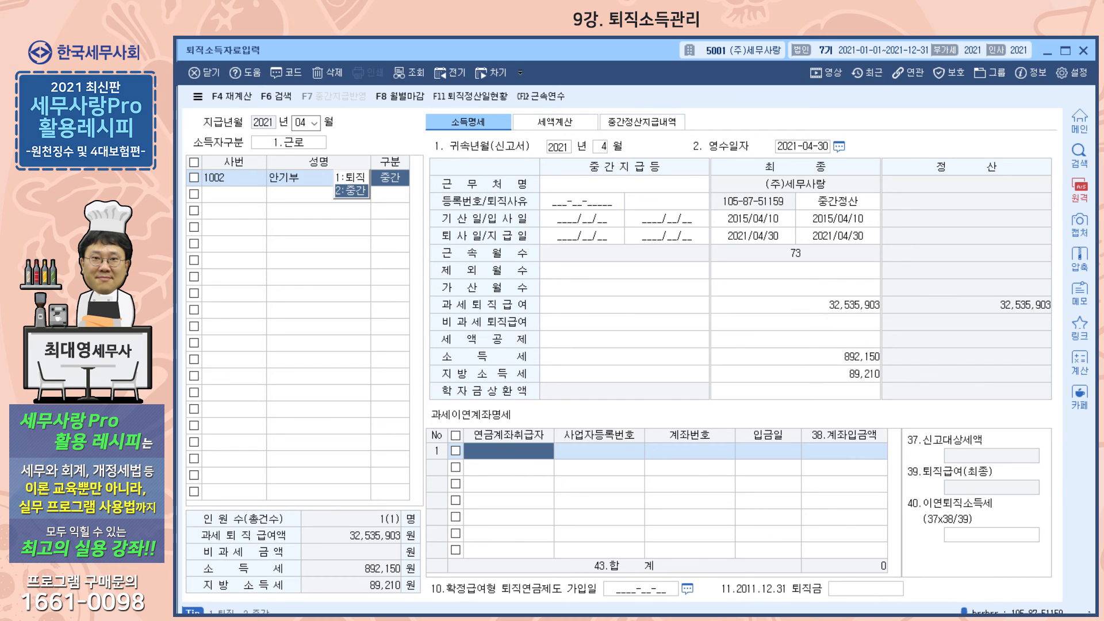
- Return to the severance calculation (퇴직금계산) and review the final (퇴직) entry's income tax calculation (소득세계산) for employee 1002
{"action": "key", "text": "Escape"}
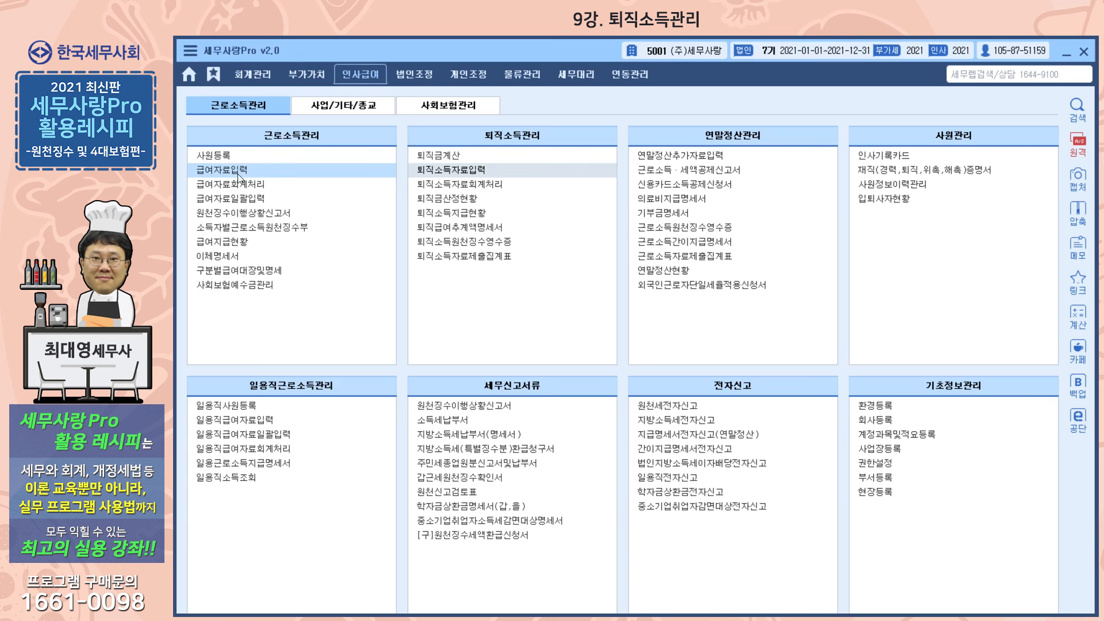
{"action": "left_click", "coordinate": [455, 157]}
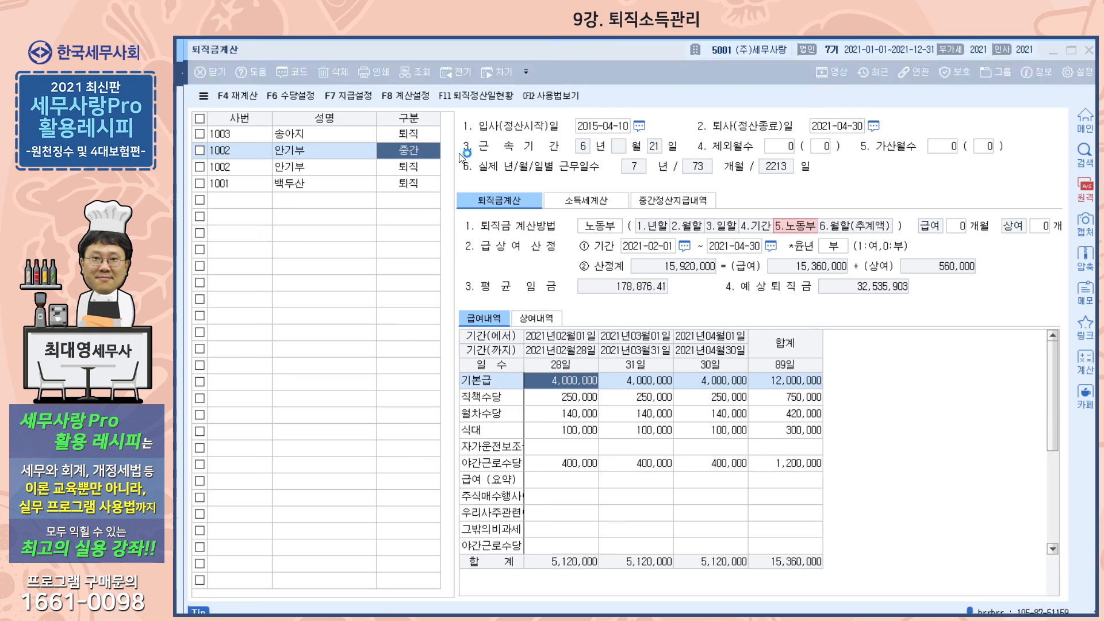
{"action": "left_click", "coordinate": [332, 167]}
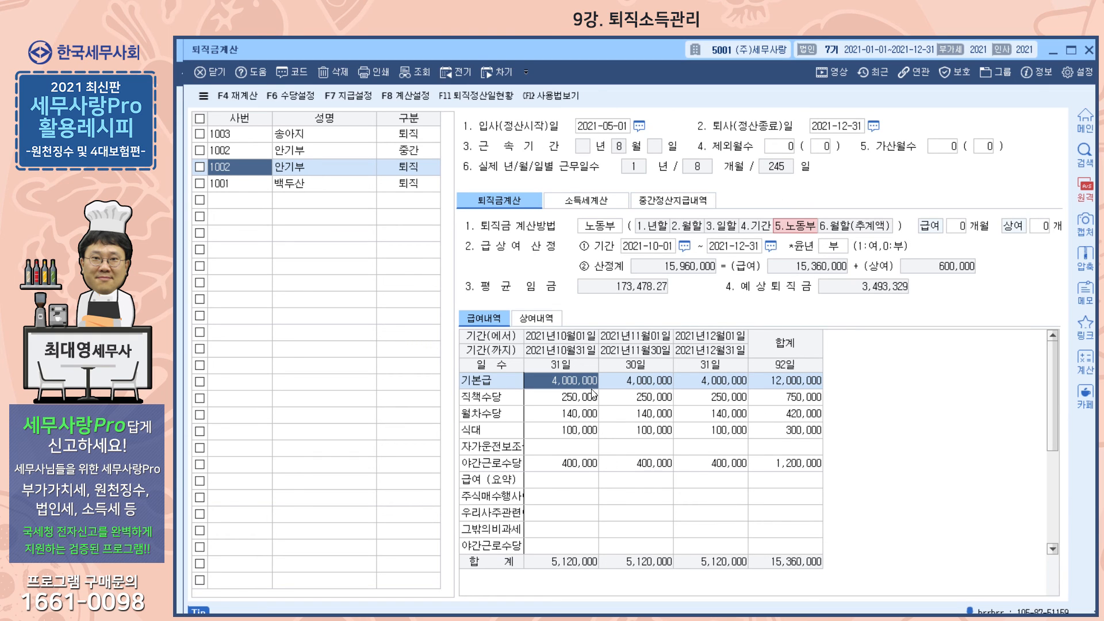
{"action": "left_click", "coordinate": [579, 206]}
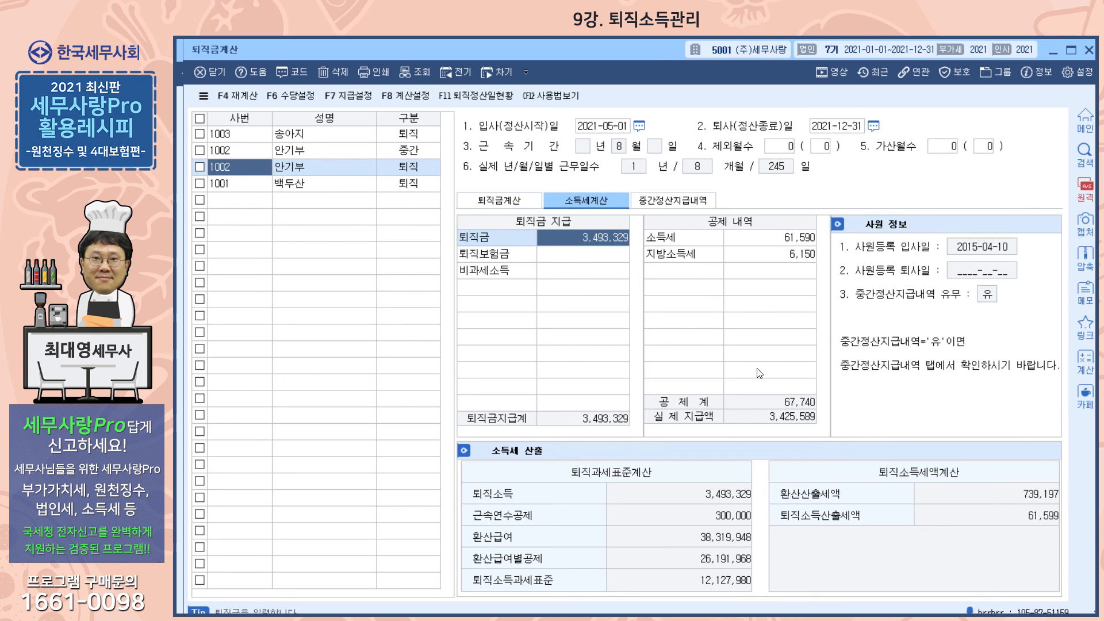
{"action": "left_click", "coordinate": [1058, 53]}
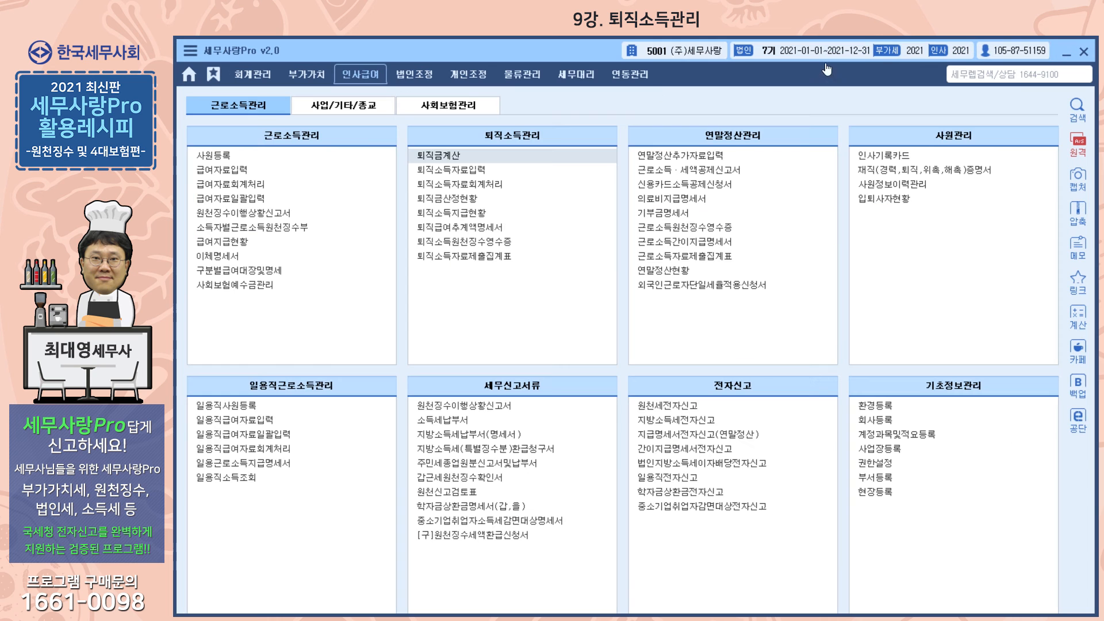
- In the retirement income entry (퇴직소득자료입력), change the payment month to 12 and display employee 1002's income statement
{"action": "left_click", "coordinate": [461, 169]}
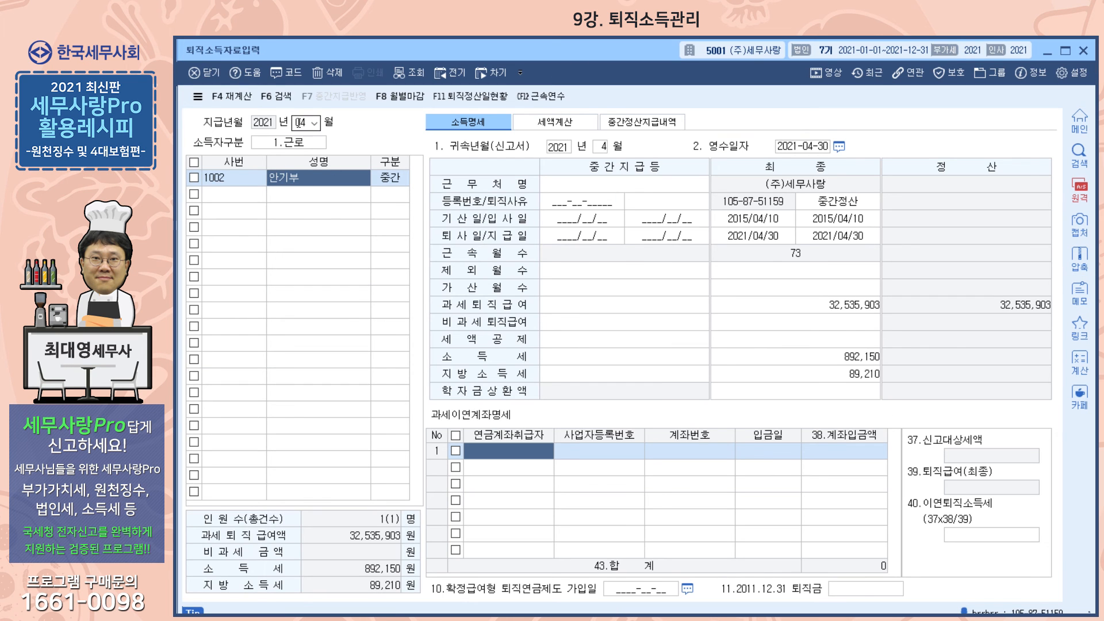
{"action": "left_click", "coordinate": [300, 122]}
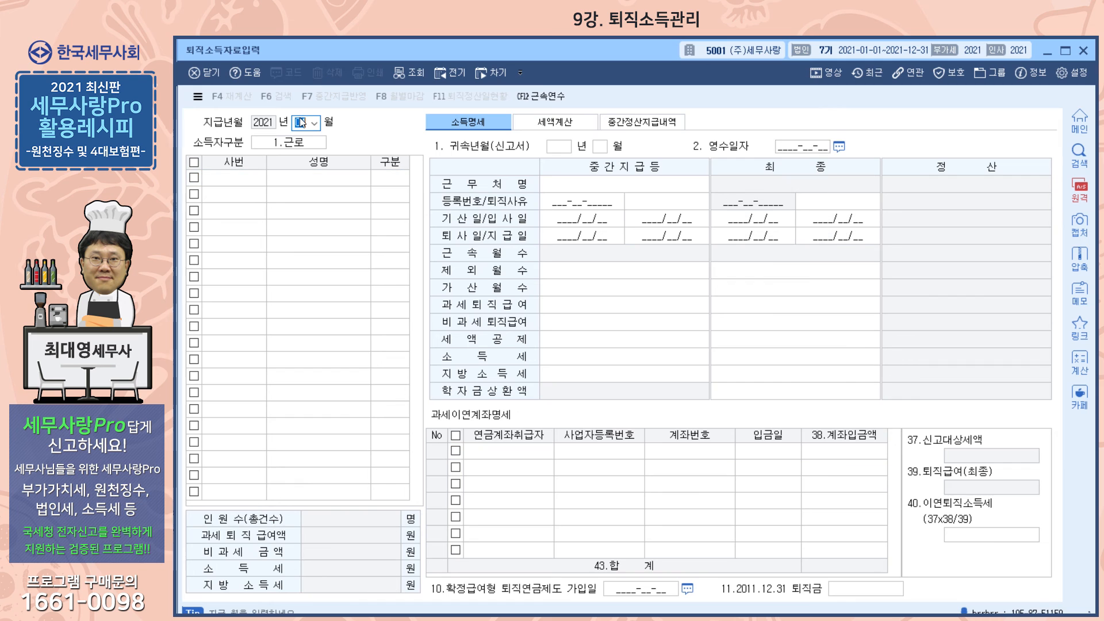
{"action": "type", "text": "12"}
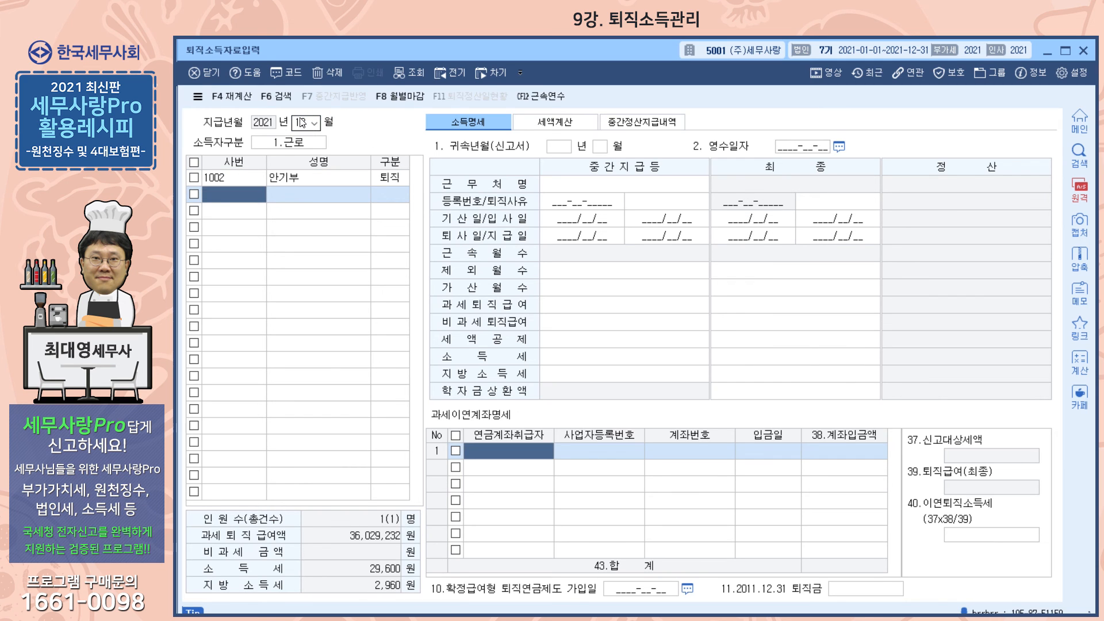
{"action": "left_click", "coordinate": [260, 179]}
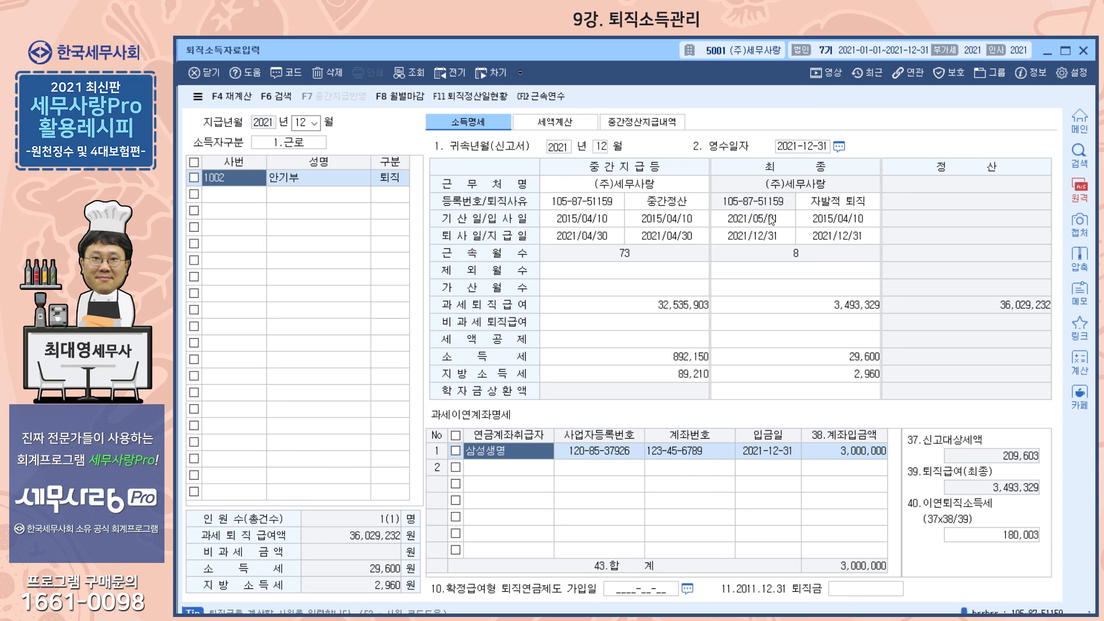
- Review the interim payment selection (중간지급등 반영 선택) for the 중간지급등 column and the retiree's interim settlement payments (중간정산지급내역)
{"action": "left_click", "coordinate": [588, 186]}
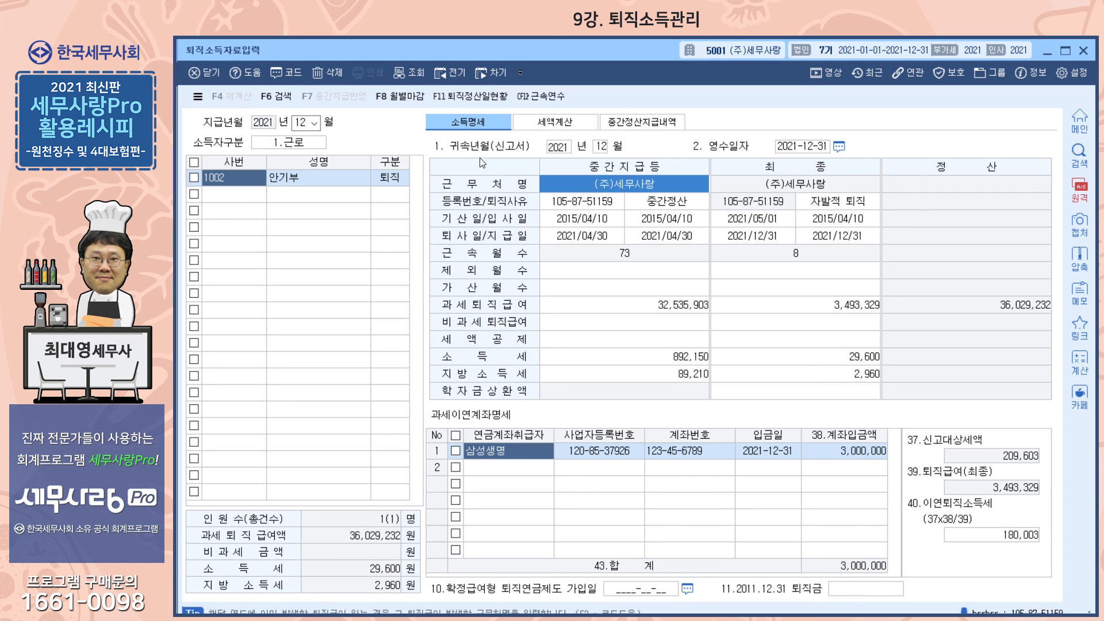
{"action": "key", "text": "F2"}
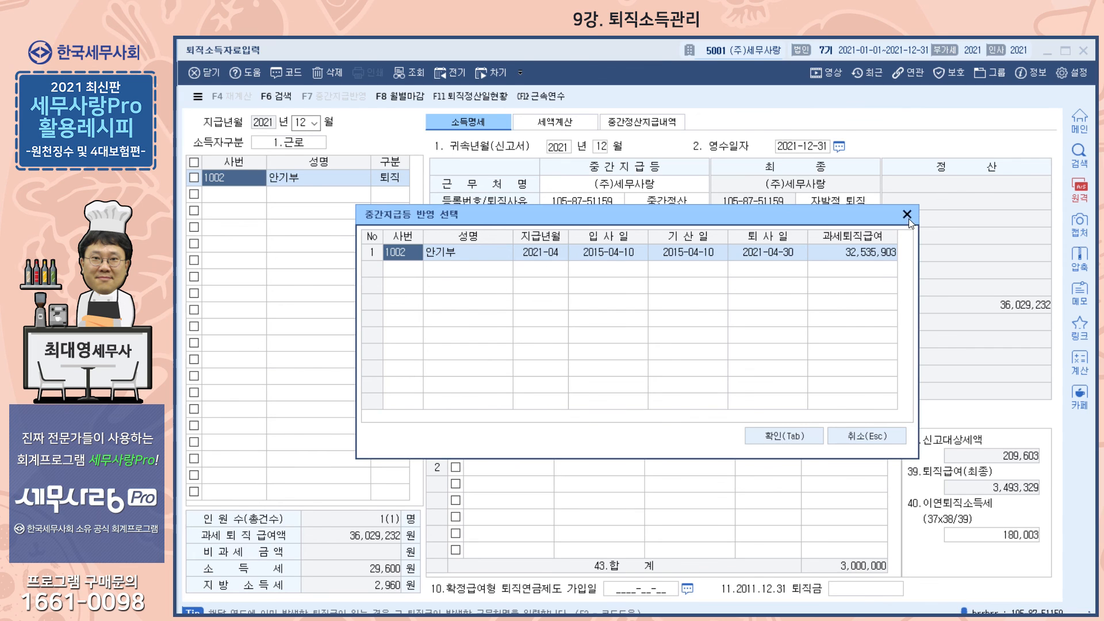
{"action": "key", "text": "Tab"}
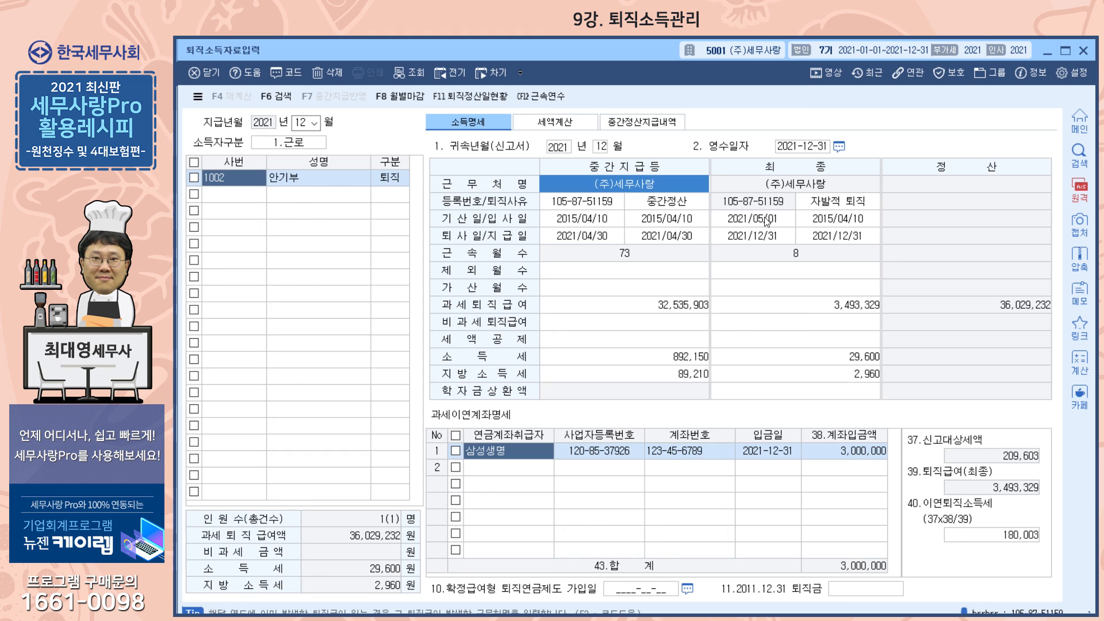
{"action": "left_click", "coordinate": [640, 132]}
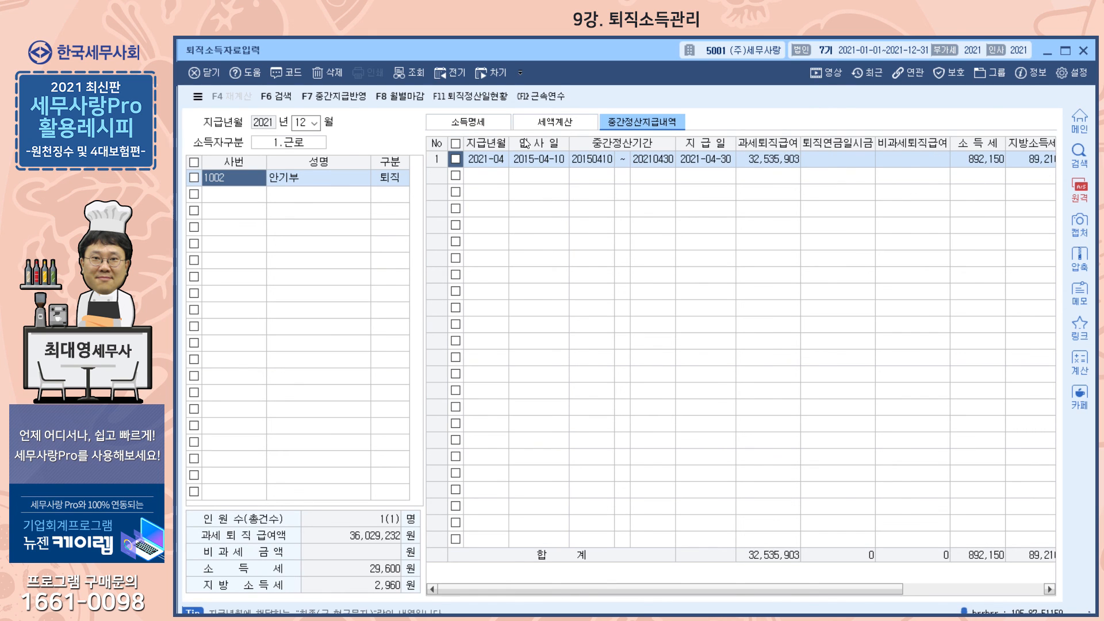
{"action": "left_click", "coordinate": [481, 123]}
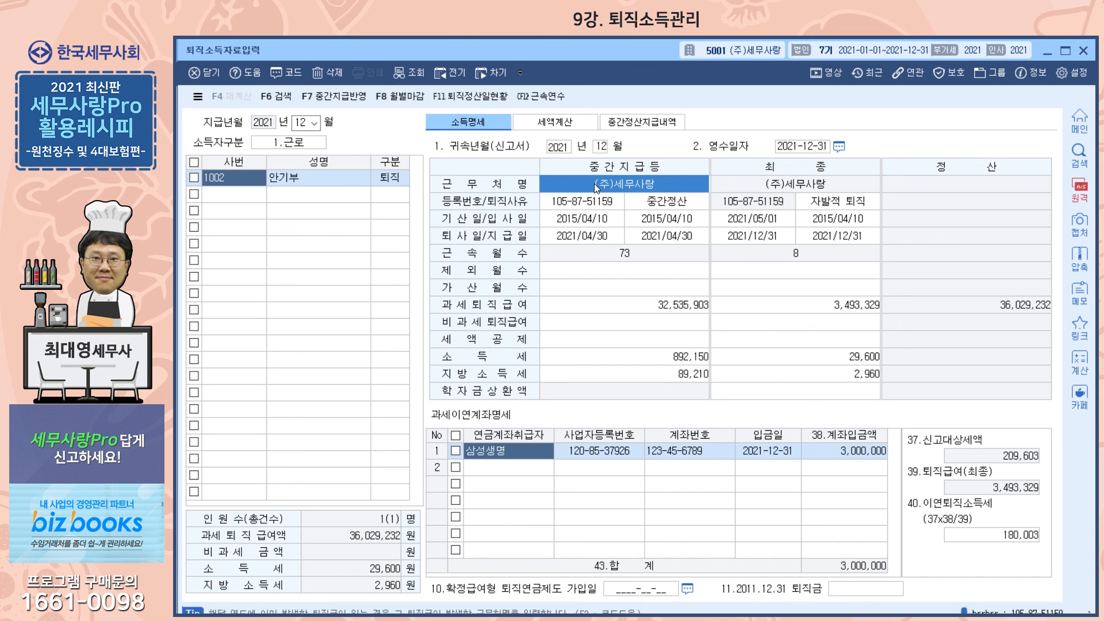
{"action": "key", "text": "F7"}
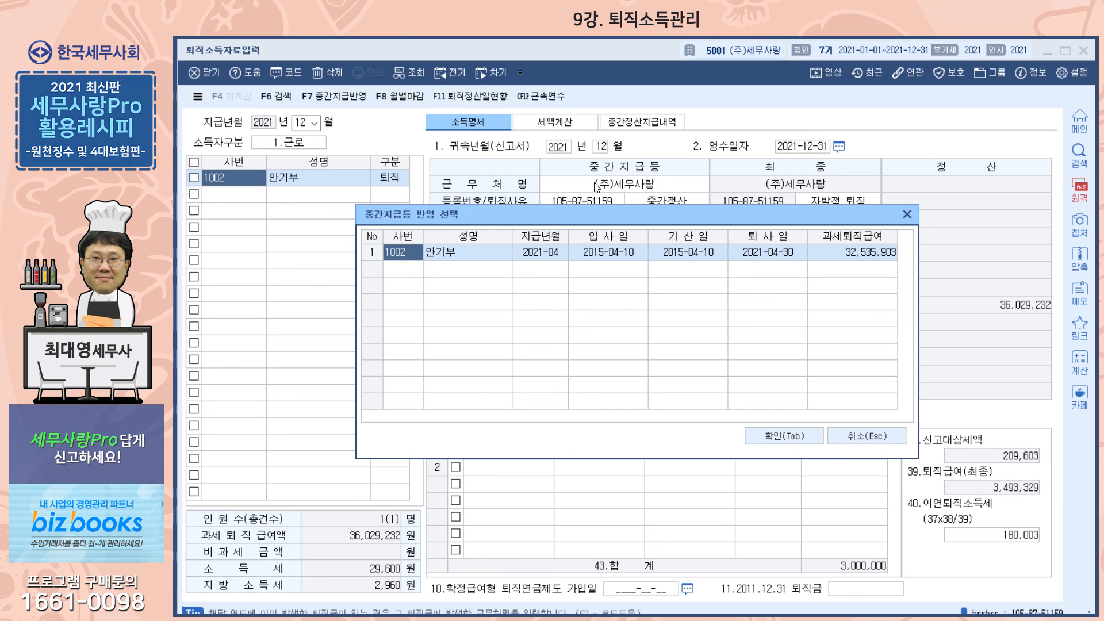
{"action": "left_click", "coordinate": [907, 214]}
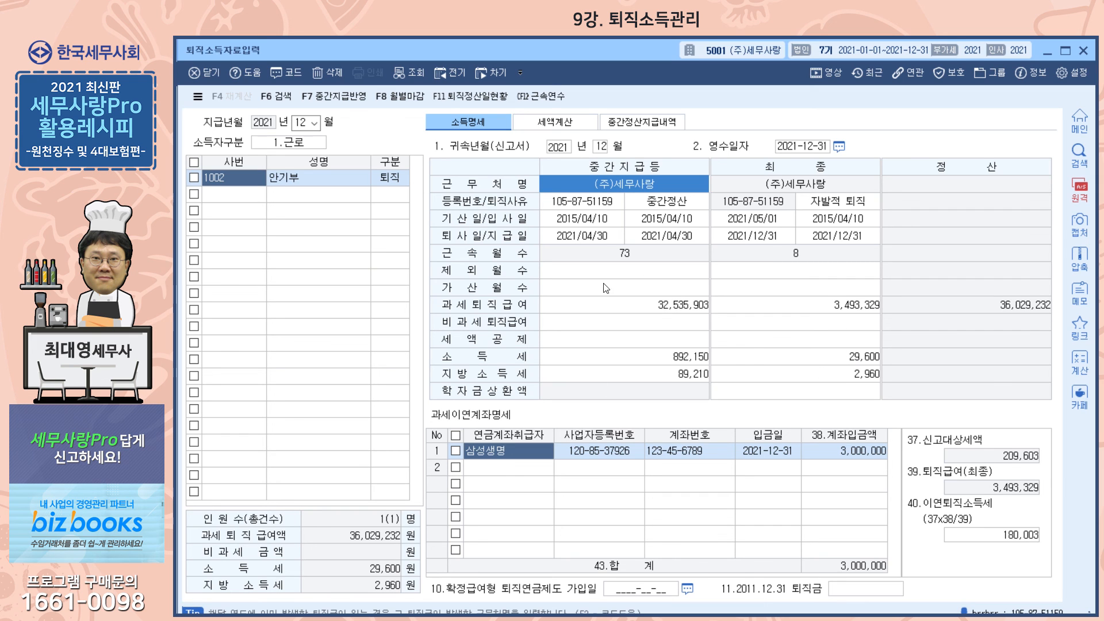
- Check the retirement income payment total (A22) in the December 2021 withholding report (원천징수이행상황신고서) against the retiree's income statement
{"action": "key", "text": "Escape"}
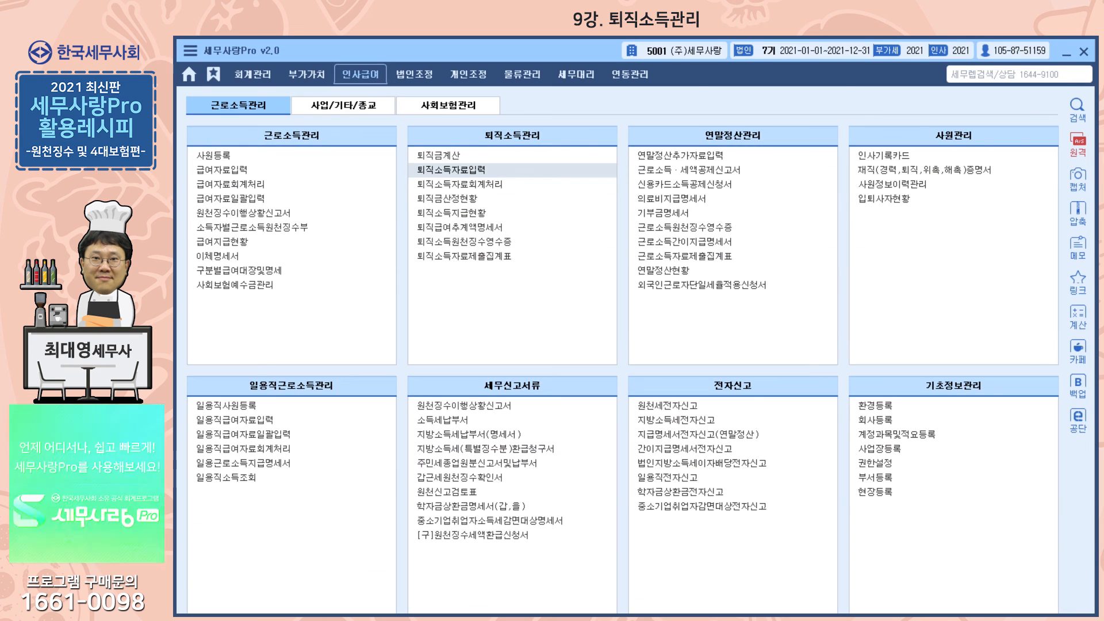
{"action": "left_click", "coordinate": [475, 399]}
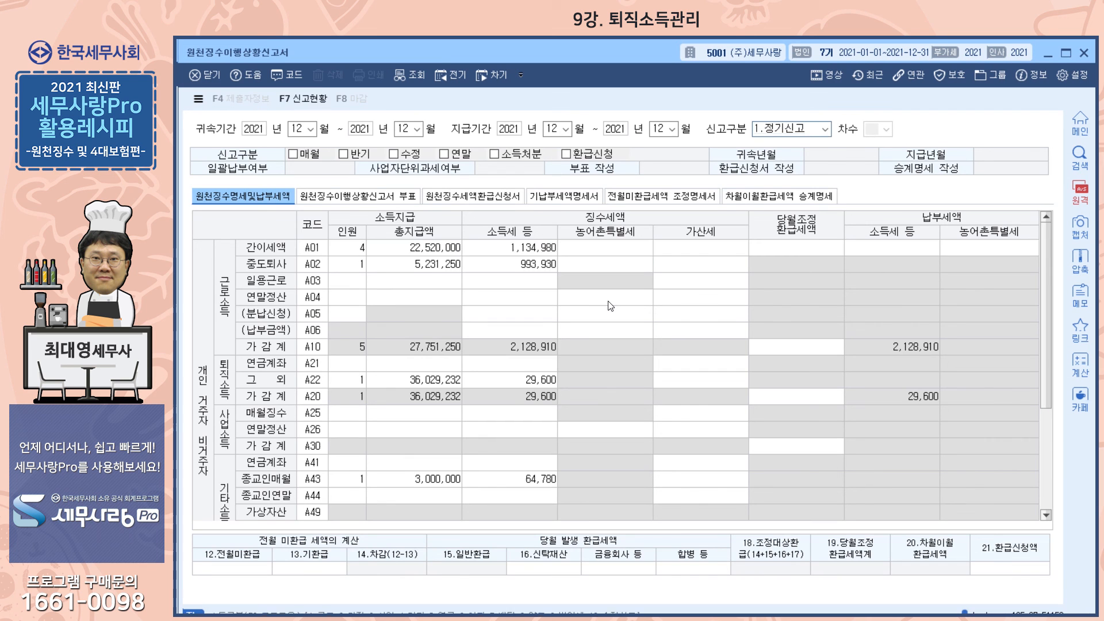
{"action": "left_click", "coordinate": [428, 381]}
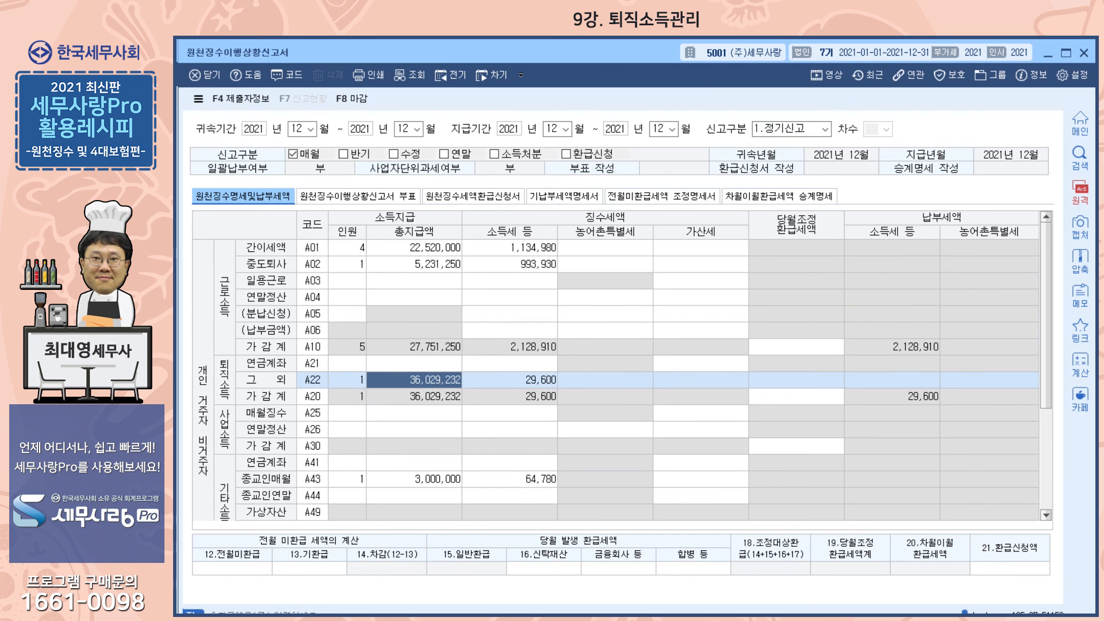
{"action": "key", "text": "Escape"}
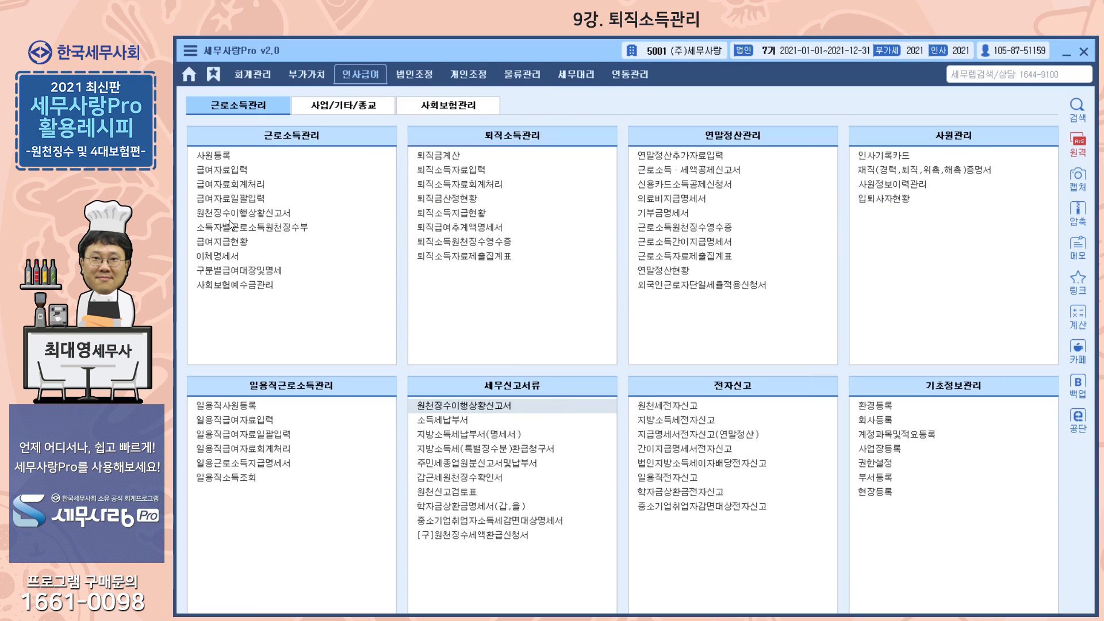
{"action": "left_click", "coordinate": [454, 171]}
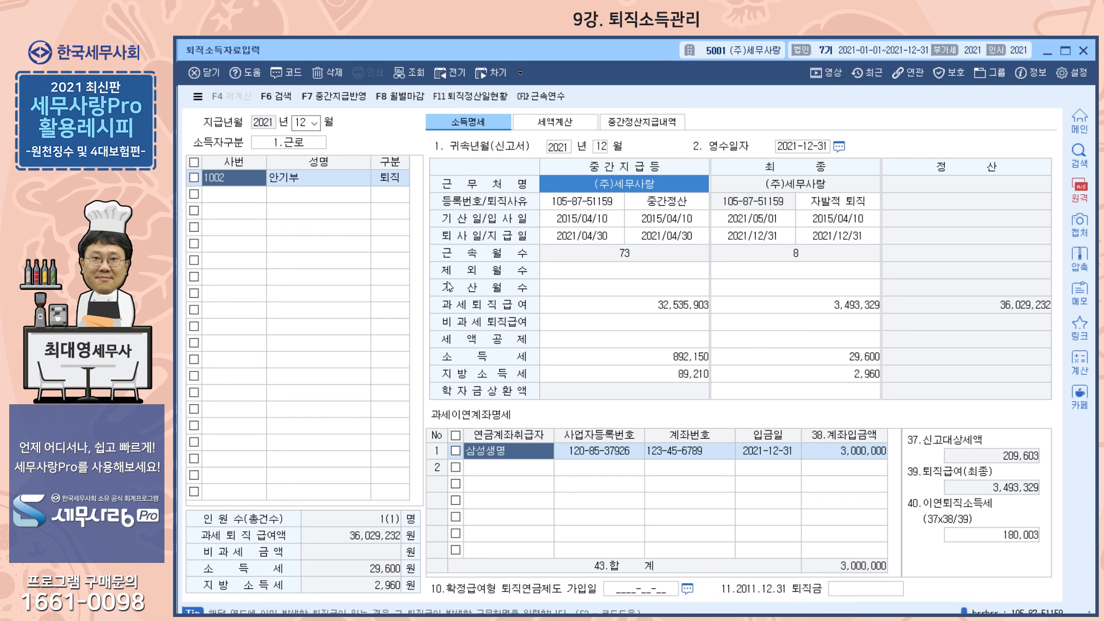
{"action": "key", "text": "Escape"}
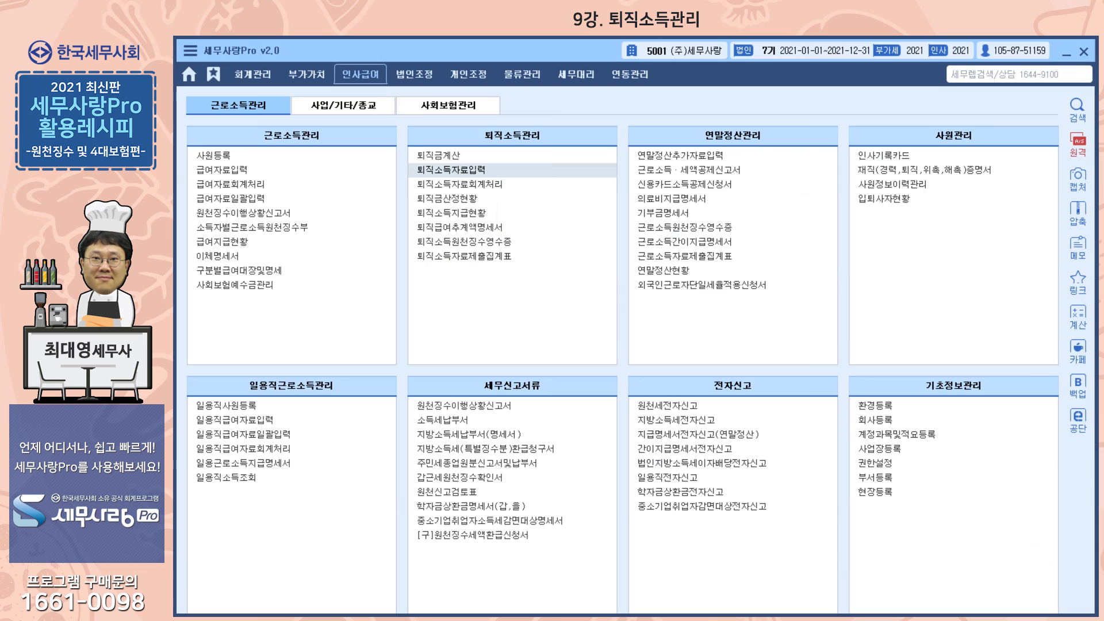